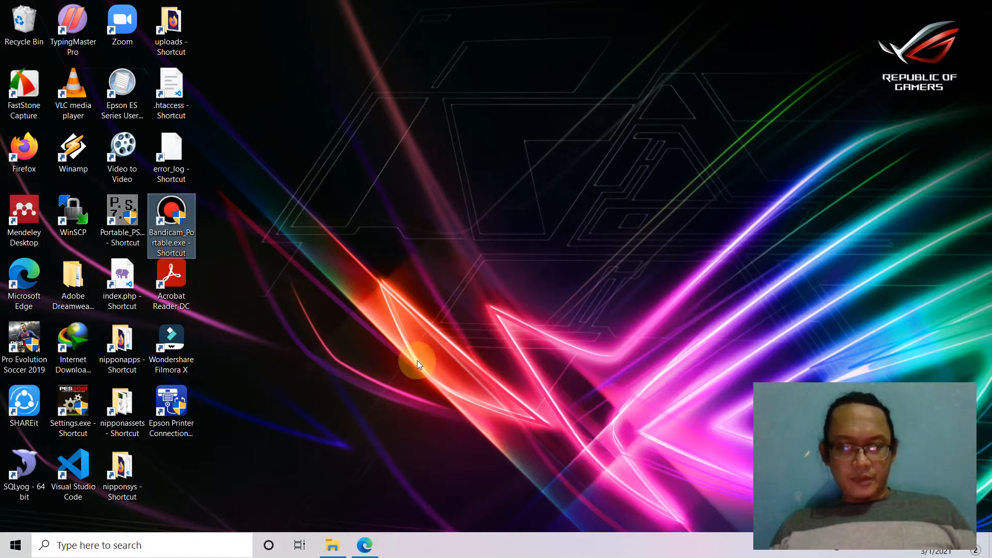
Bring the Edge window showing the 000webhost home page to the front.
click(365, 547)
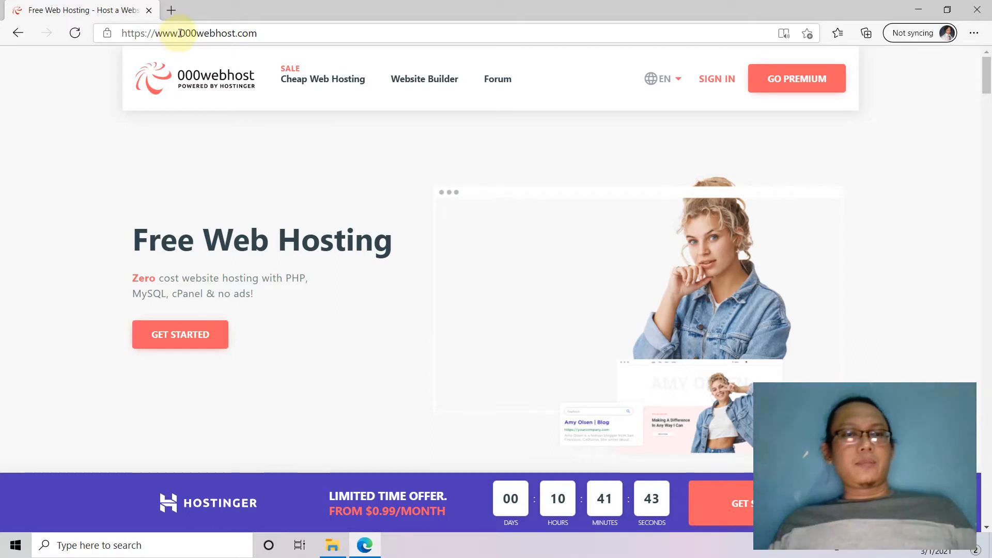
Highlight the 000webhost.com address, the Free Web Hosting heading, and the words website and hosting.
drag(179, 33, 283, 33)
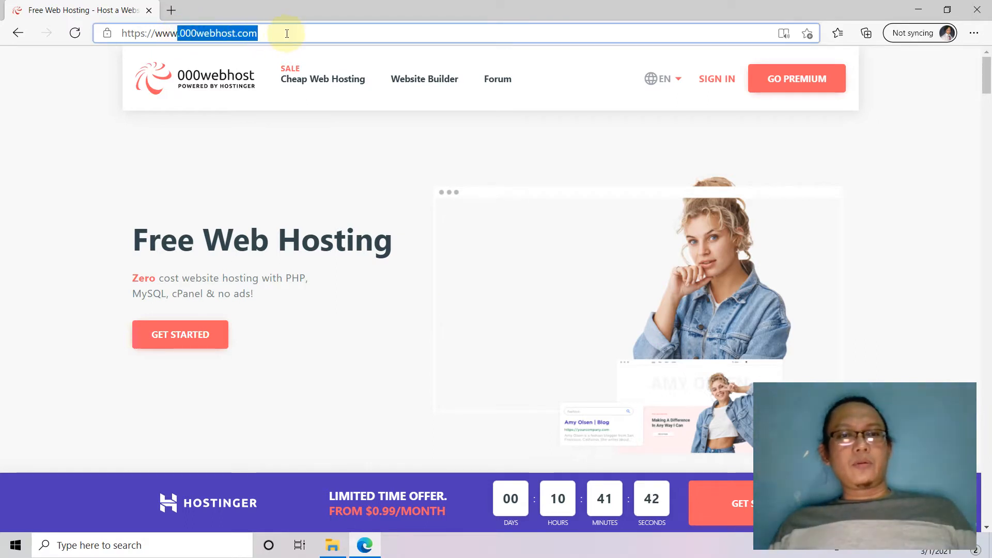
click(368, 175)
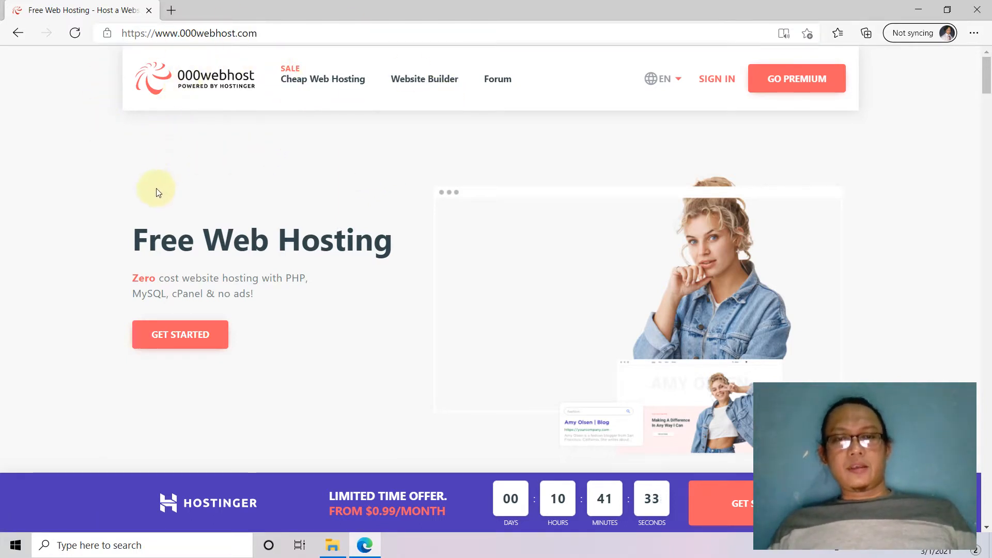
drag(136, 241, 434, 250)
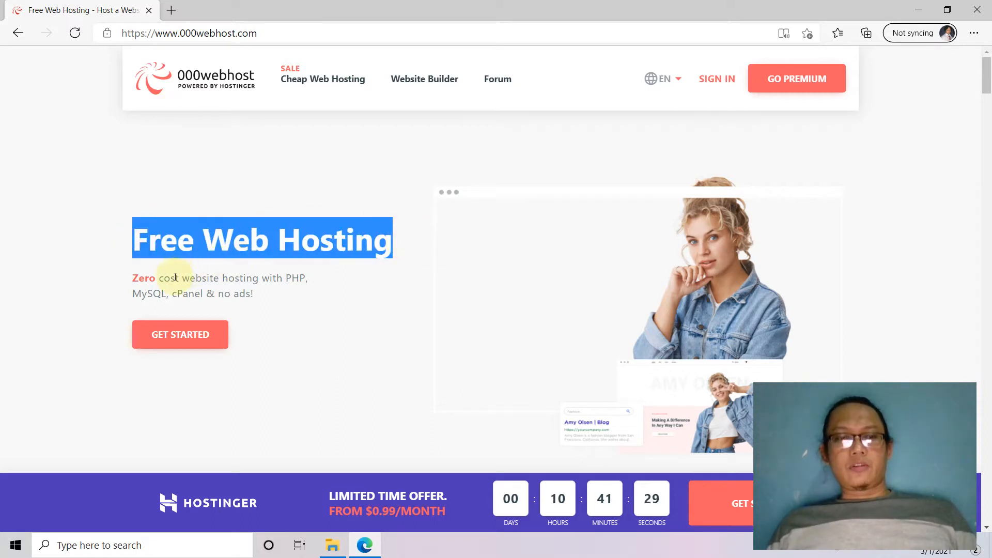
double_click(193, 279)
double_click(238, 279)
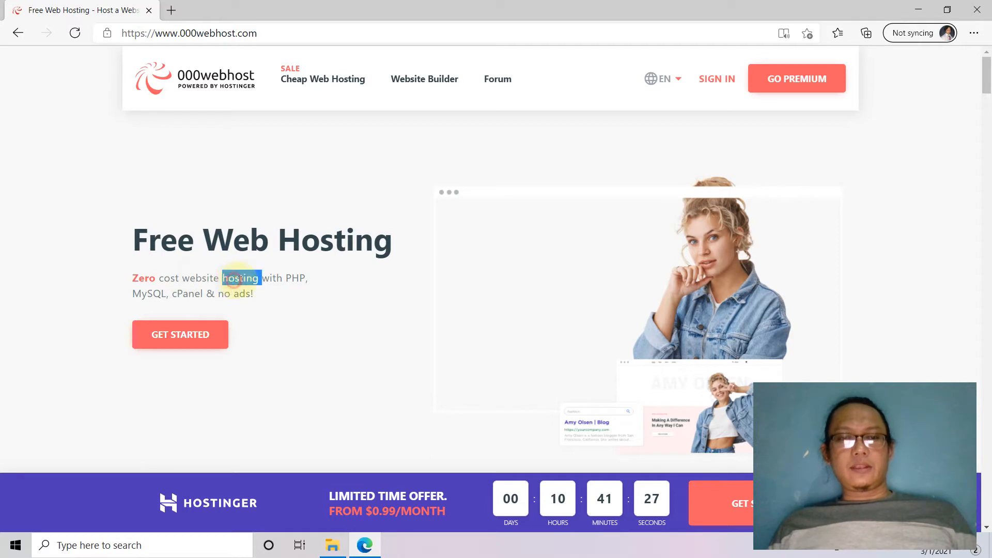
Highlight PHP, MySQL and cPanel, then jump to the hosting plans comparison.
double_click(293, 279)
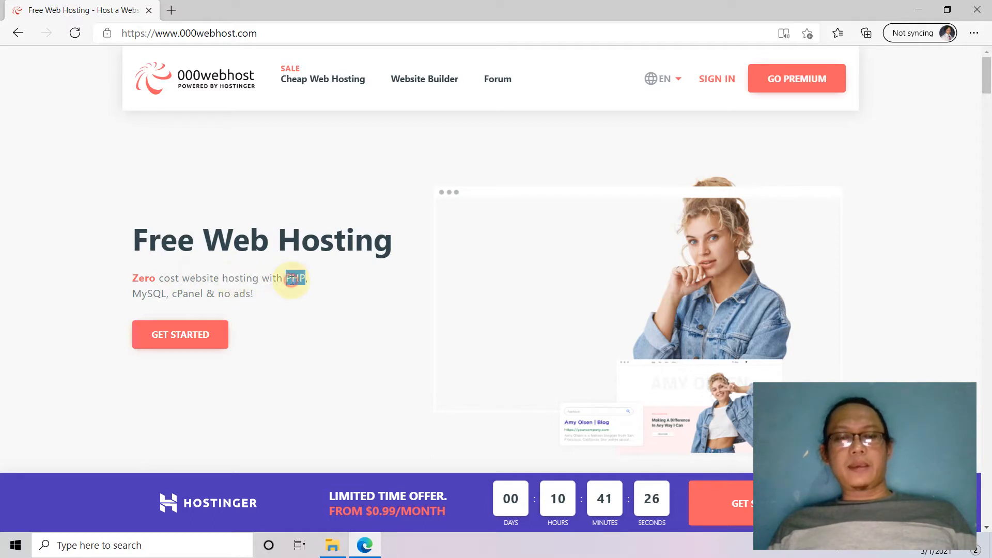
double_click(151, 294)
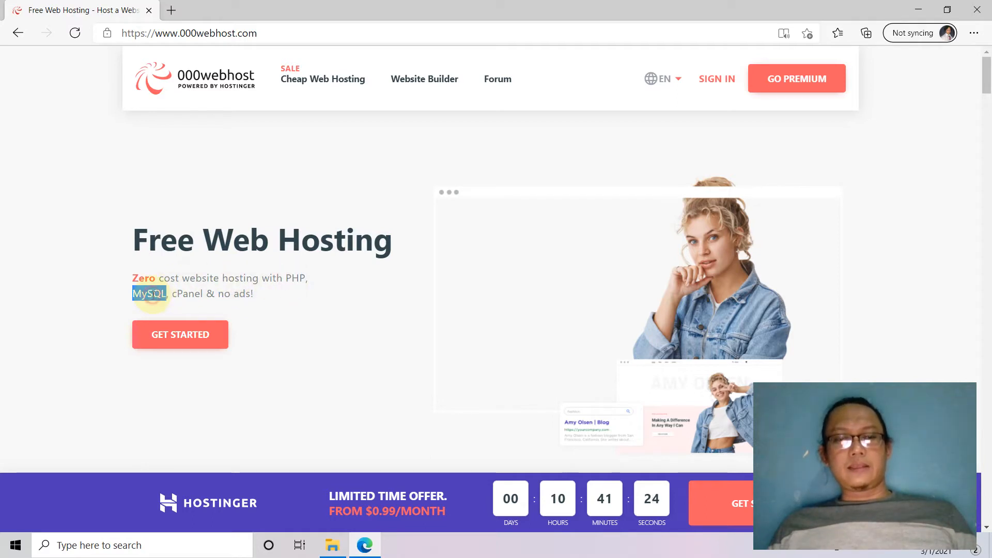
double_click(187, 295)
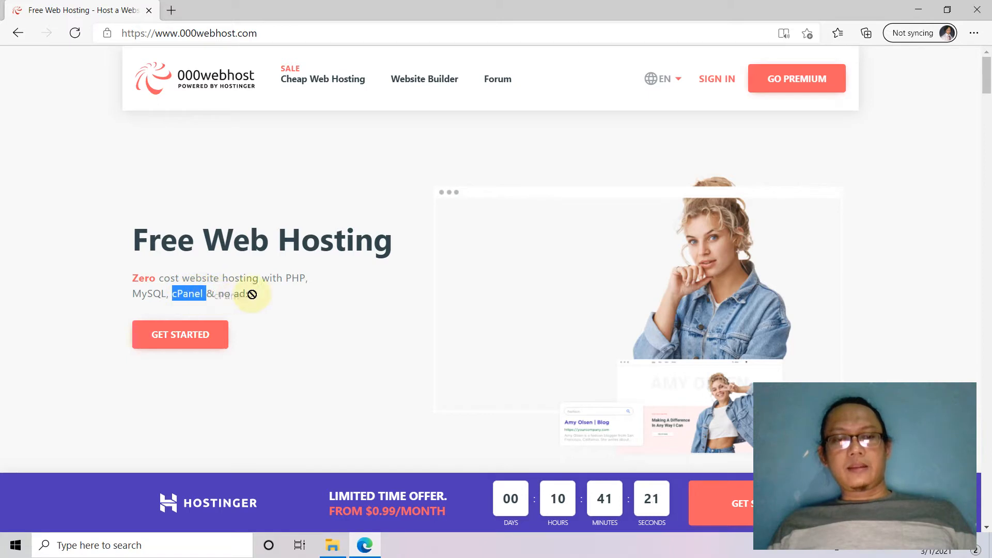
click(291, 298)
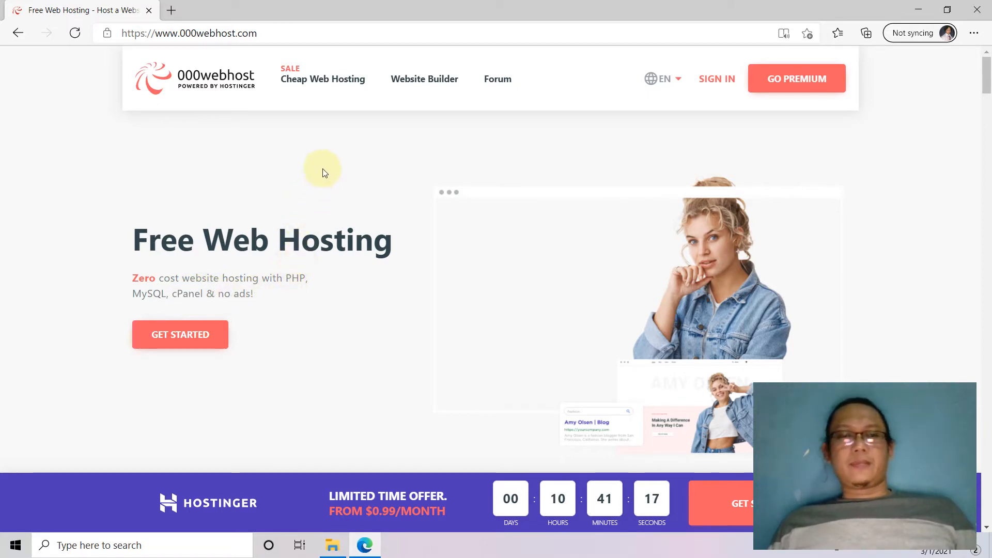
click(183, 343)
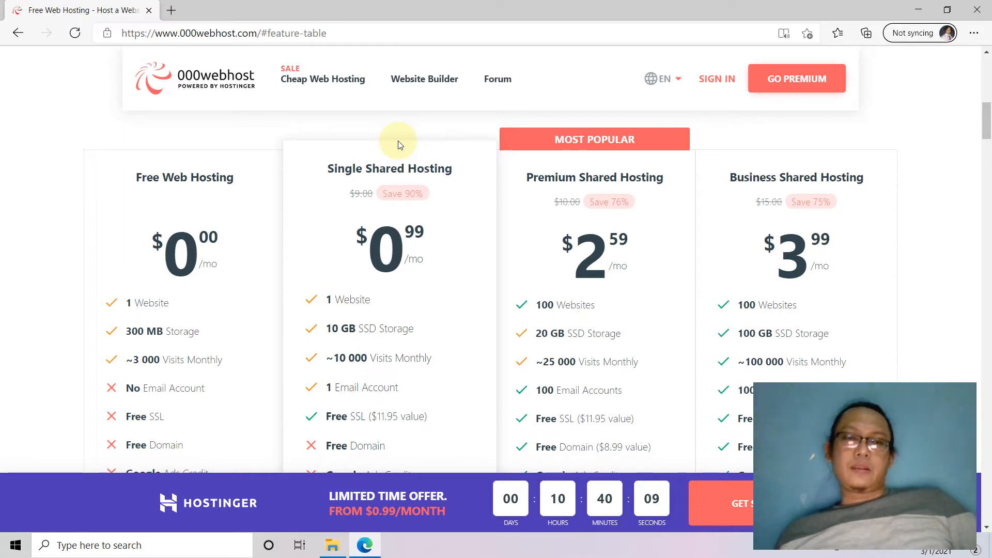
Highlight the domain in the address bar and open a new blank tab.
click(188, 33)
drag(181, 33, 257, 33)
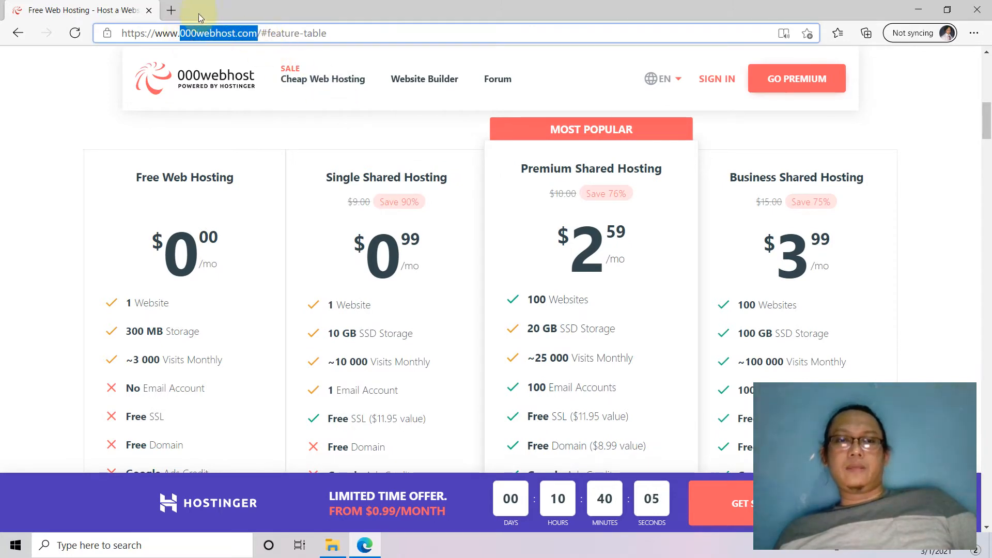
click(171, 10)
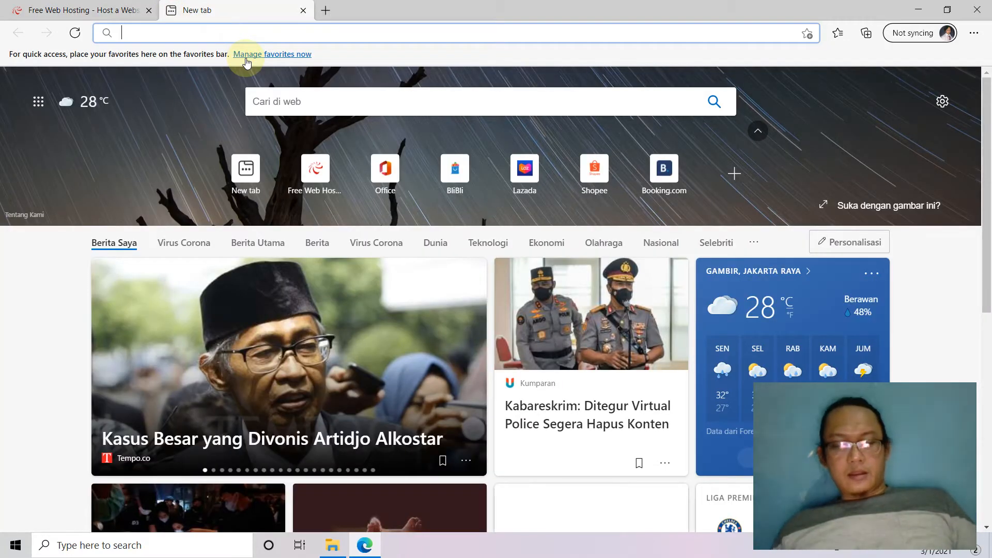
Load detik.com, open the personal blog in another tab, then return to detik.com.
text(detik)
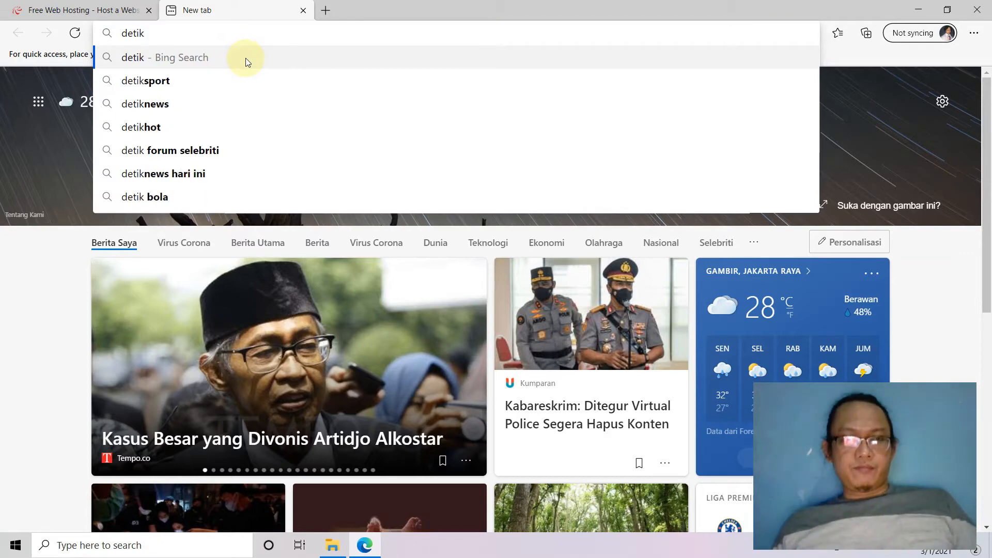
text(.com)
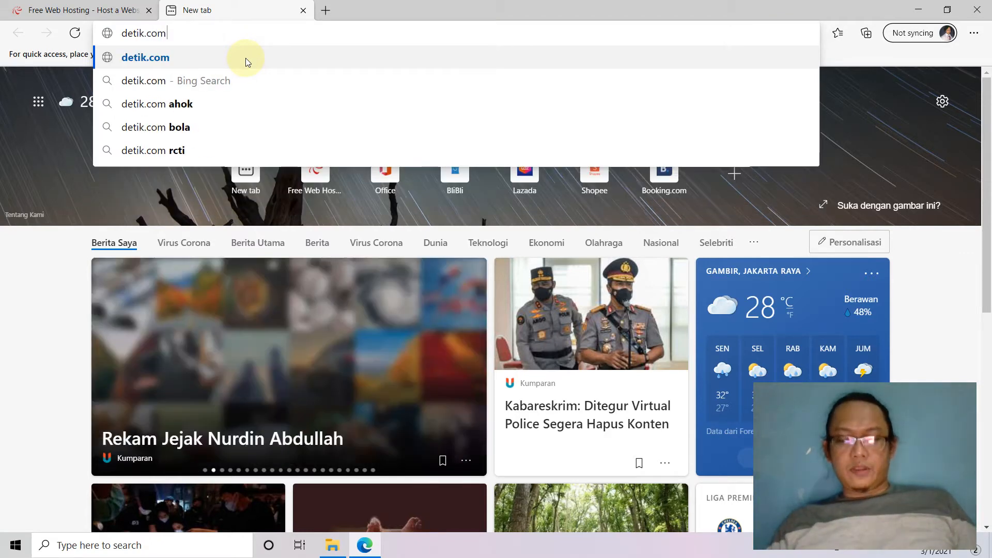
key(Return)
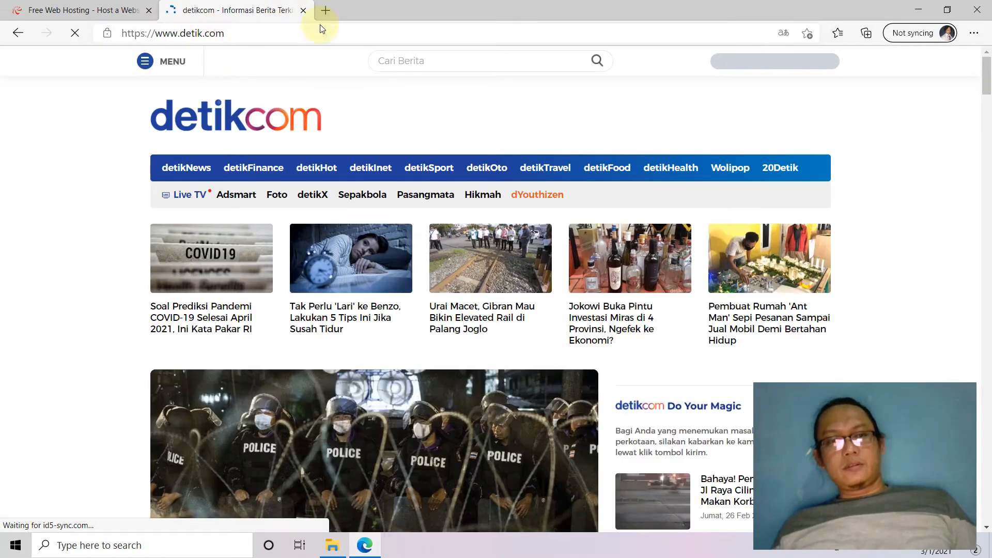
click(326, 11)
text(dev)
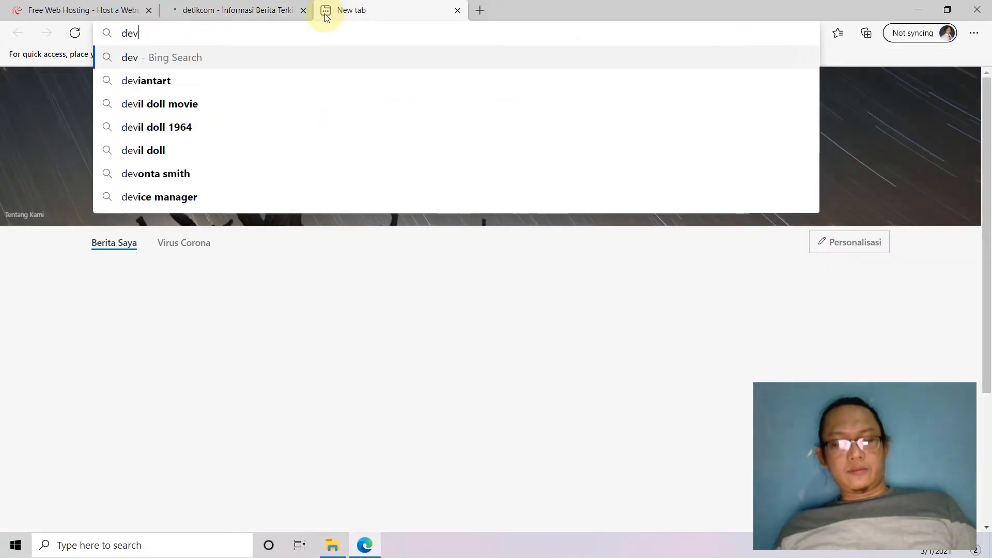
text(yfr)
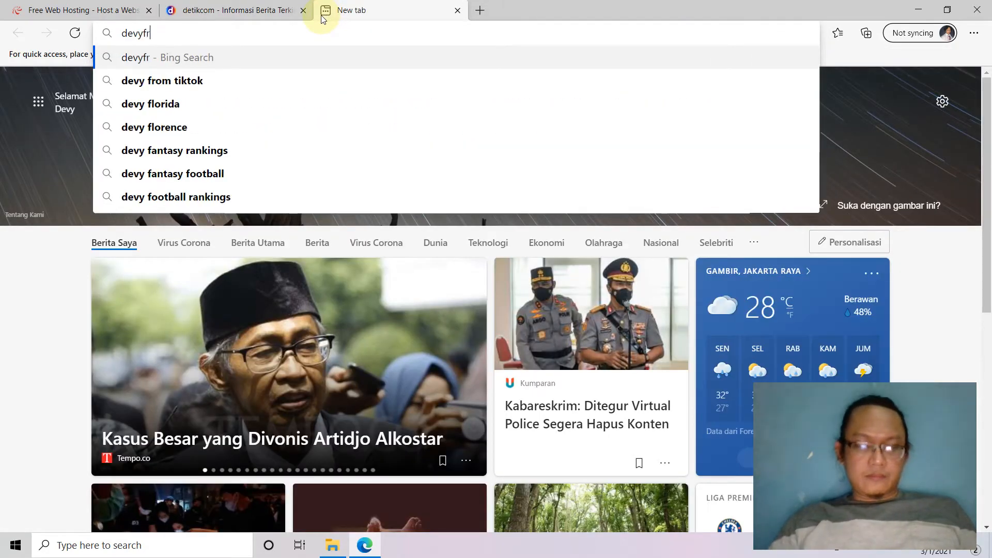
key(BackSpace)
text(erdi)
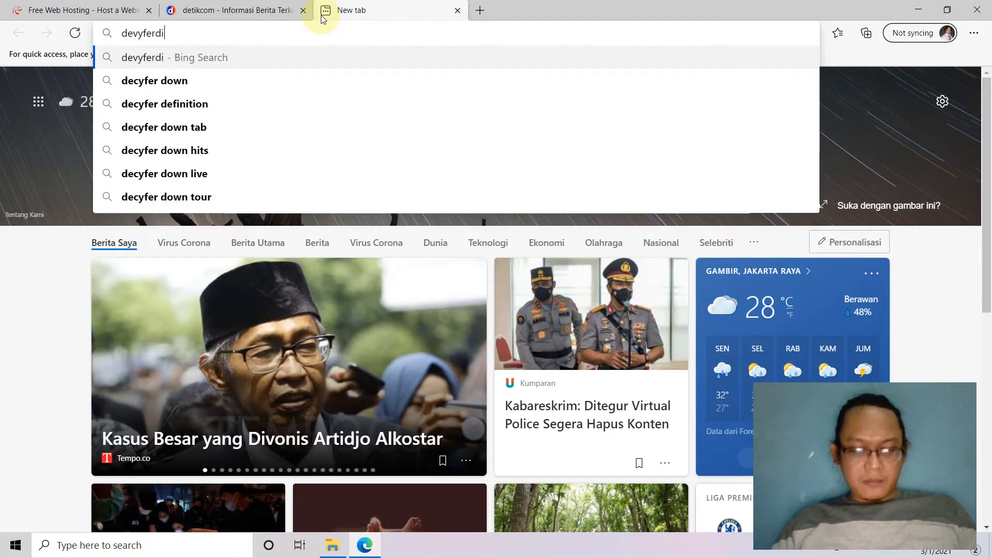
text(ansyah.com)
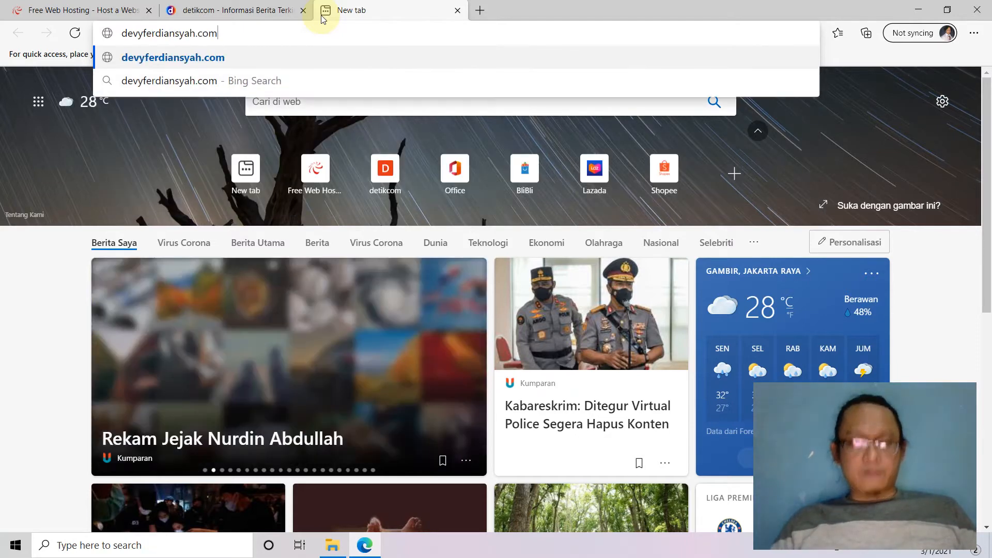
key(Return)
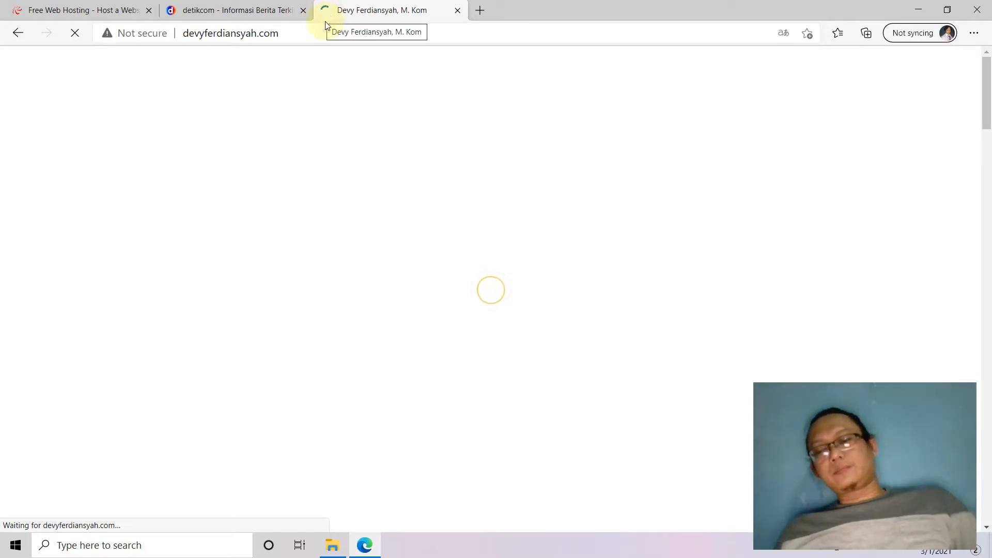
click(234, 12)
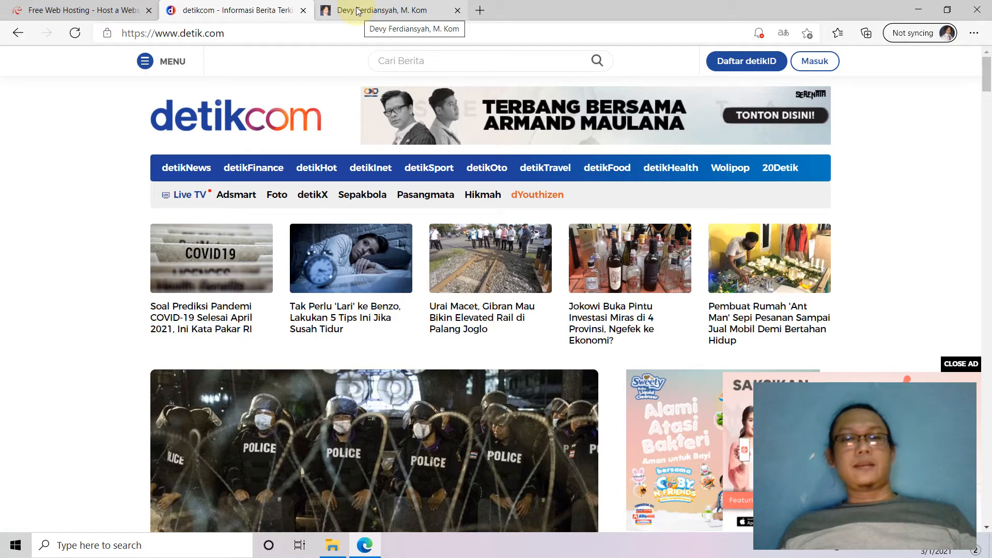
Scroll through the personal blog, glance at detik.com, and return to the 000webhost plans page.
click(356, 9)
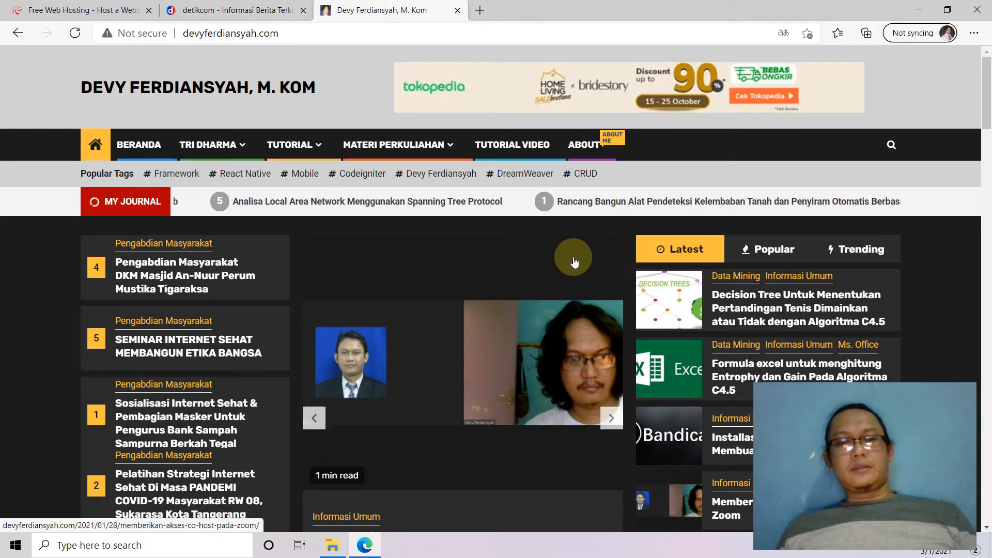
scroll(572, 262, down, 1)
scroll(781, 379, down, 12)
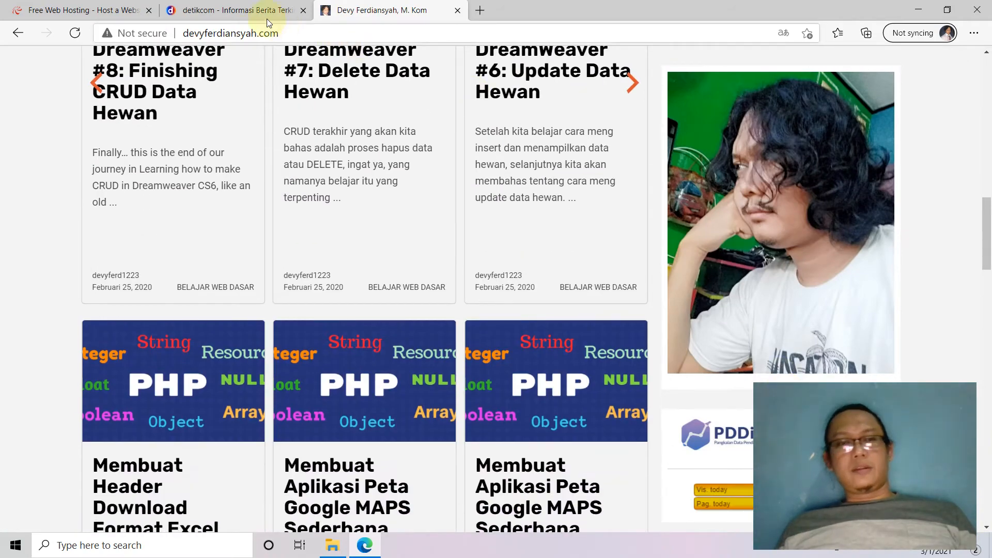
click(231, 11)
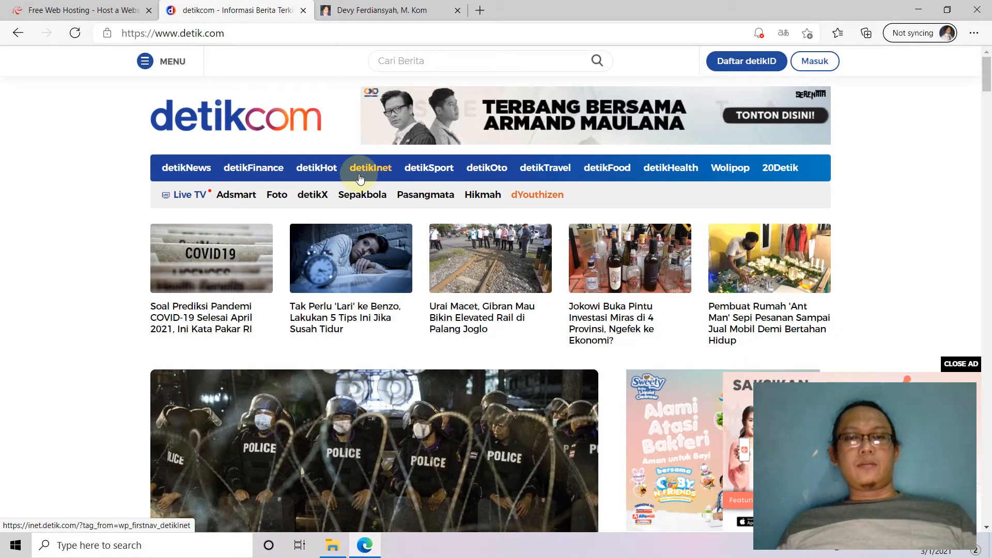
click(97, 15)
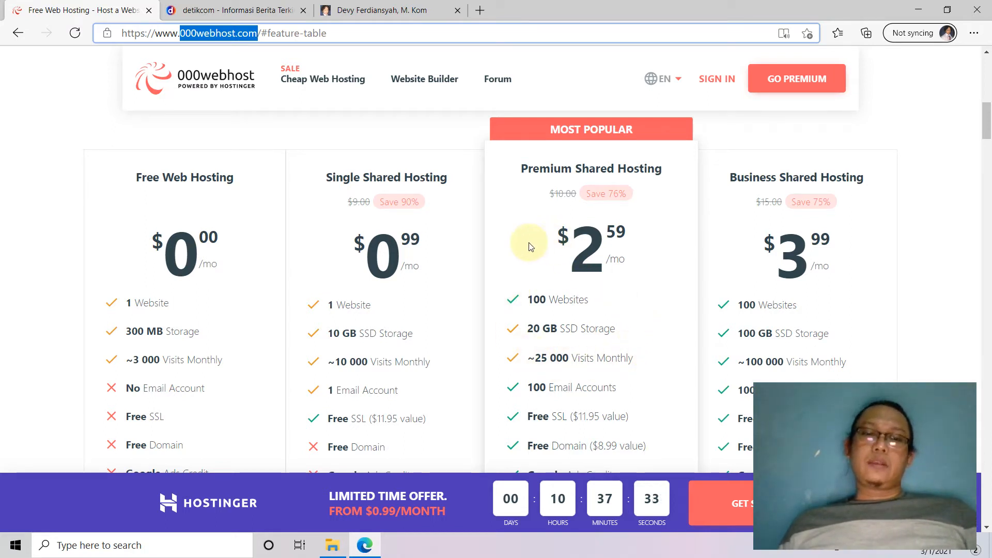
click(186, 33)
drag(180, 33, 257, 34)
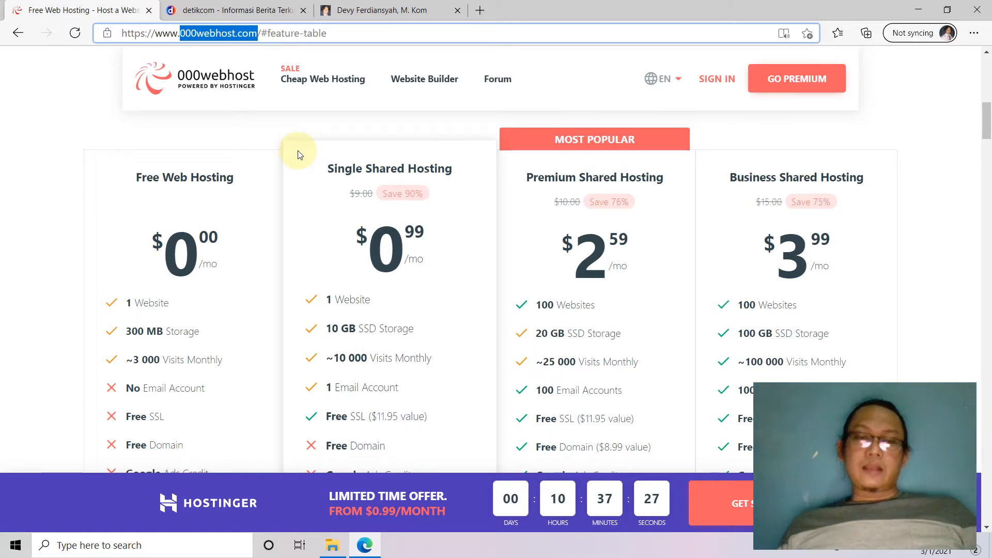
scroll(297, 154, down, 1)
scroll(298, 154, up, 1)
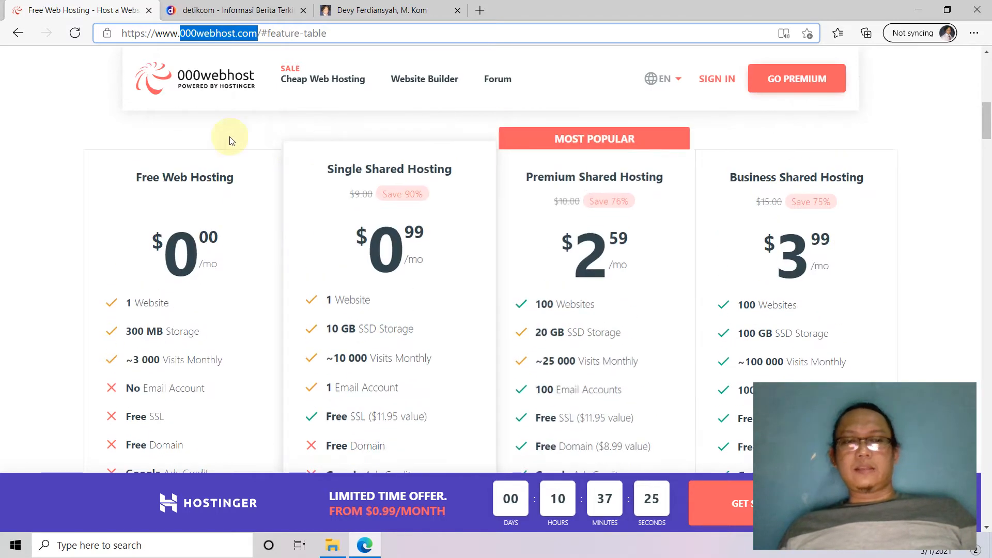
double_click(176, 244)
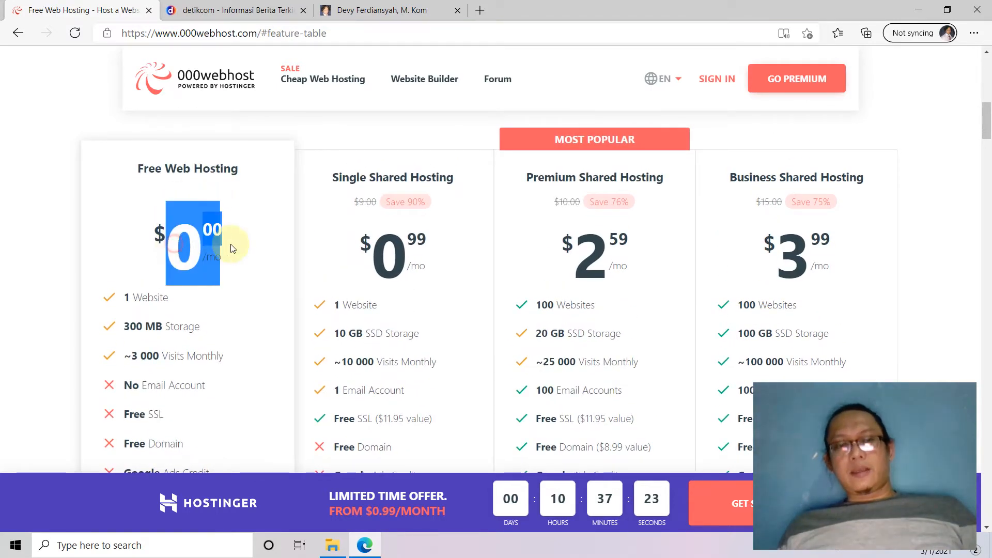
click(242, 243)
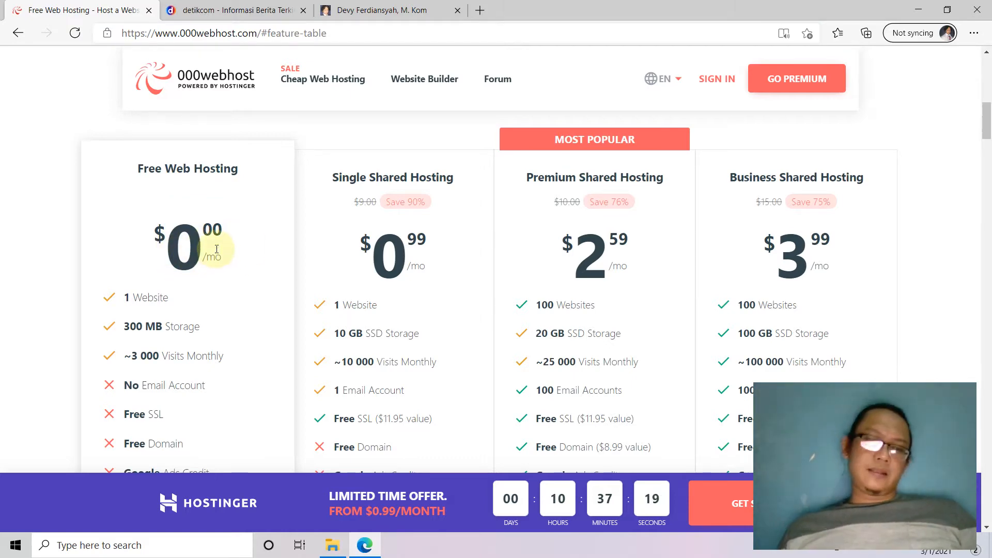
scroll(217, 249, down, 3)
drag(178, 154, 122, 151)
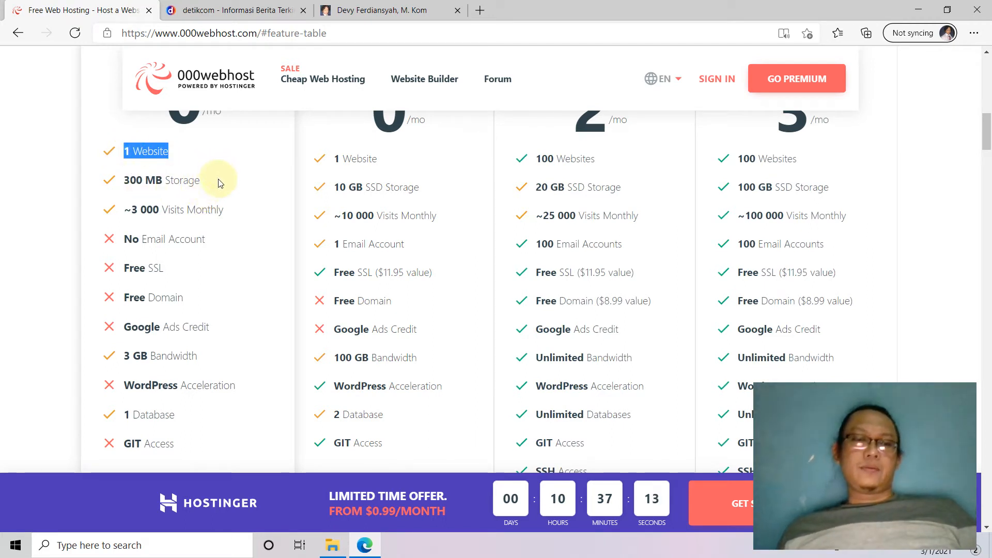
drag(213, 184, 121, 182)
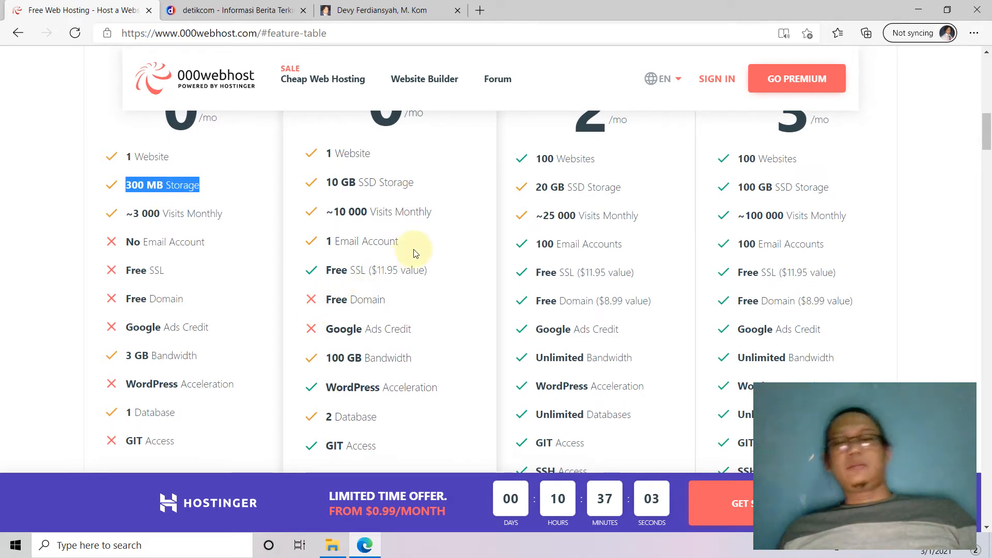
click(215, 188)
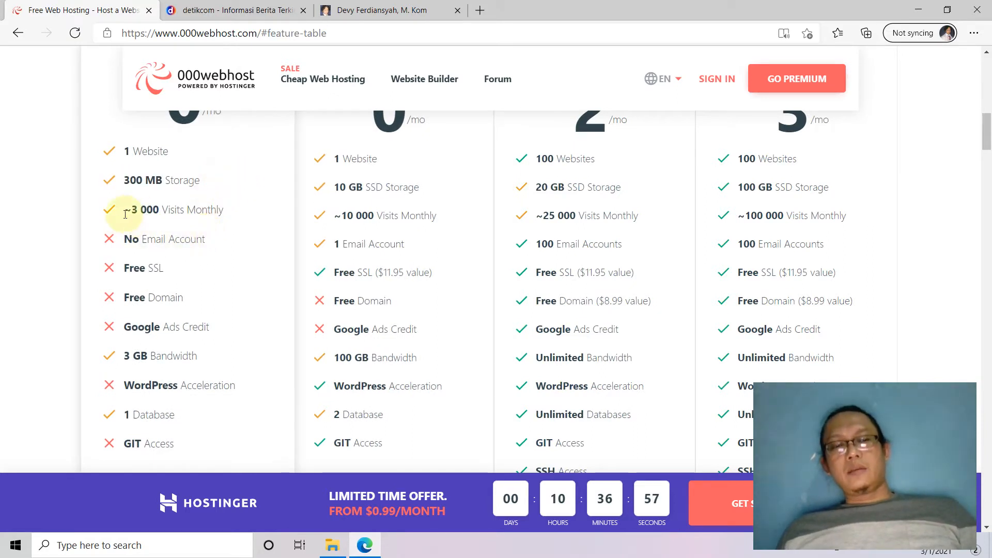
drag(131, 209, 161, 209)
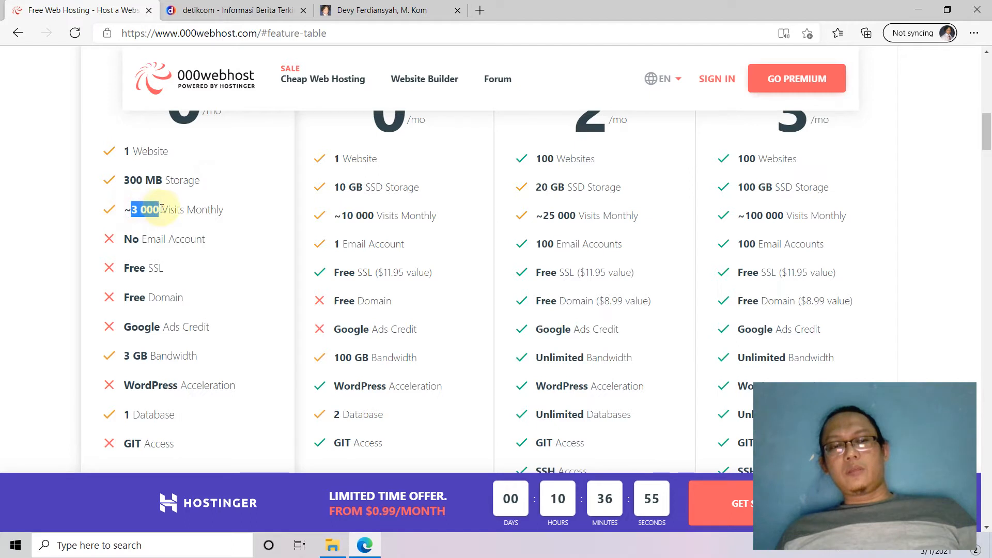
drag(223, 209, 129, 210)
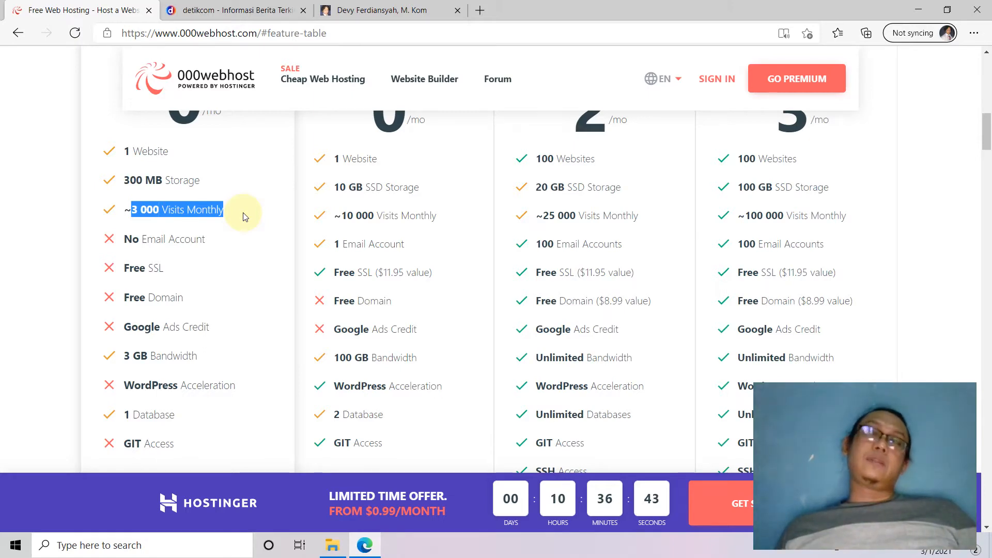
scroll(245, 215, down, 1)
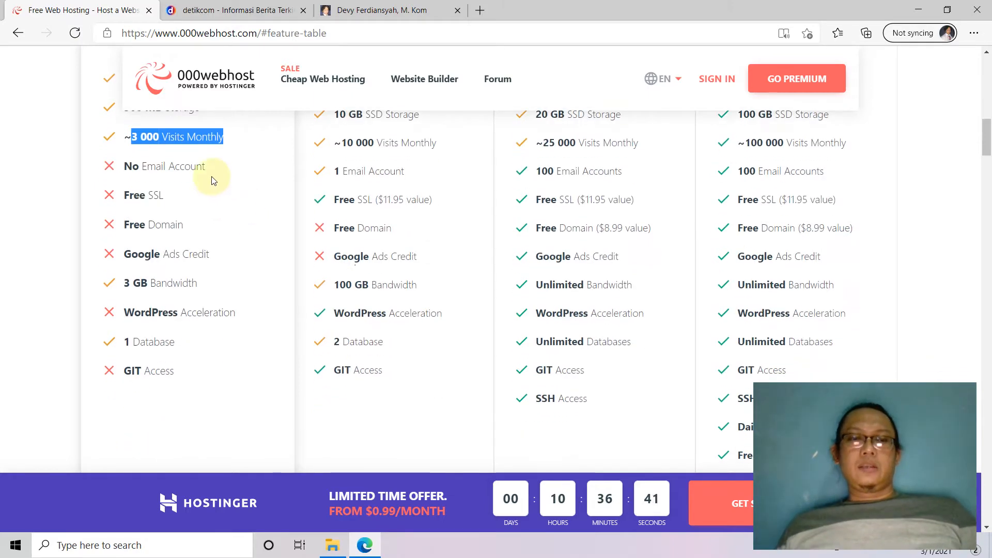
drag(219, 168, 123, 174)
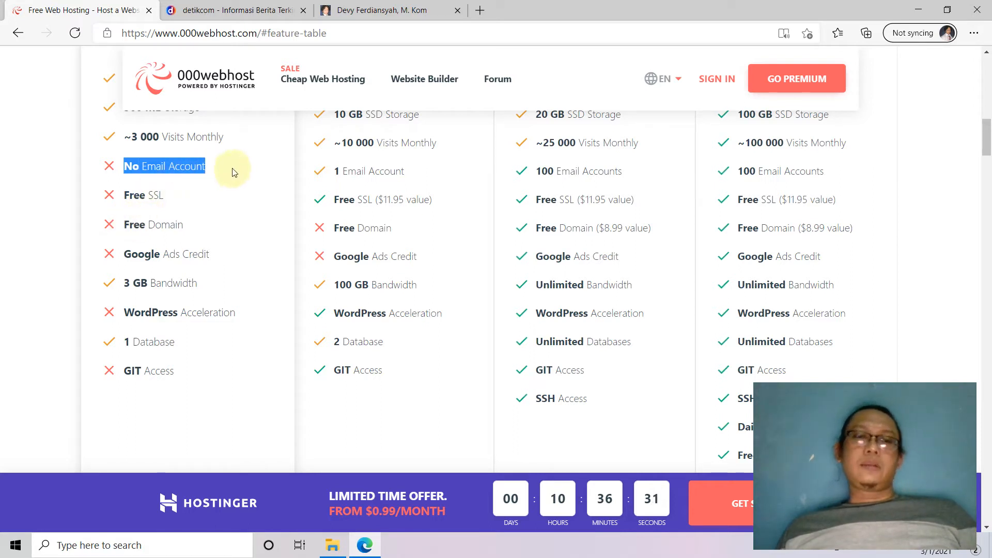
drag(228, 167, 126, 165)
scroll(229, 230, down, 2)
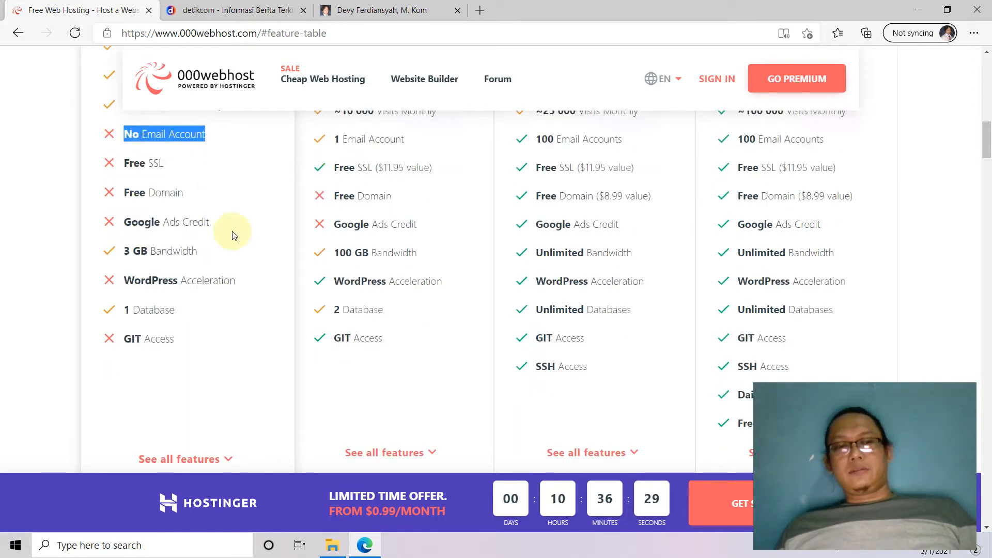
scroll(231, 234, up, 2)
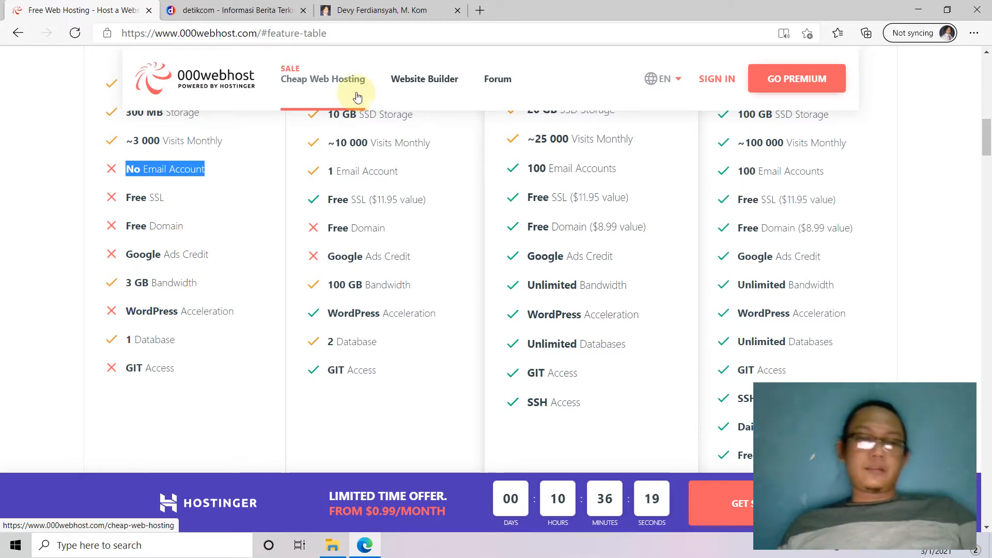
click(212, 174)
drag(212, 174, 125, 165)
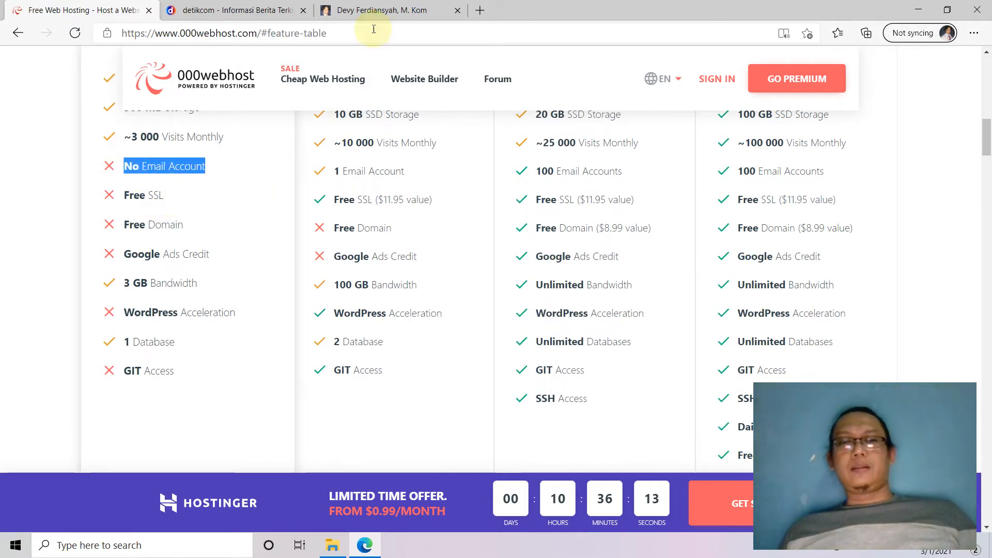
click(368, 12)
scroll(332, 259, up, 10)
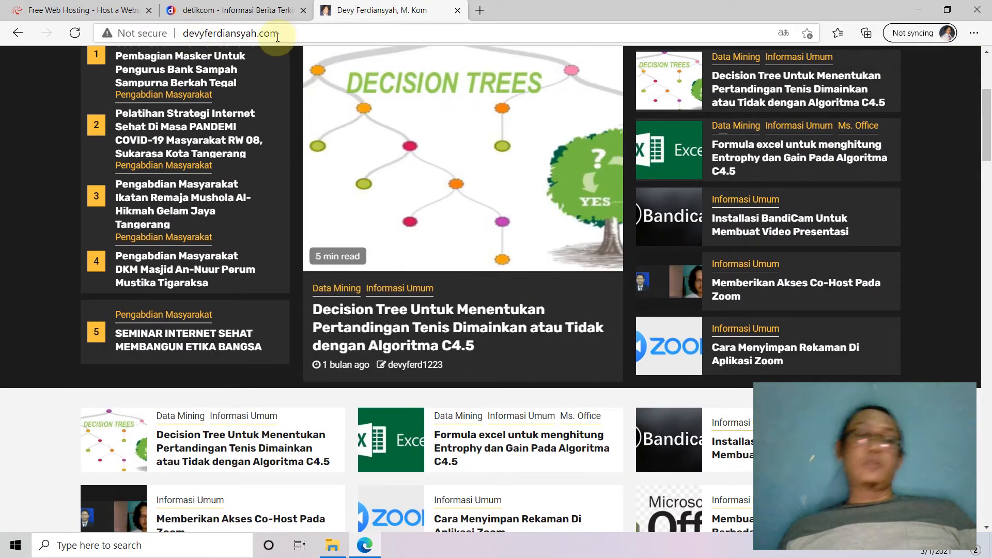
click(98, 12)
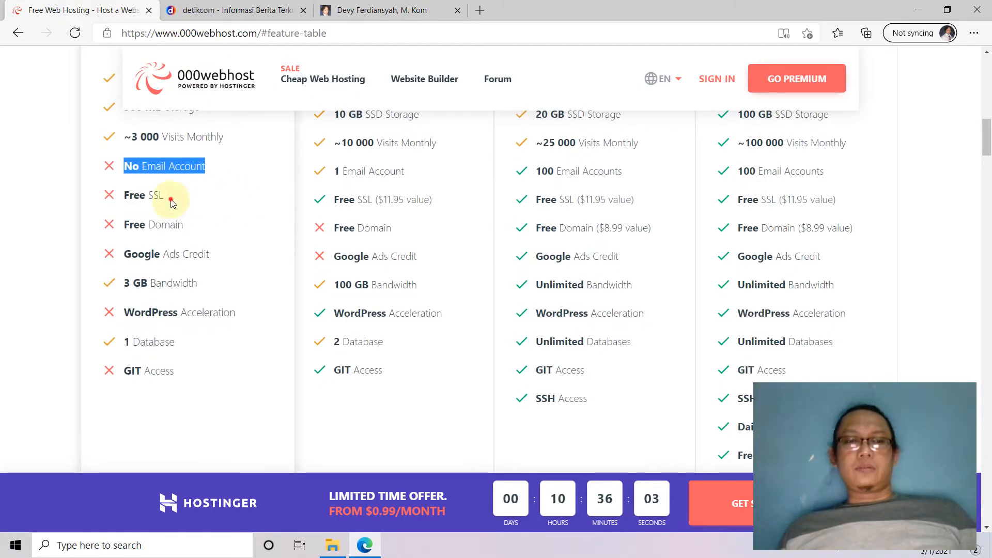
drag(168, 197, 126, 199)
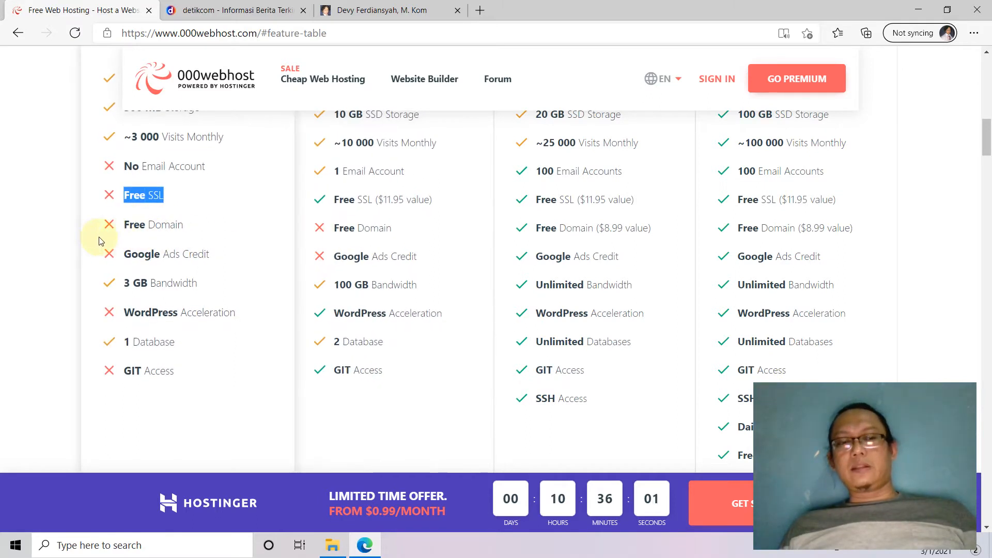
drag(194, 225, 107, 223)
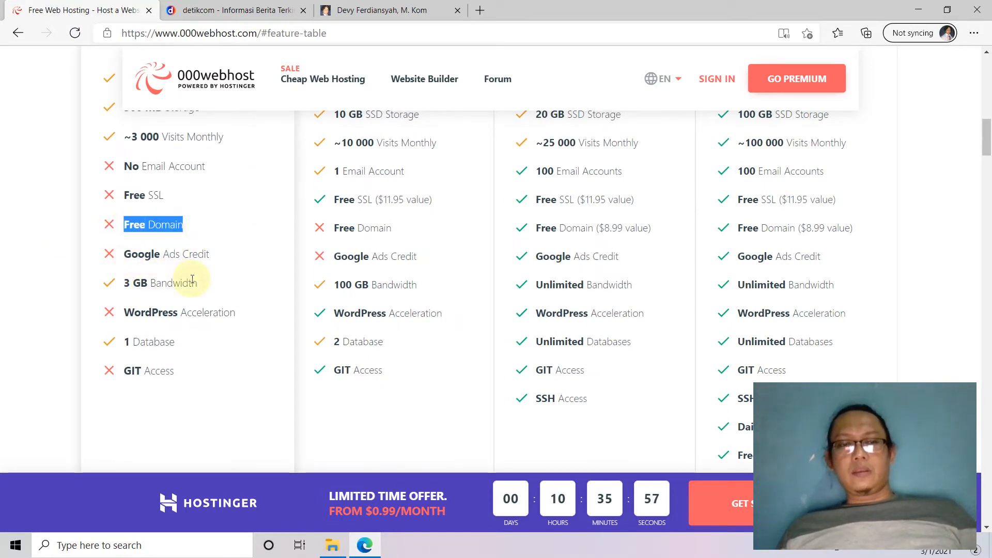
scroll(192, 279, down, 1)
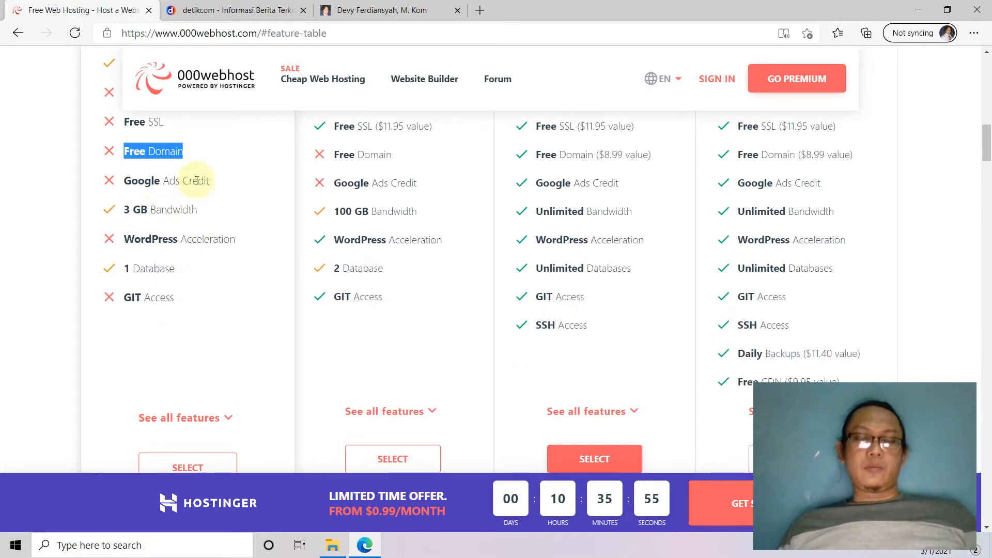
drag(222, 182, 125, 182)
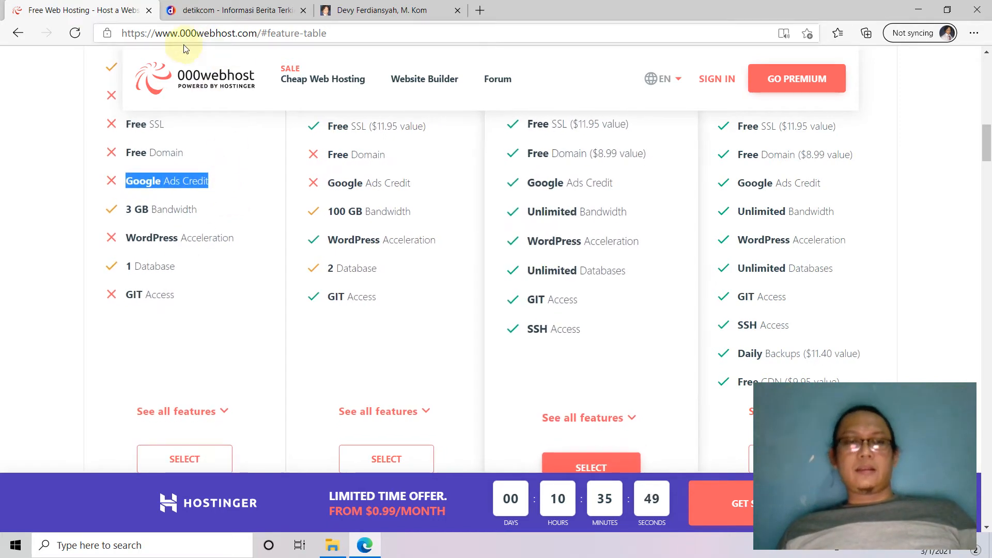
double_click(173, 211)
click(131, 210)
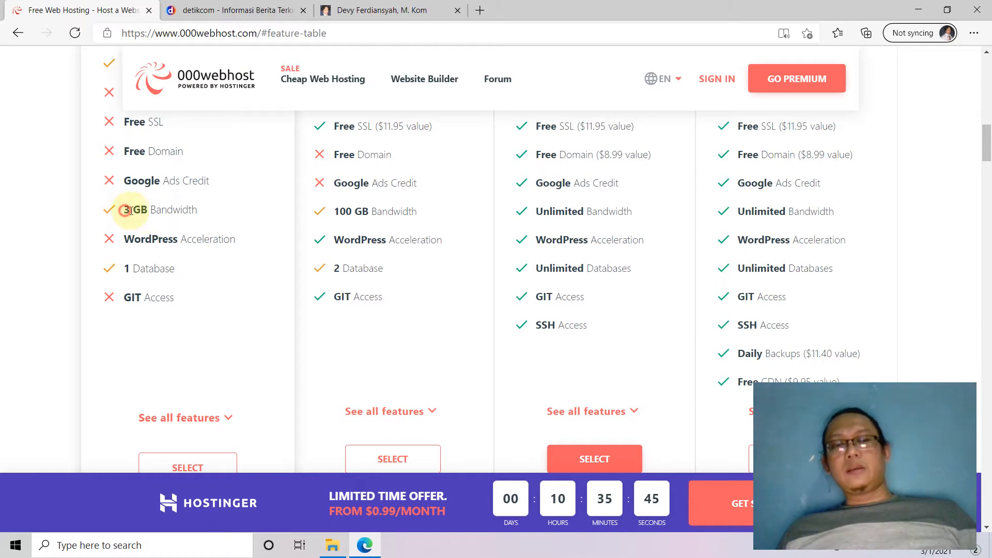
drag(131, 210, 149, 211)
double_click(174, 211)
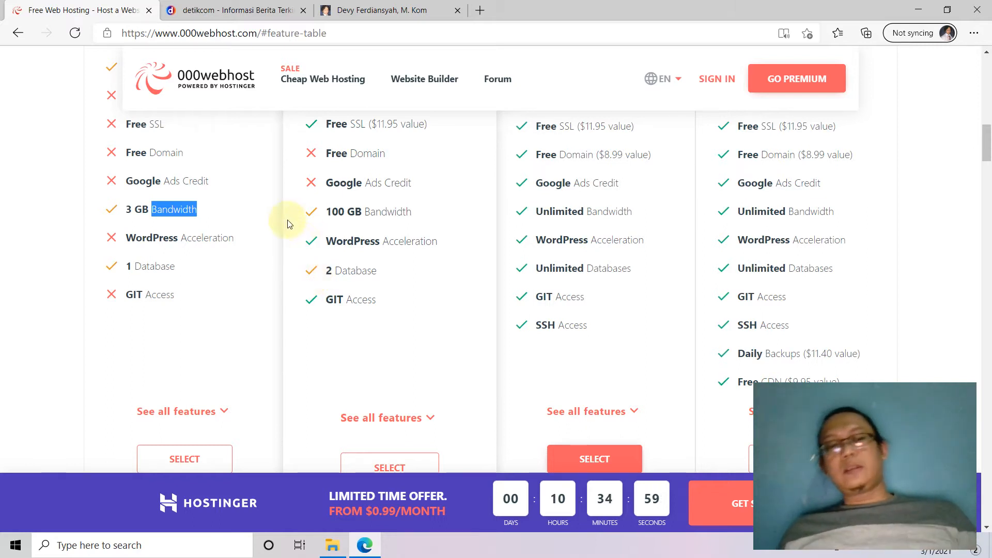
drag(115, 210, 148, 210)
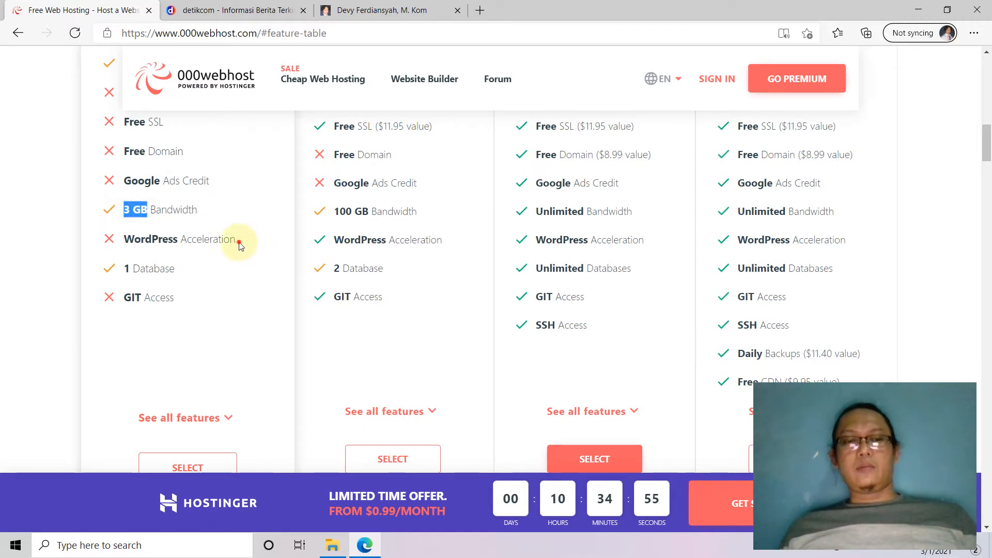
click(127, 244)
drag(124, 241, 241, 245)
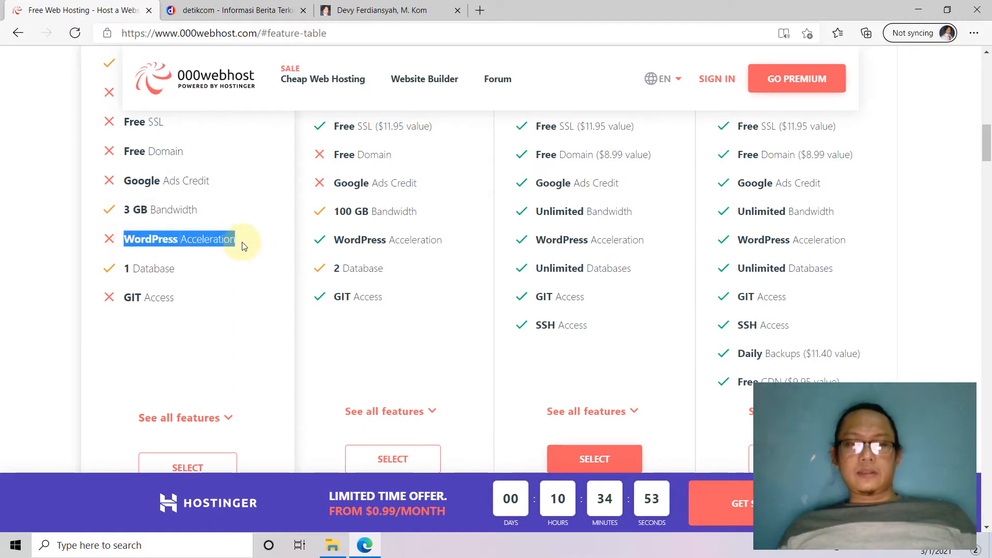
drag(176, 270, 105, 268)
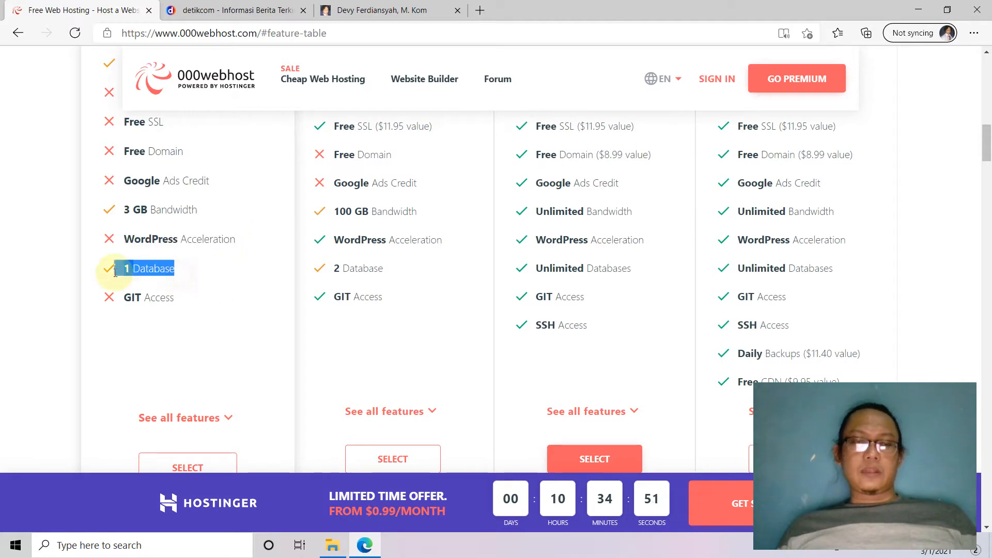
scroll(228, 217, down, 6)
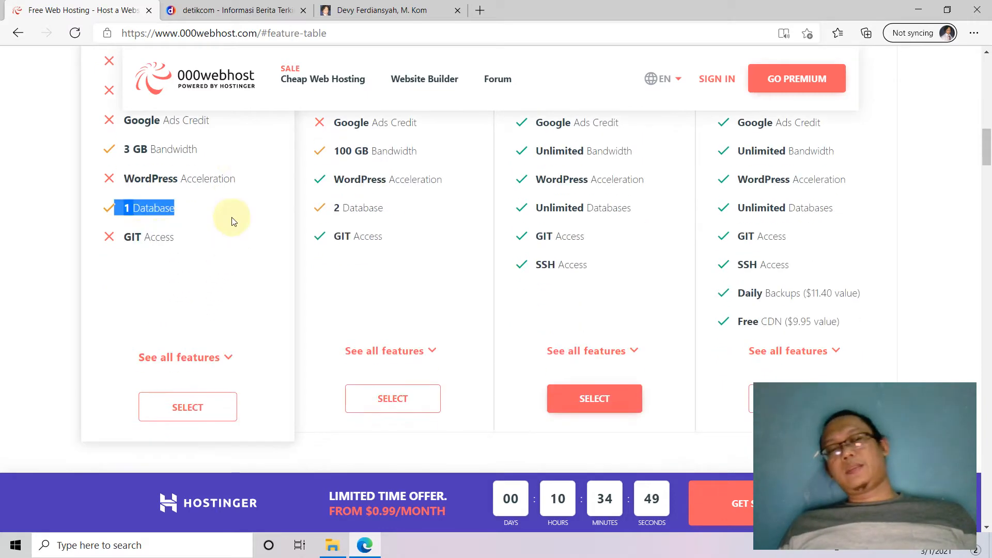
scroll(149, 217, up, 5)
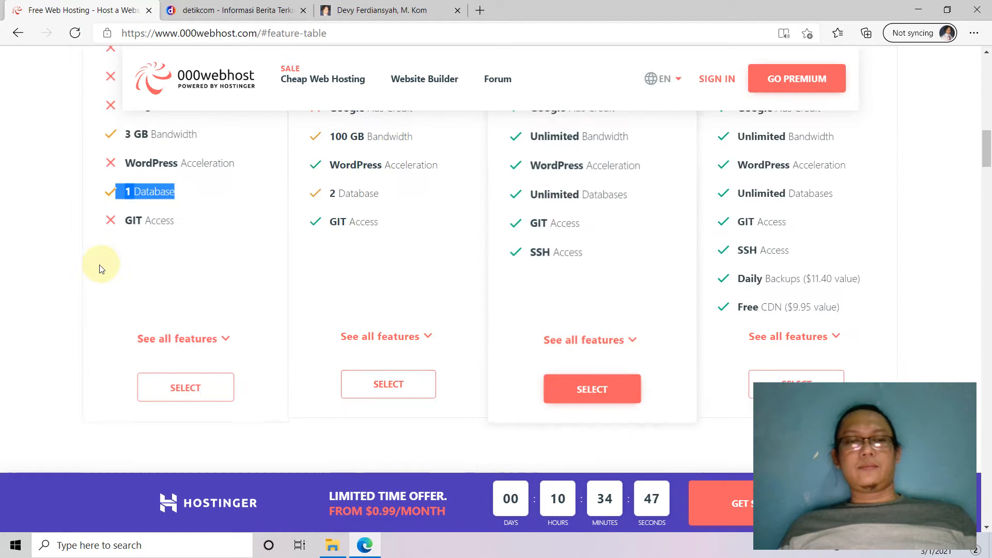
click(82, 294)
scroll(181, 343, down, 3)
Pick the free plan and sign up with Google, entering the account email and password.
click(167, 240)
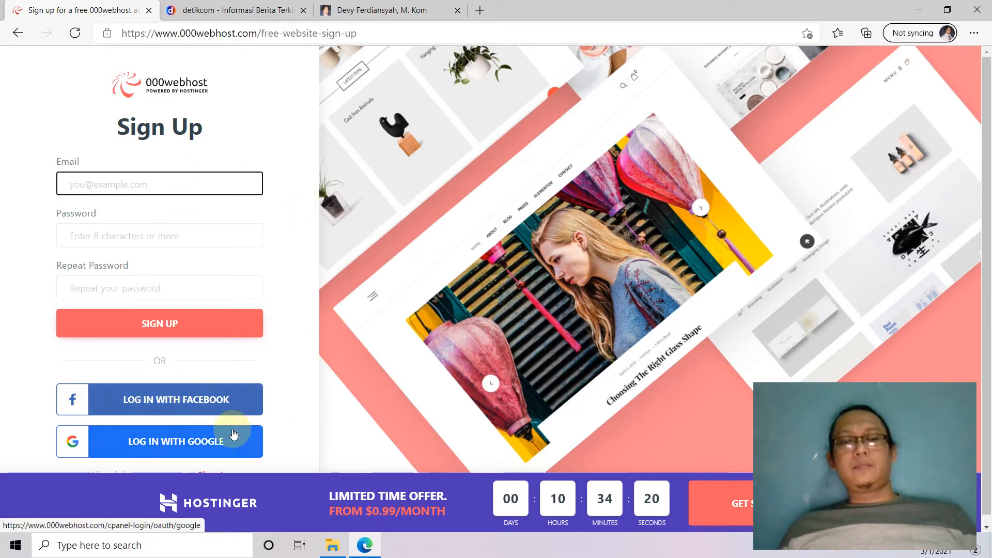
click(190, 442)
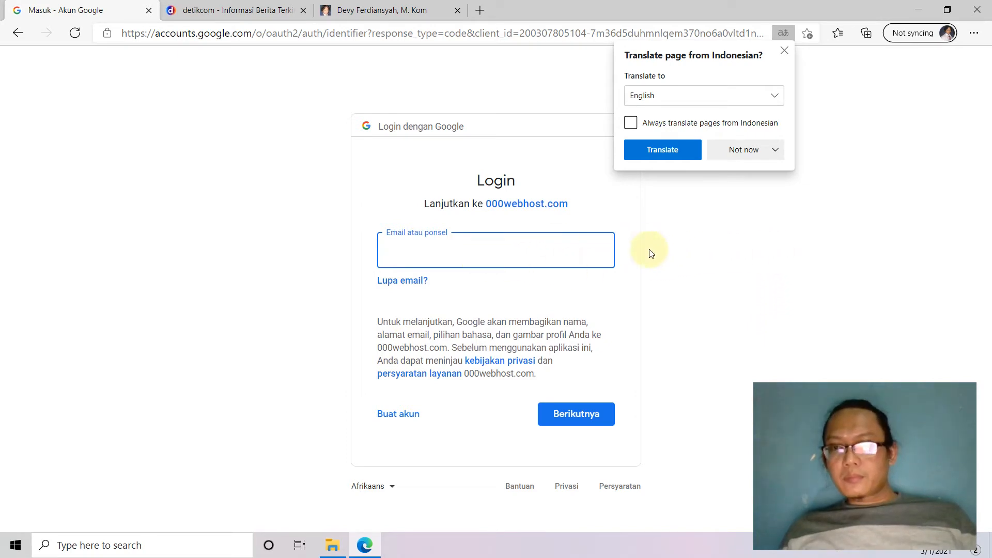
click(487, 251)
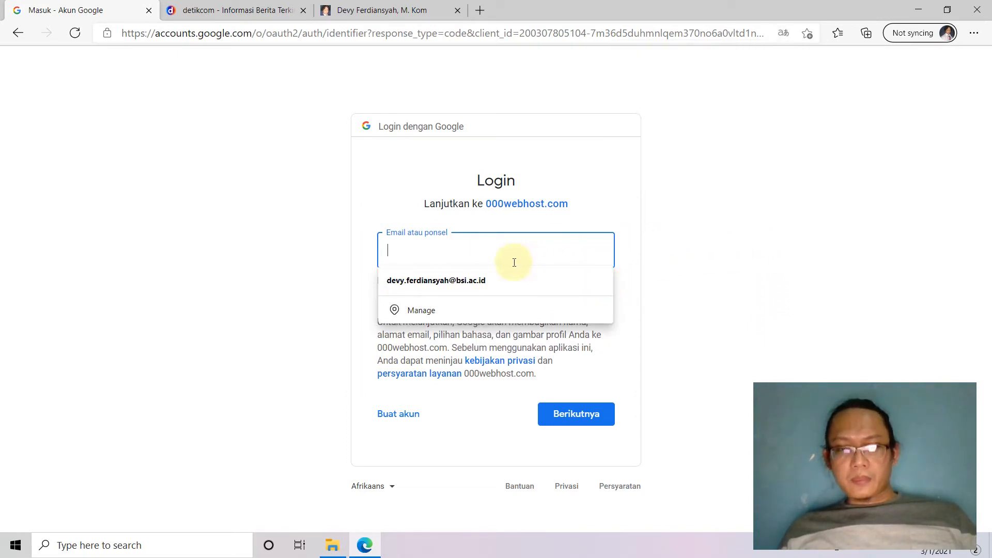
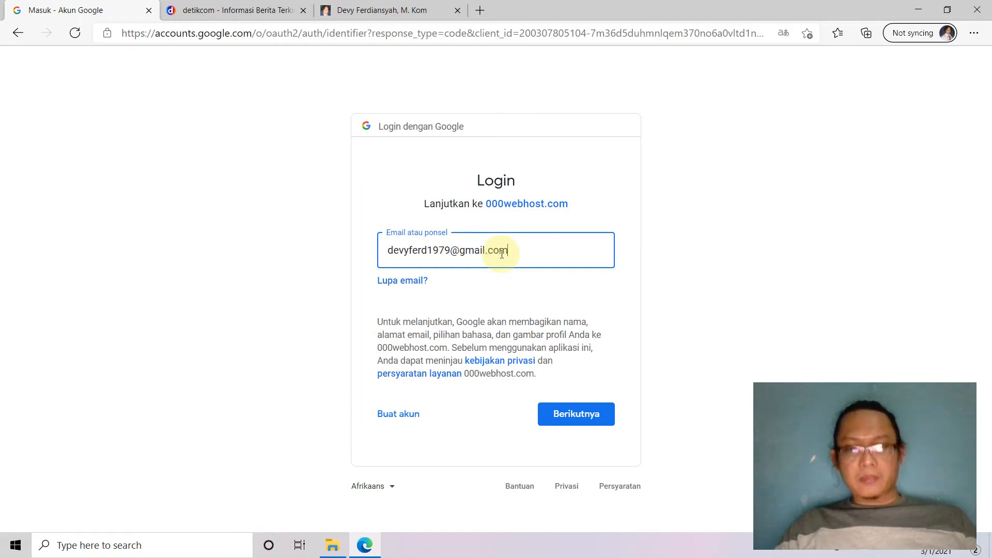
key(Return)
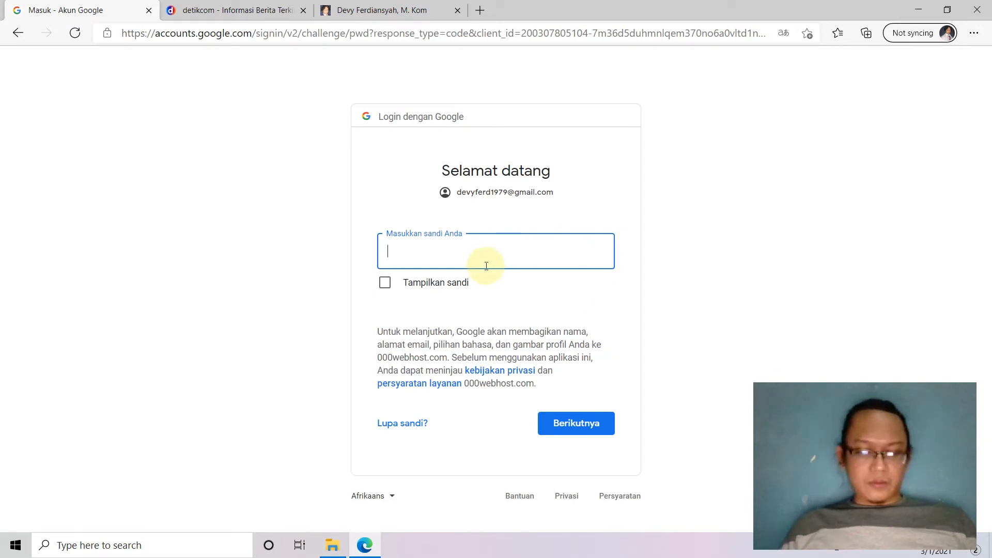
text(••)
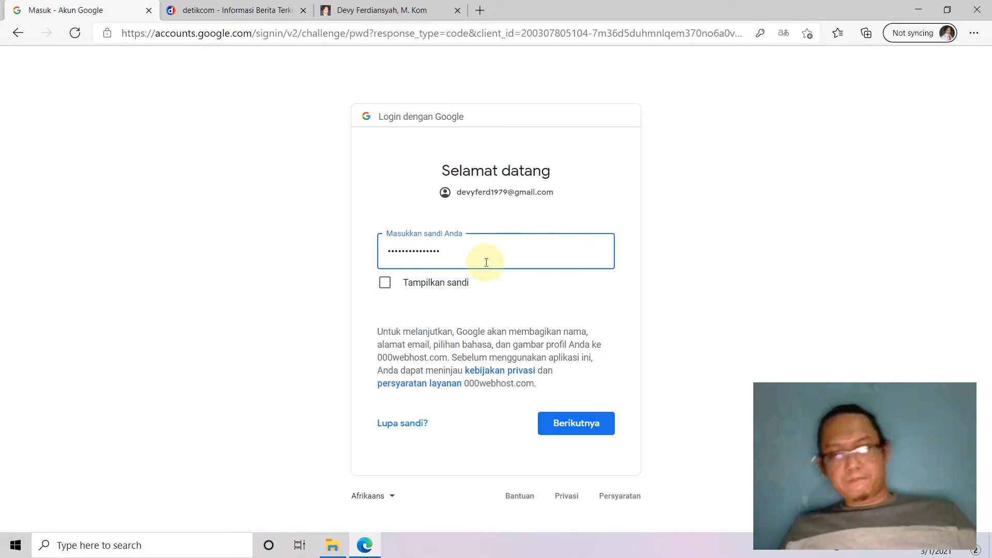
click(576, 430)
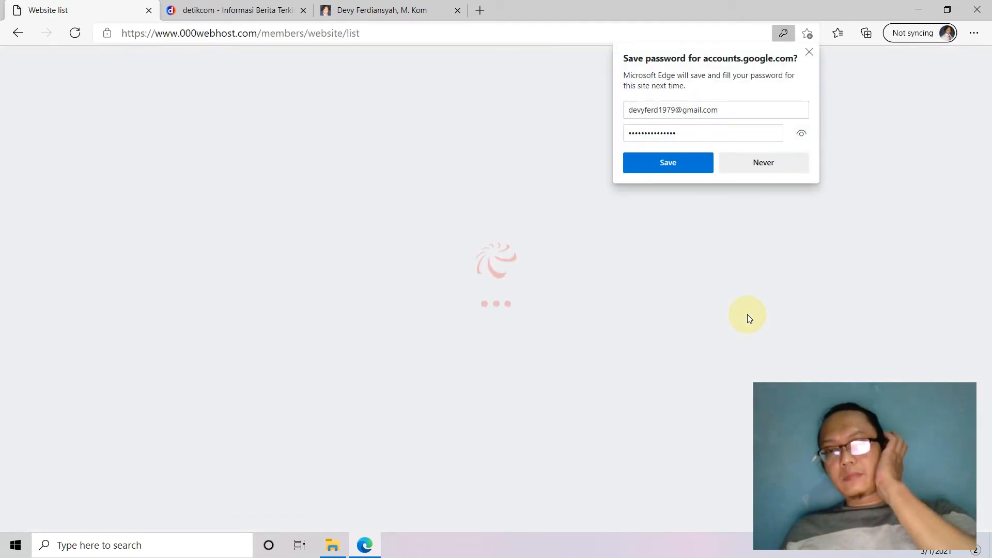
Save the password in Edge and skip the guided start to reach the panel.
click(697, 163)
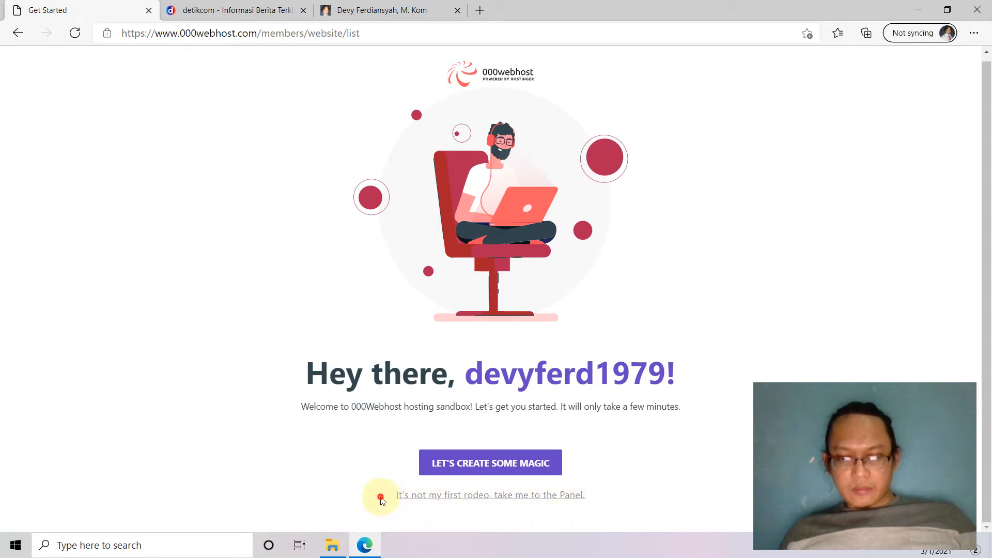
drag(377, 501, 654, 470)
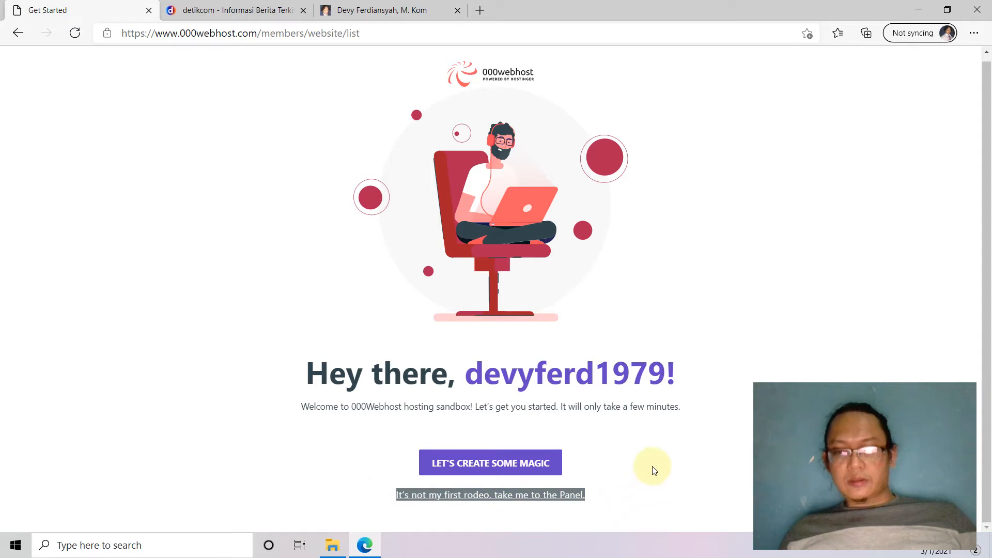
click(656, 451)
click(561, 496)
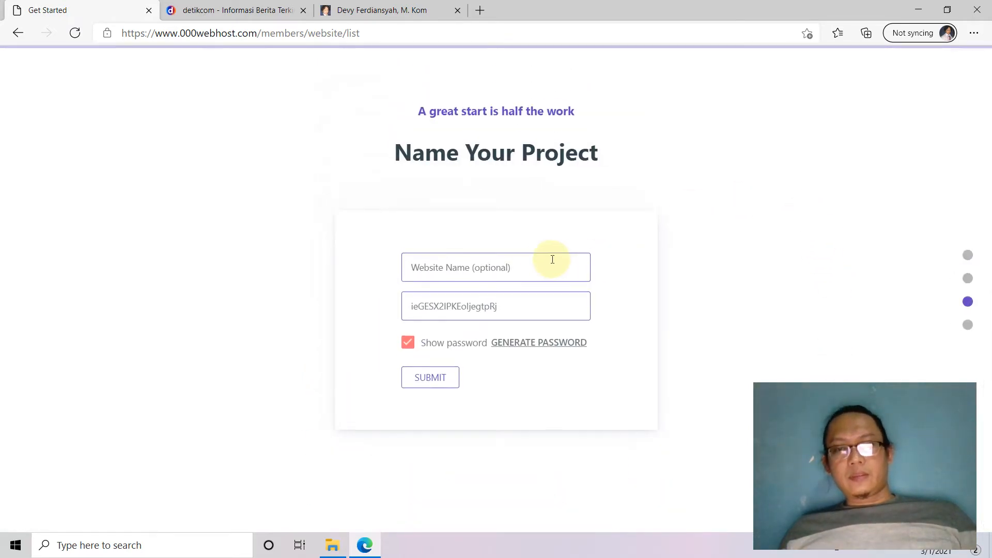
Enter 'Website Sidang' as the website name and replace the generated password with your own.
click(500, 266)
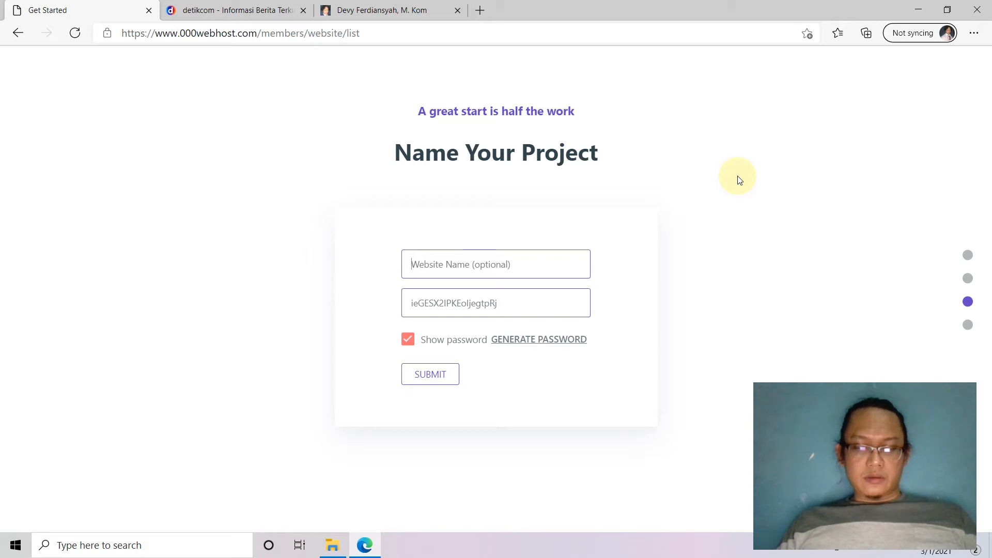
text(Websit)
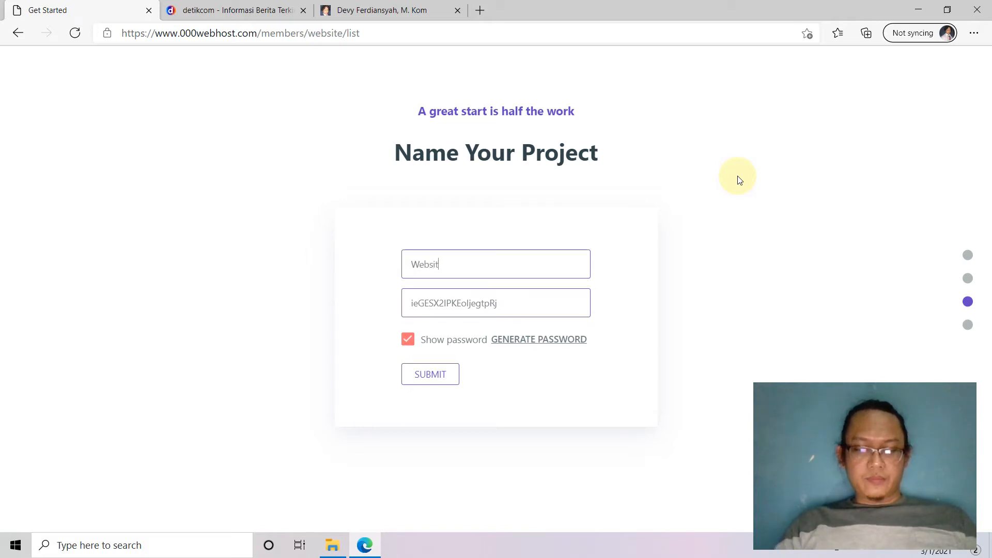
text(e )
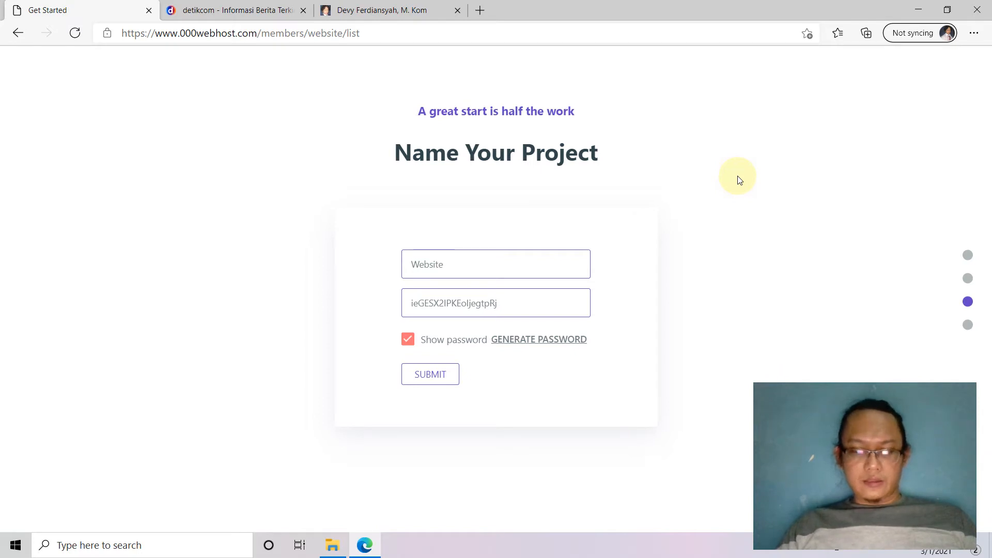
text(Sidang)
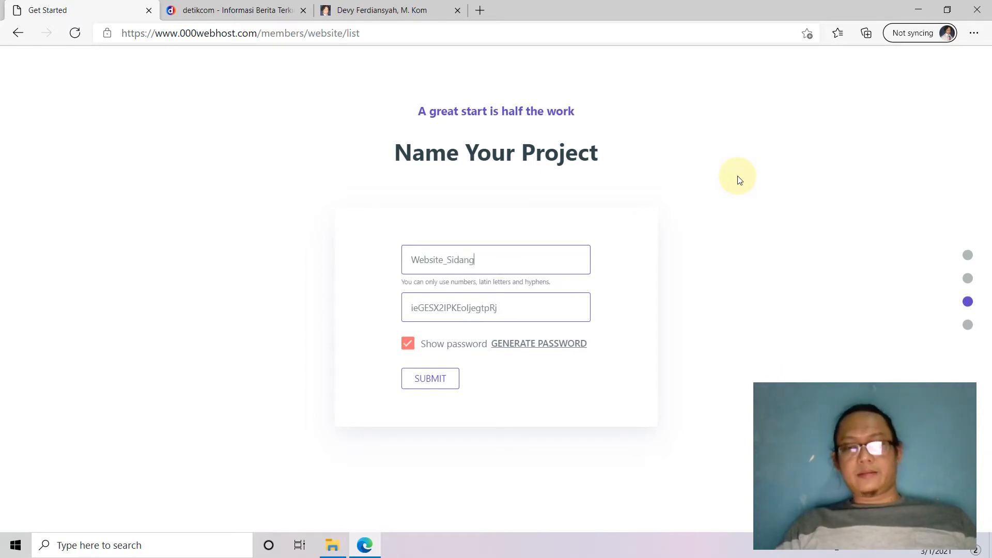
drag(527, 314, 283, 317)
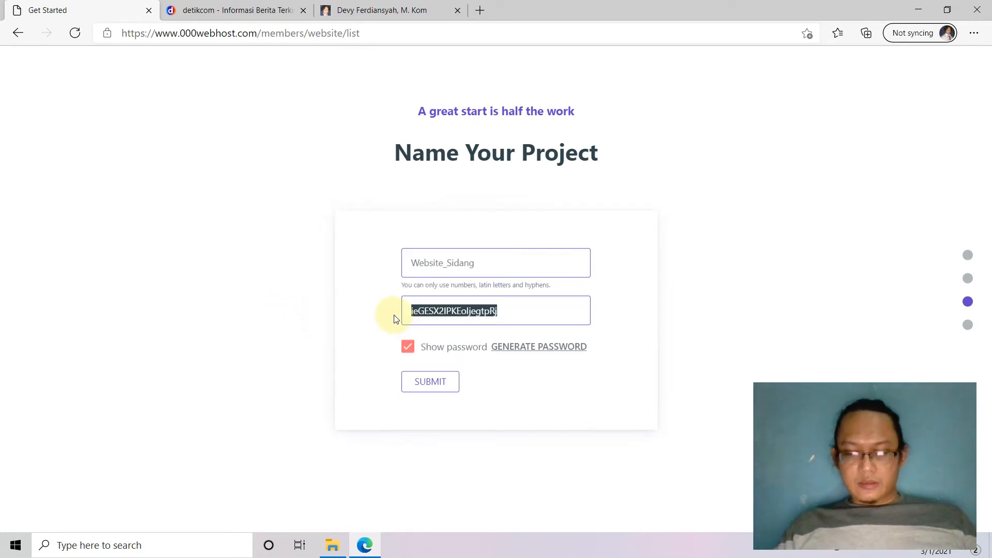
text(P@)
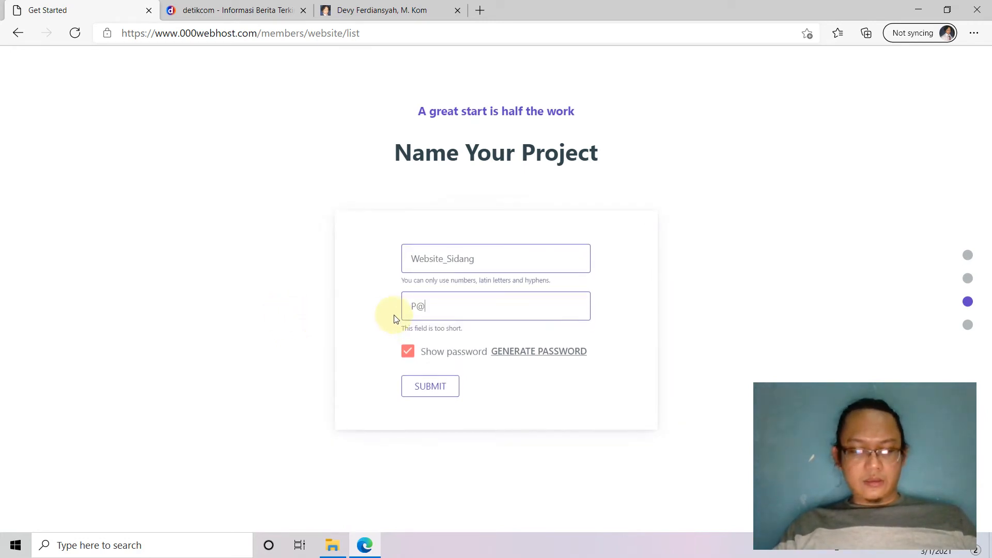
text(ssw0rd)
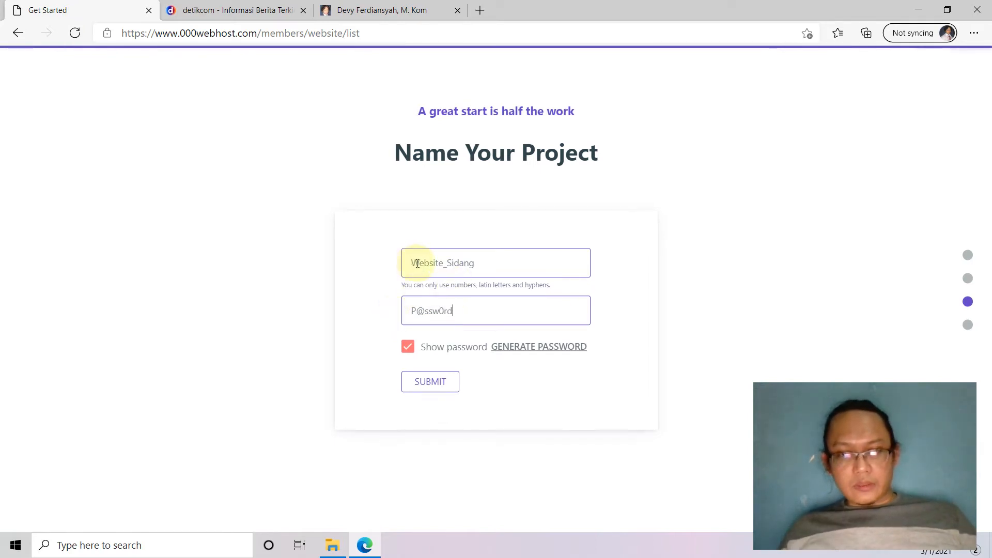
Change the website name to websitekoe1979 and submit the project.
drag(412, 262, 403, 264)
text(w)
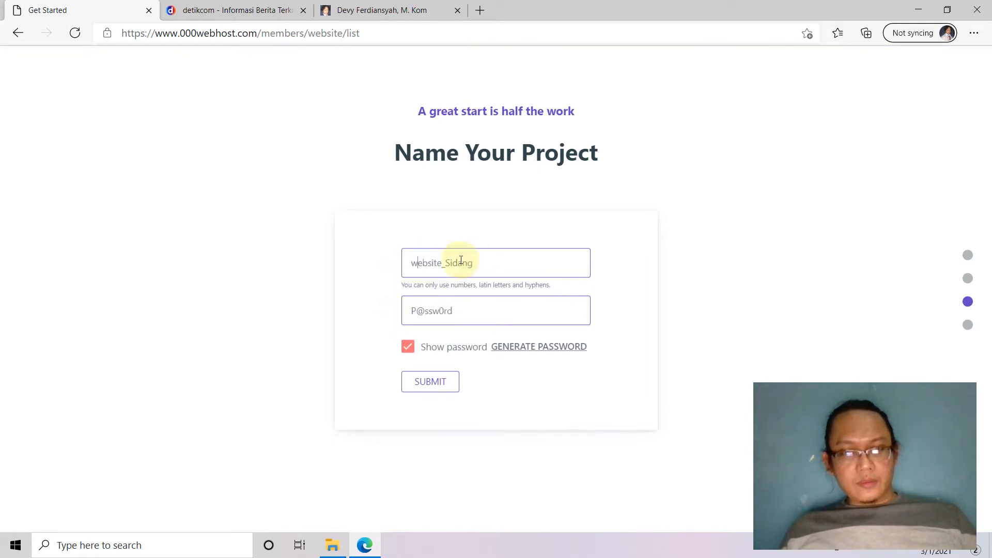
click(448, 261)
key(Delete)
text(w)
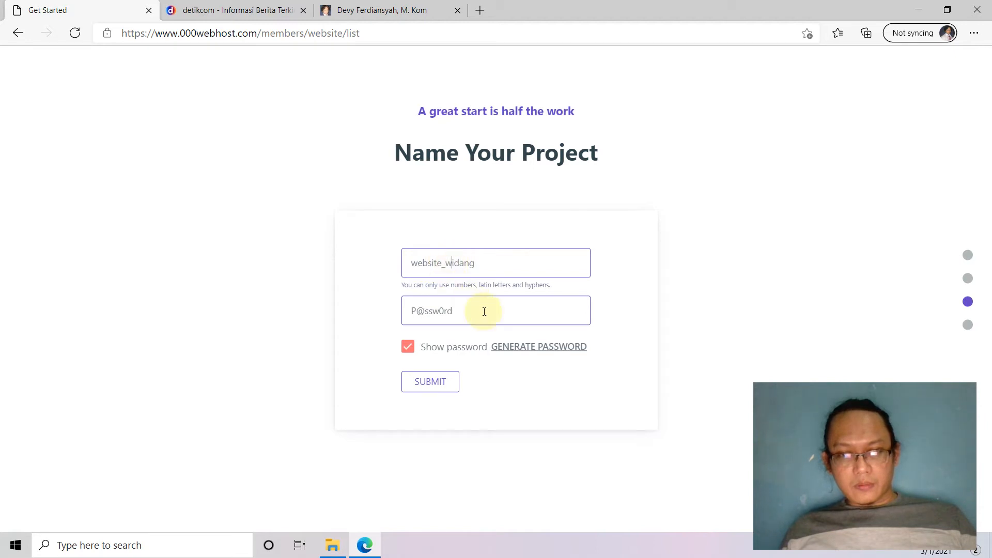
key(BackSpace)
text(s)
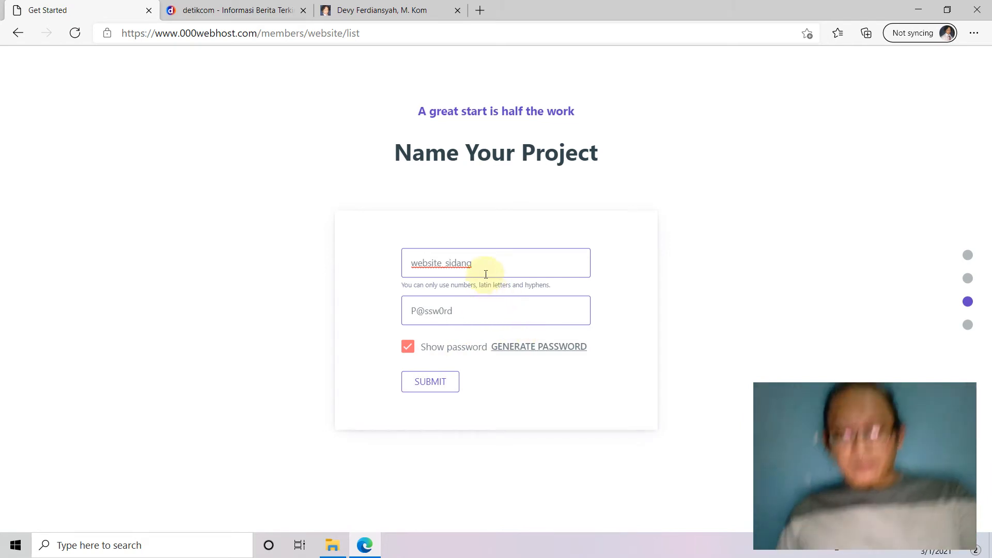
drag(484, 262, 438, 265)
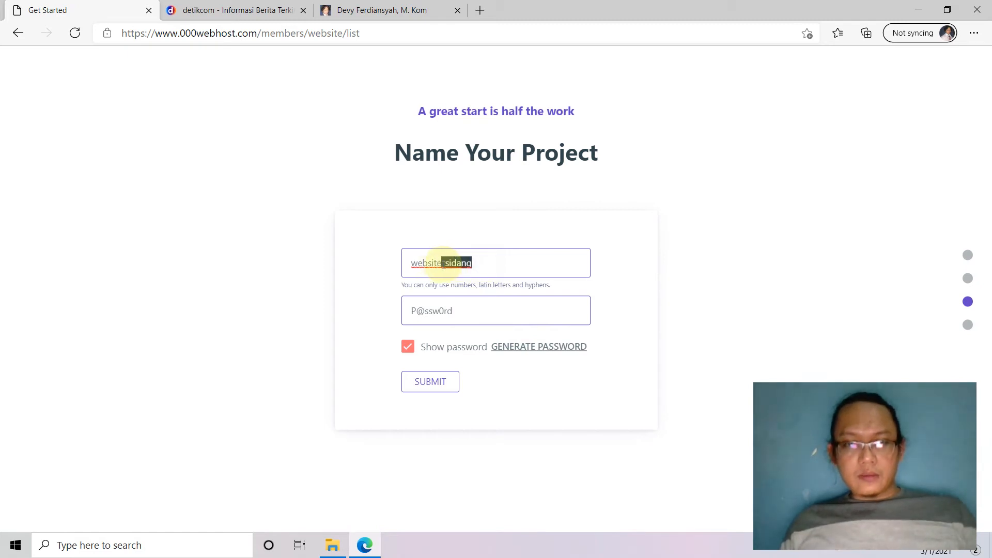
text(koe)
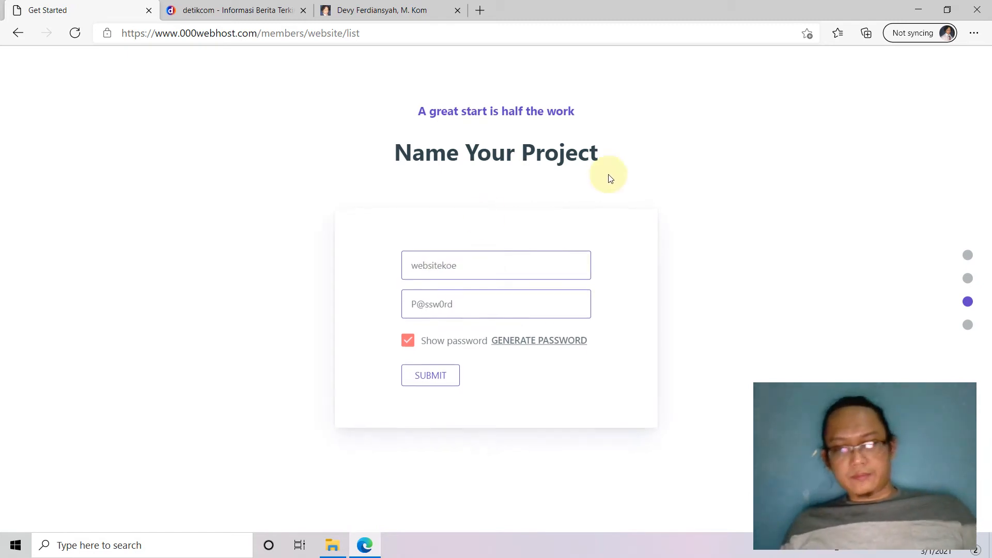
click(422, 382)
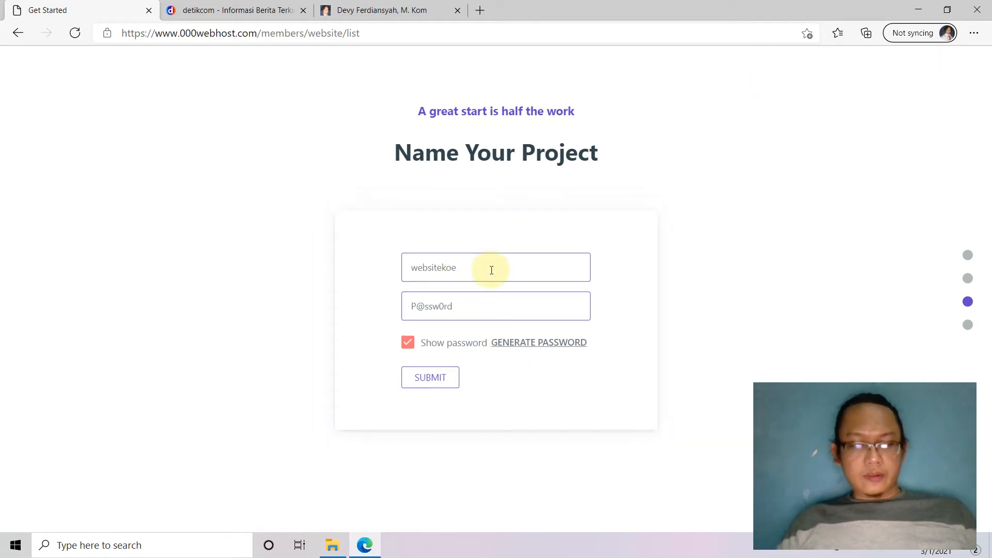
text(1979)
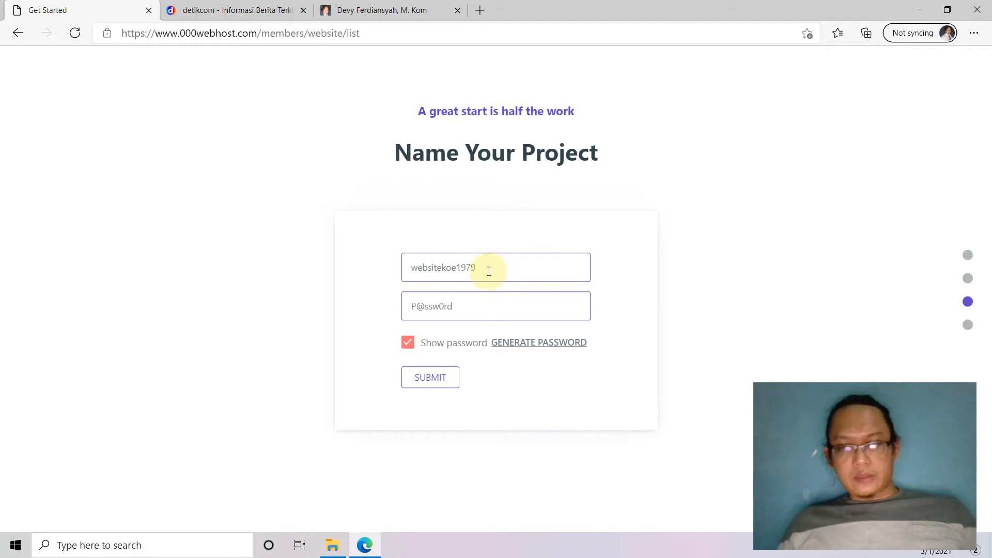
click(443, 377)
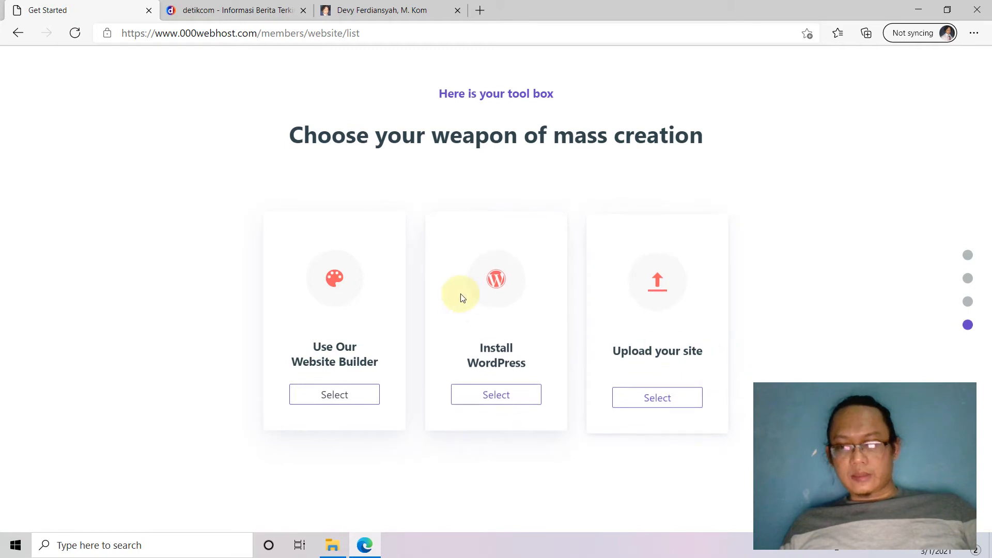
Choose 'Upload your site' to open the websitekoe1979 File Manager.
click(660, 404)
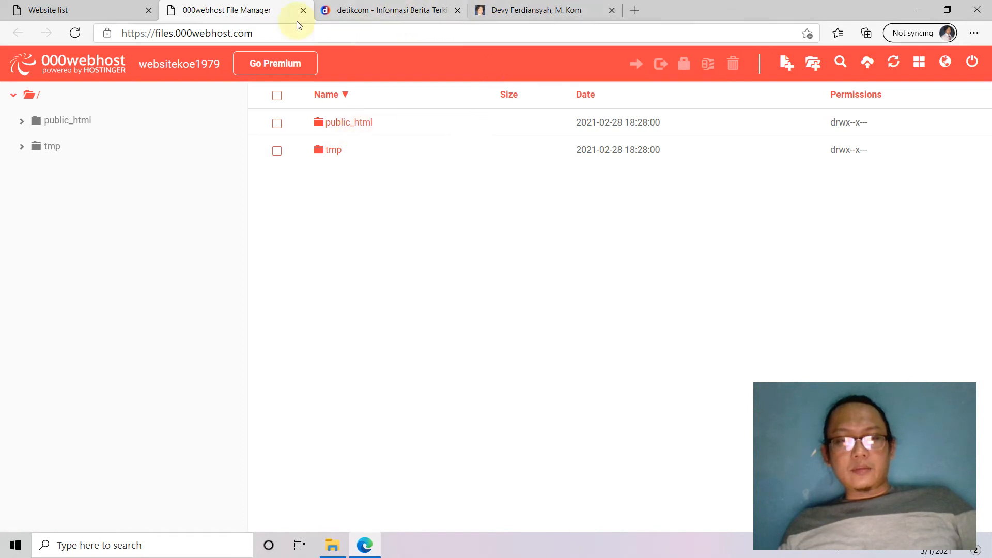
From the Website list, open the live websitekoe1979 site in a new tab.
click(52, 9)
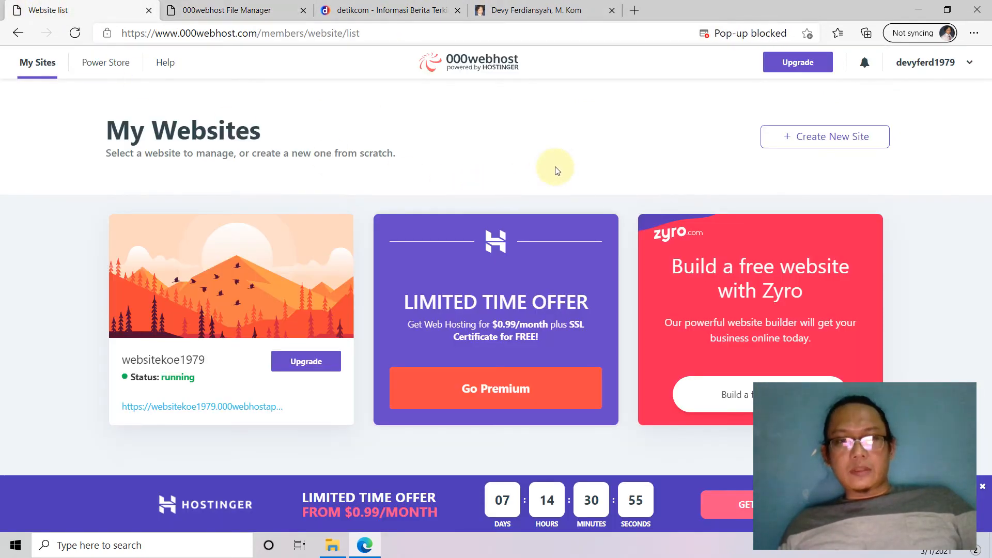
mouse_move(187, 377)
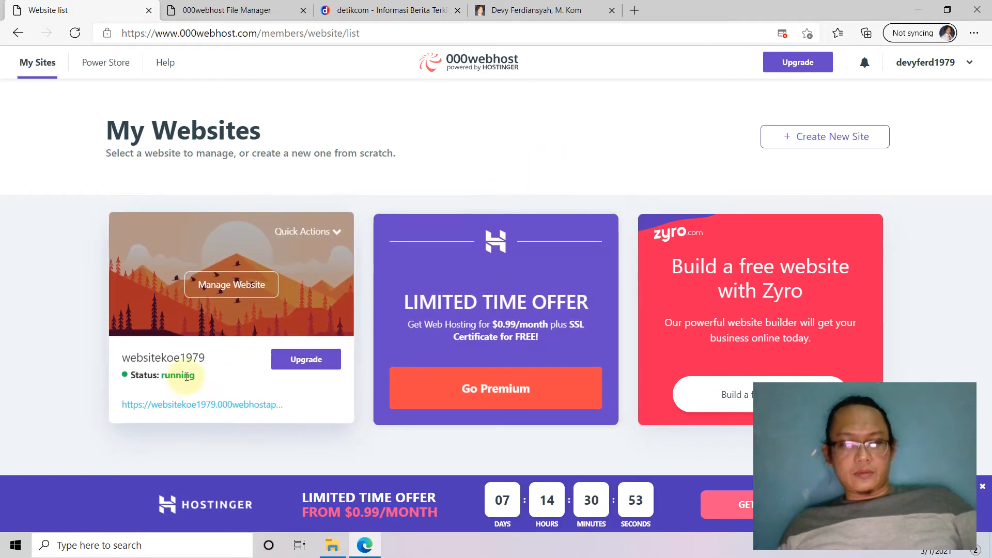
mouse_move(120, 357)
mouse_down()
mouse_move(193, 357)
mouse_move(117, 356)
mouse_up()
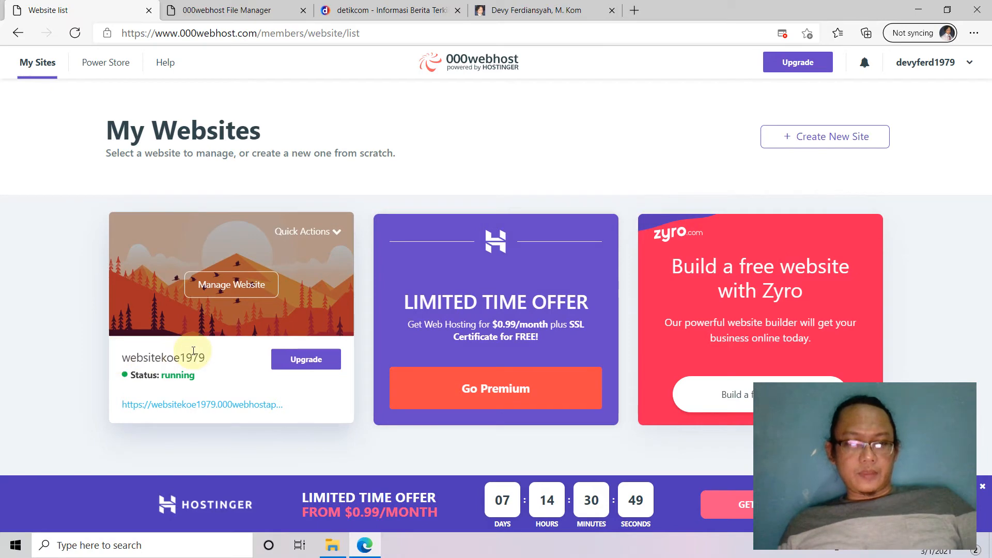
right_click(178, 408)
click(244, 225)
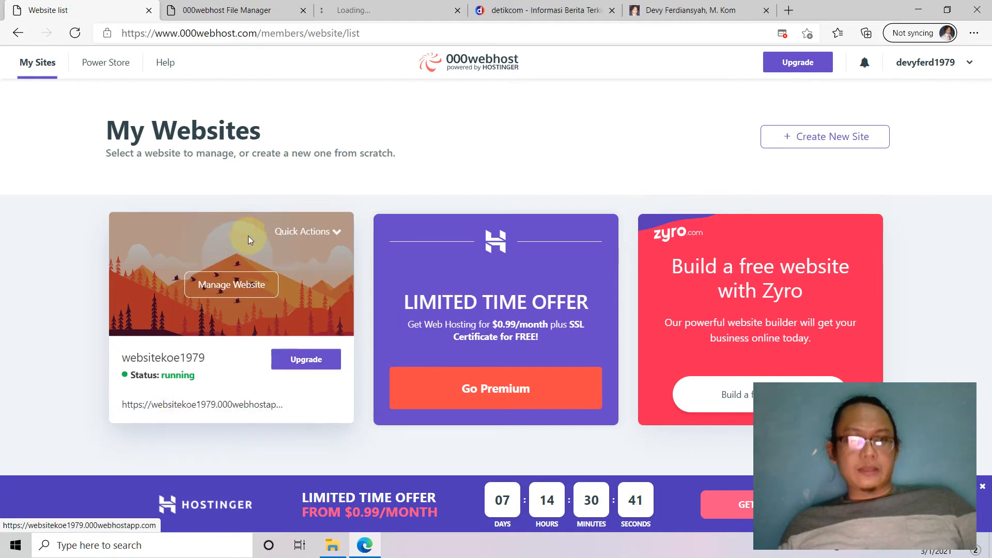
Inspect the live site's welcome page and its websitekoe1979.000webhostapp.com address.
click(393, 10)
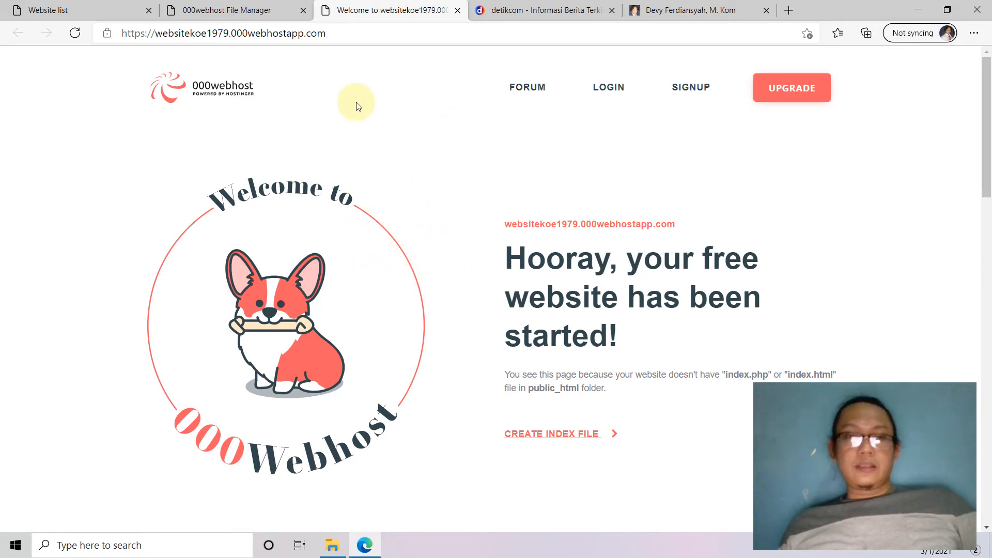
click(156, 36)
drag(156, 35, 208, 36)
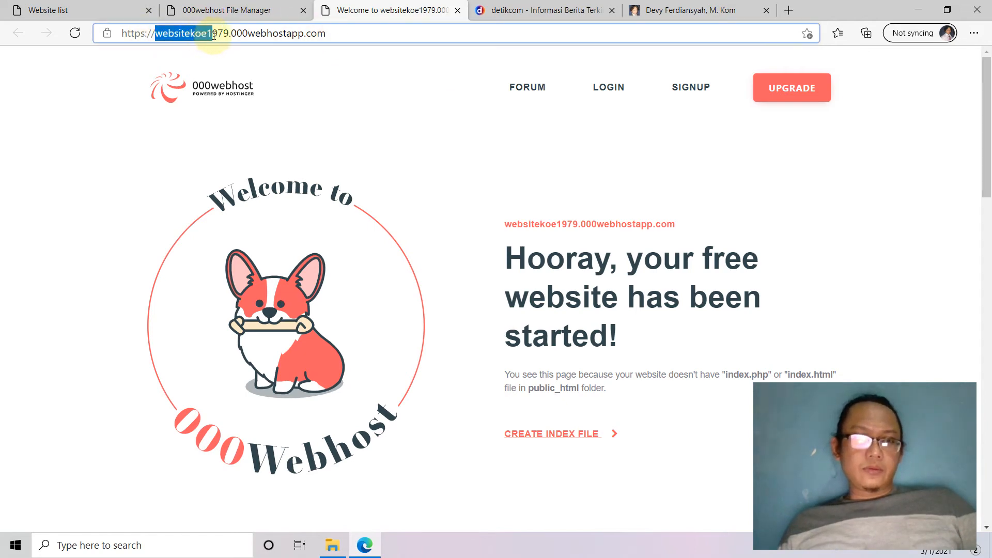
click(237, 35)
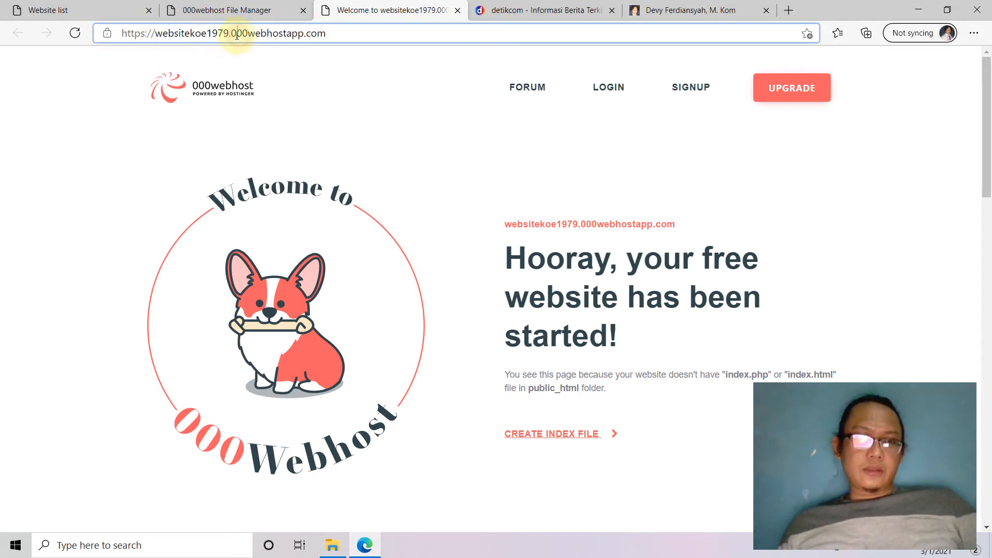
drag(231, 34, 337, 34)
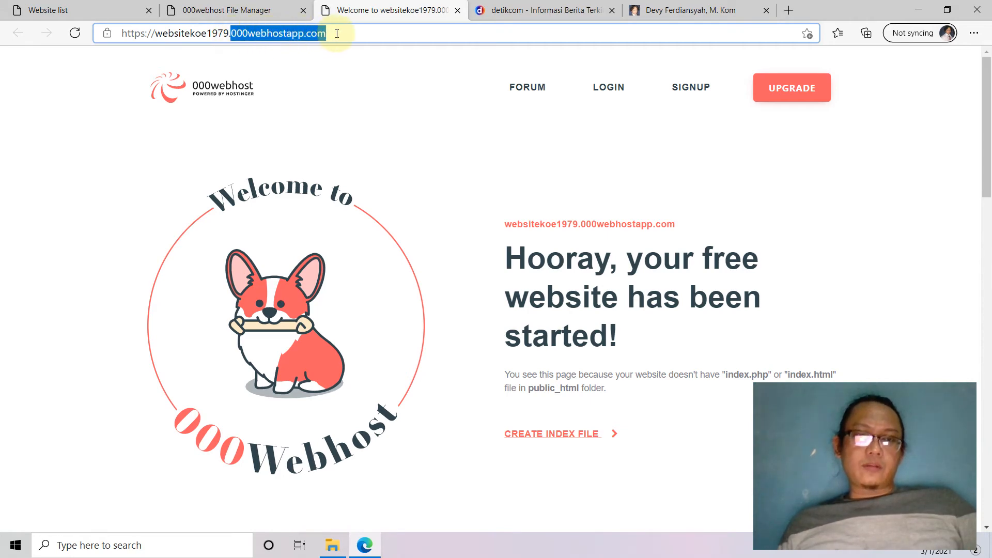
click(373, 33)
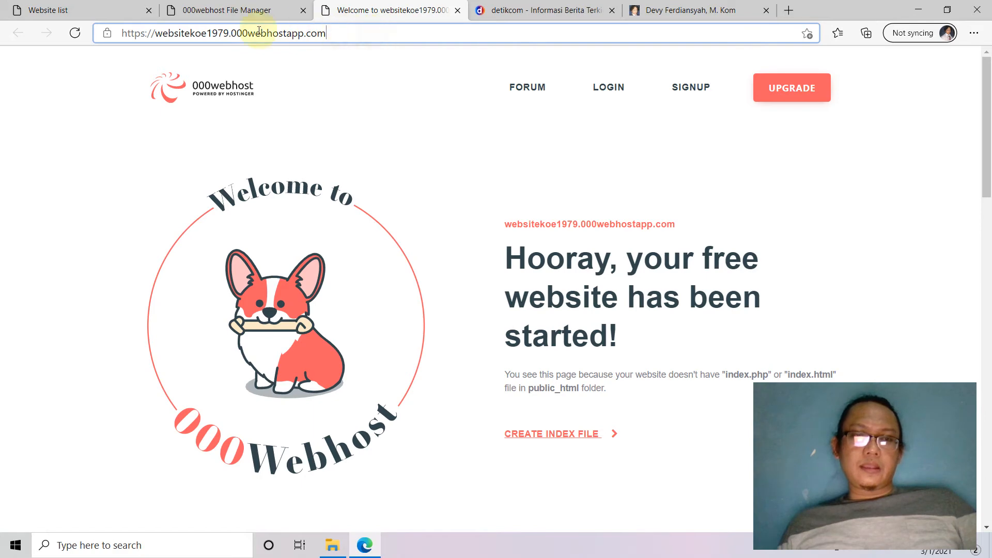
double_click(202, 34)
click(274, 78)
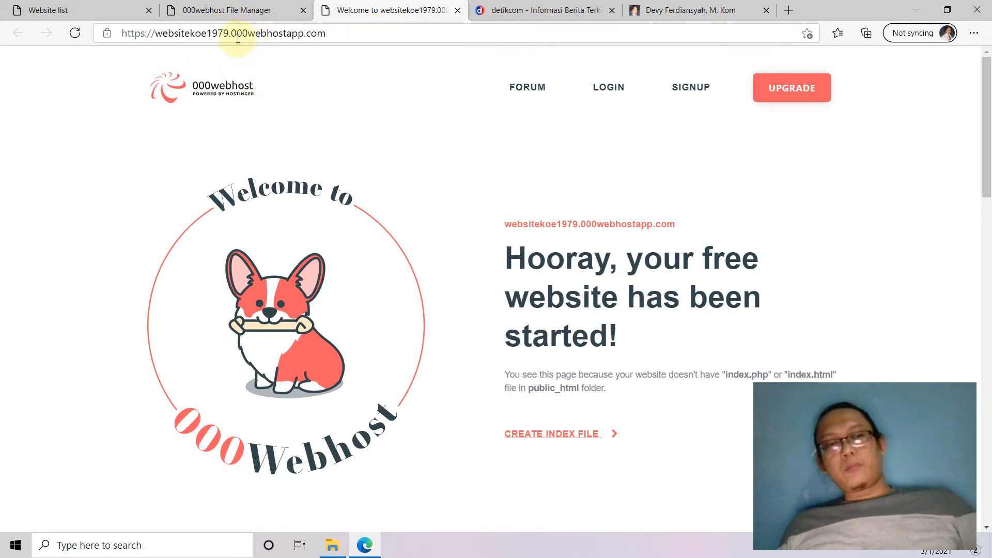
drag(234, 35, 307, 34)
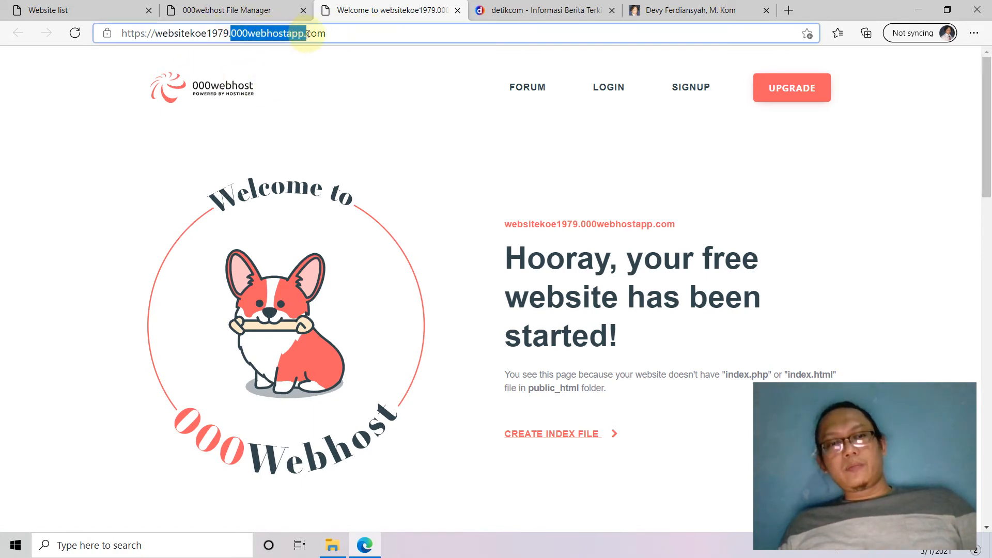
click(405, 202)
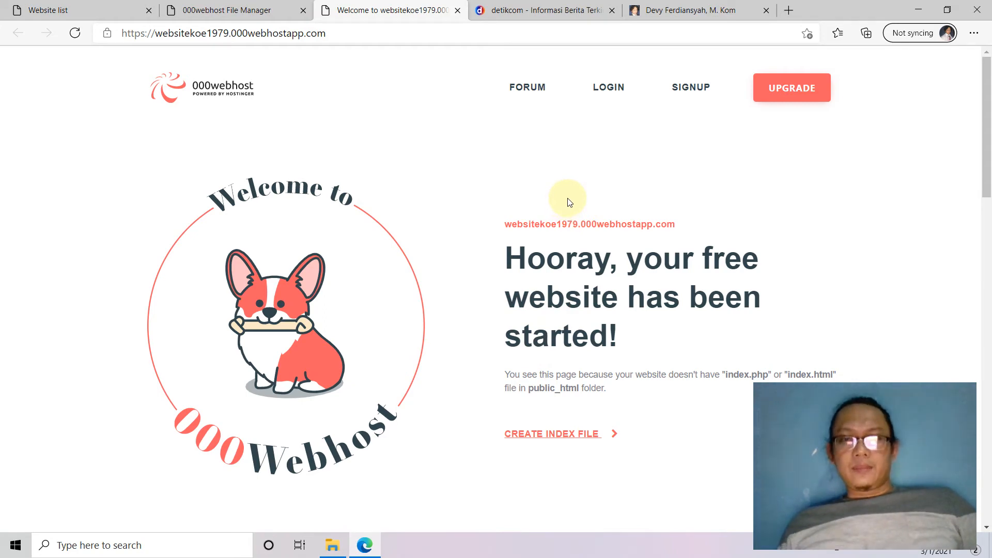
Compare the My Websites list with the live site's full address, ending on the websites list.
click(47, 7)
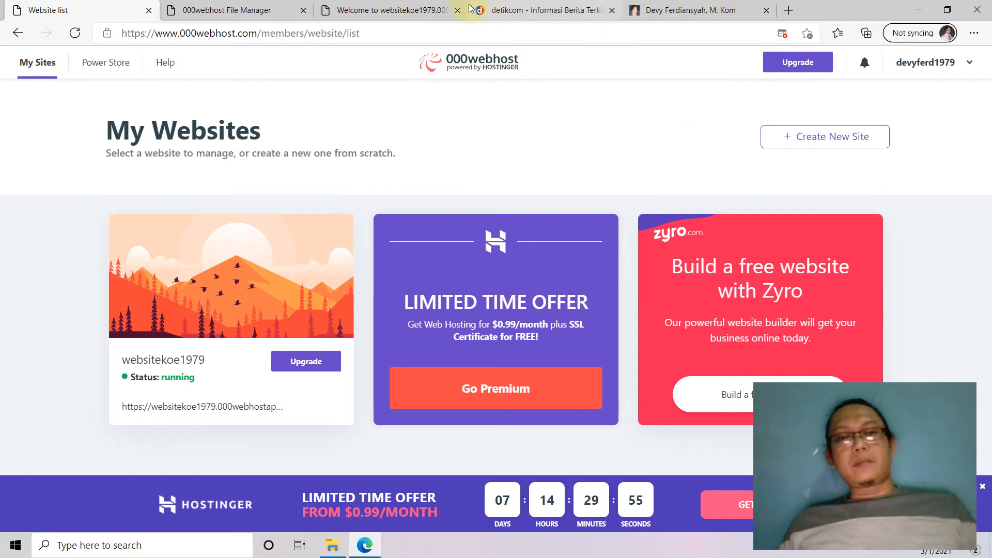
click(394, 11)
click(158, 34)
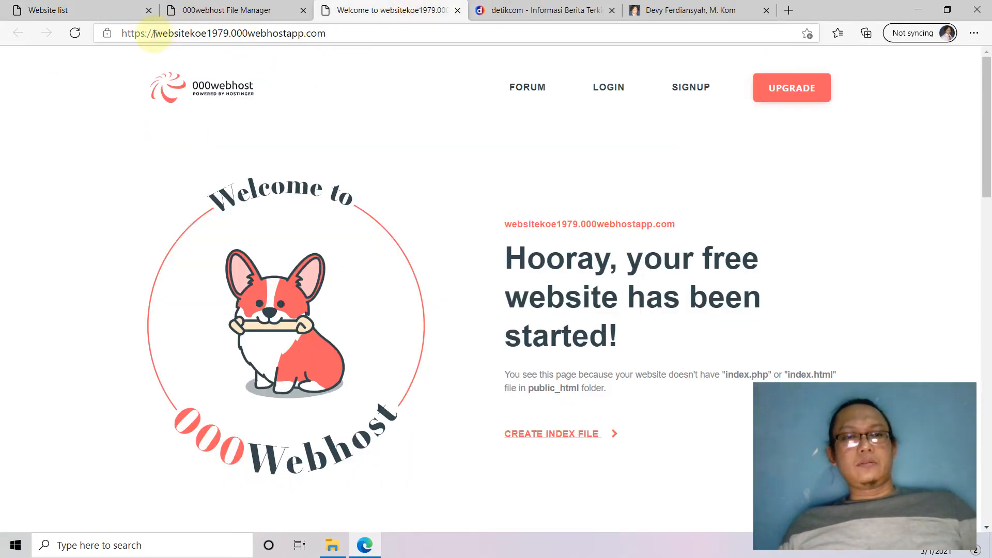
drag(155, 34, 343, 31)
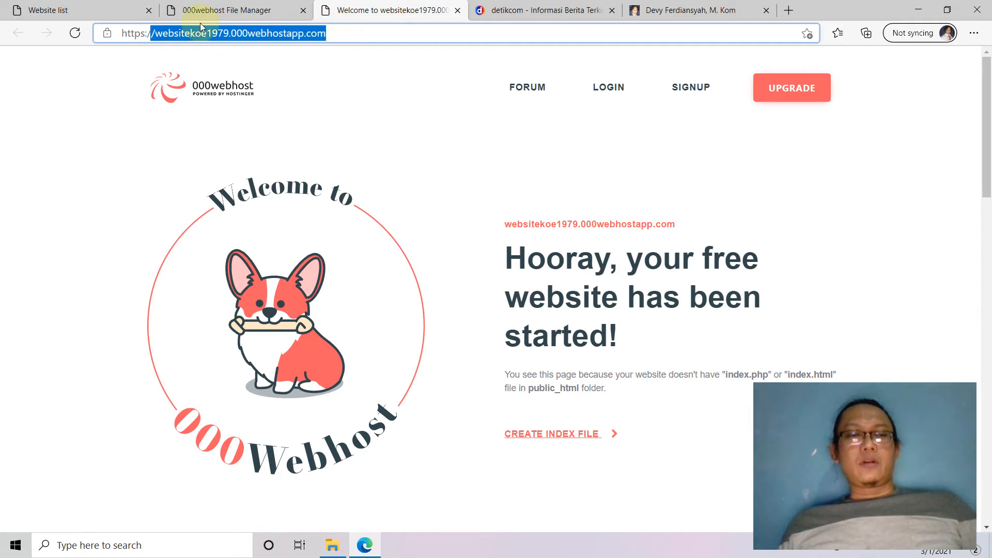
click(97, 9)
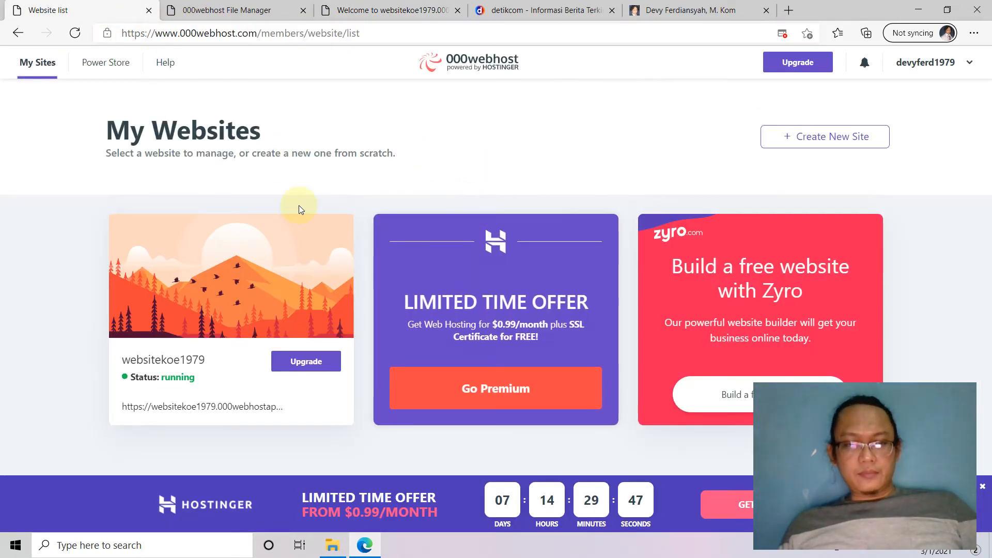
mouse_move(245, 293)
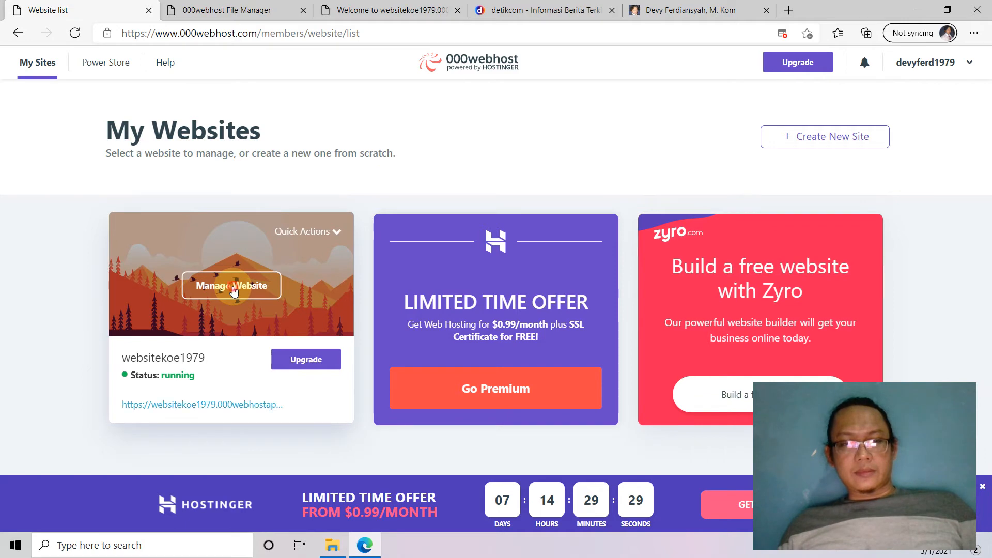
Open the websitekoe1979 Manage Website dashboard and browse its Tools and Settings menus.
click(233, 287)
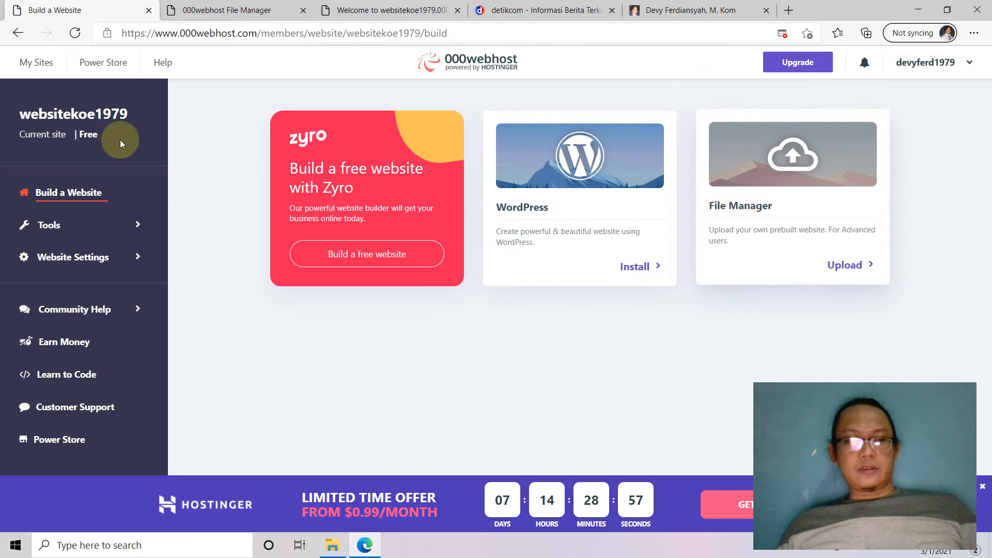
click(138, 227)
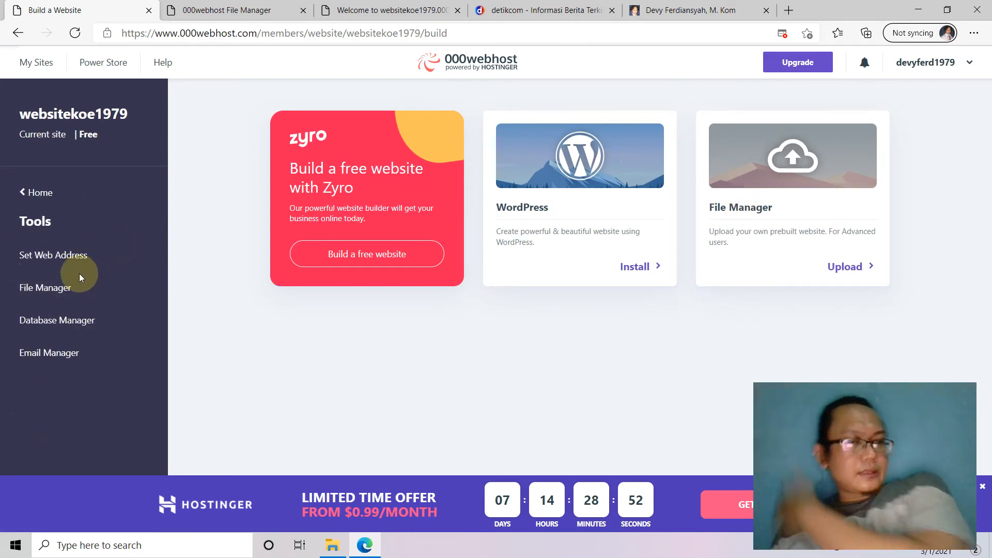
click(67, 288)
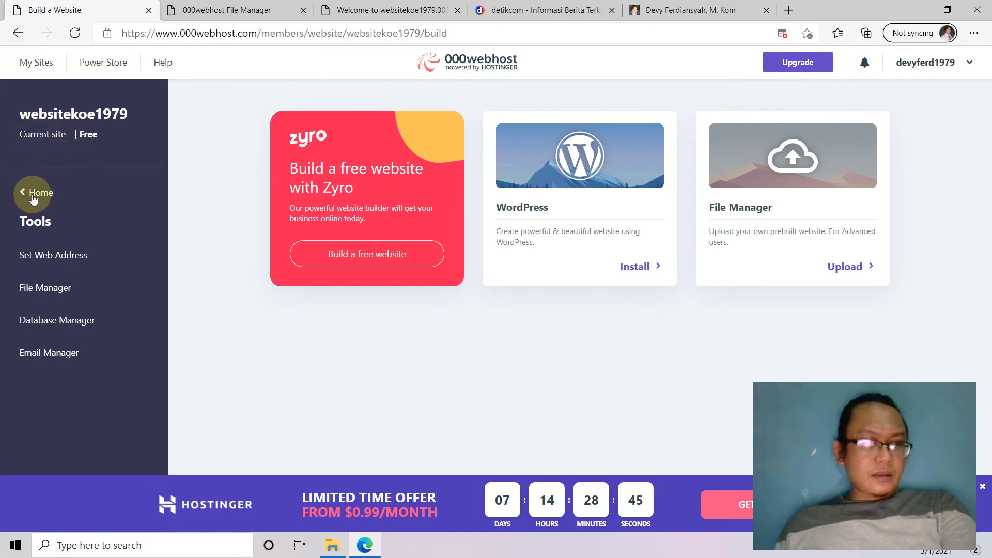
click(23, 192)
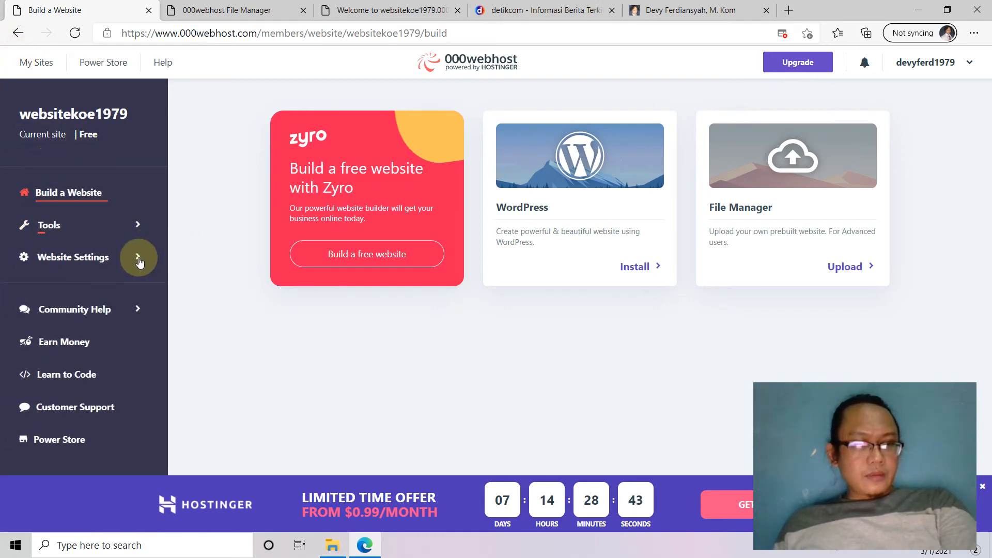
click(139, 256)
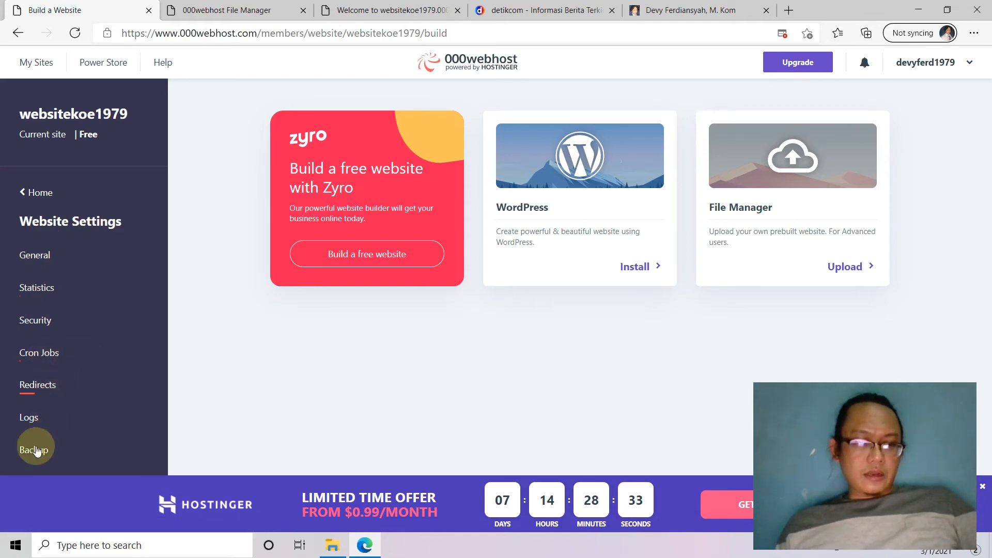
click(29, 192)
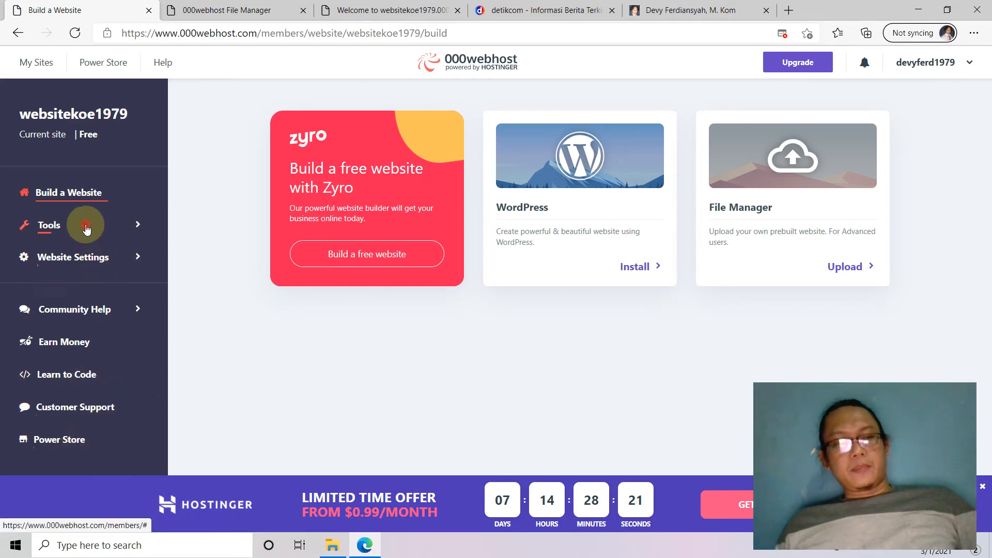
Open File Manager from the site's Tools menu.
click(52, 225)
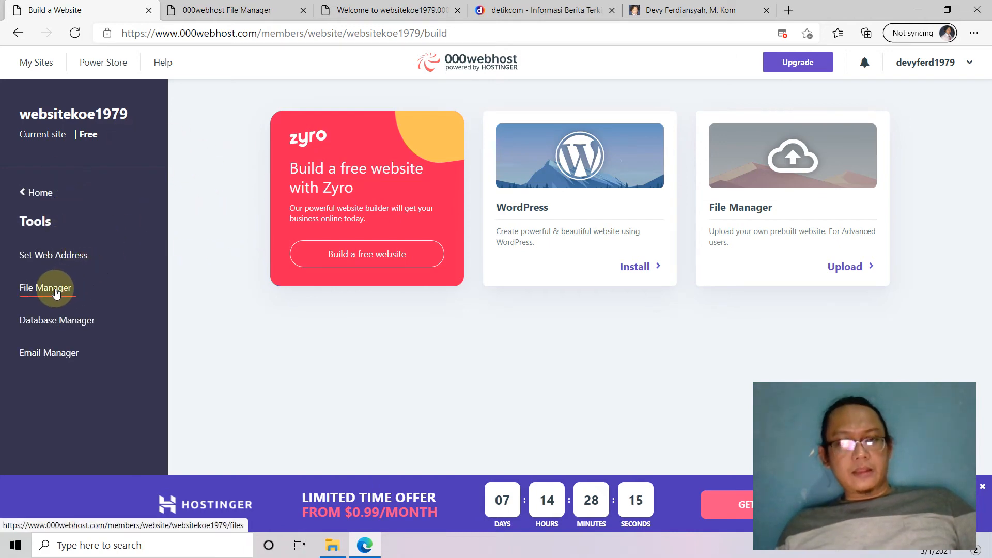
click(27, 191)
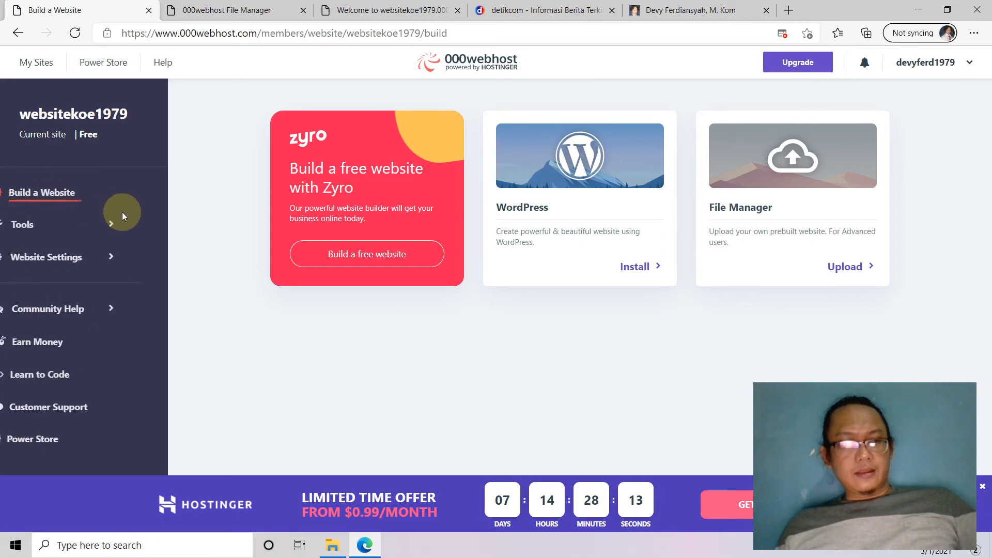
click(56, 230)
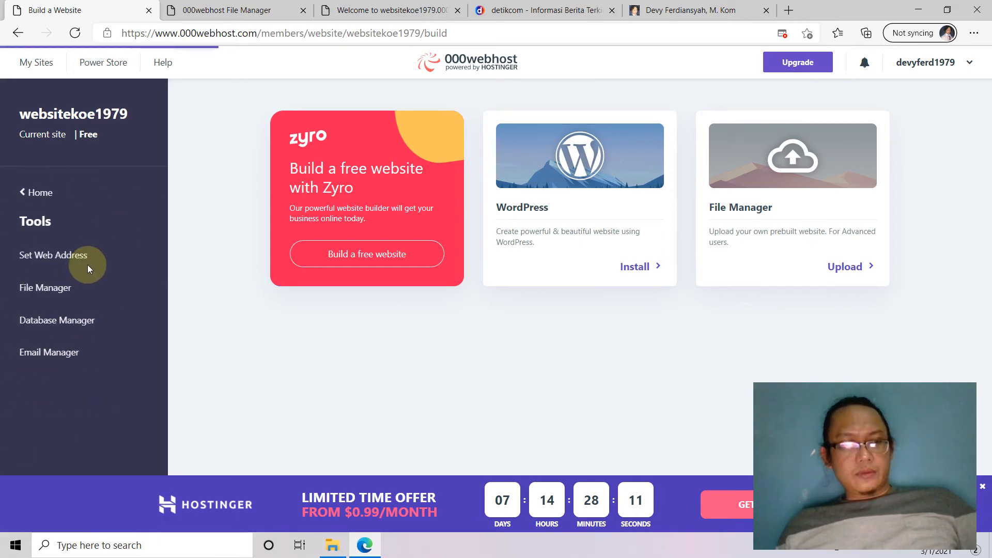
click(65, 287)
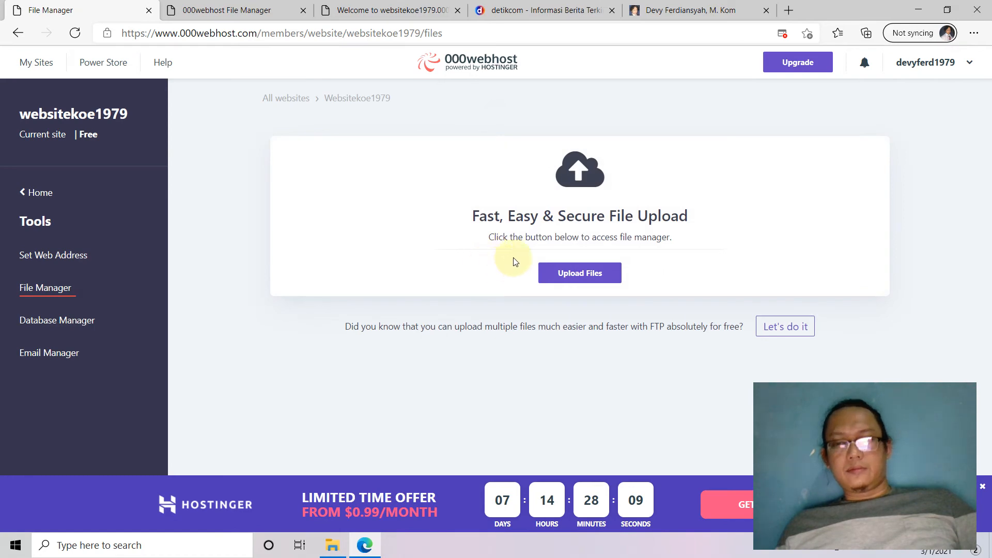
Launch the file manager via Upload Files, close its duplicate tab, and open public_html.
click(591, 277)
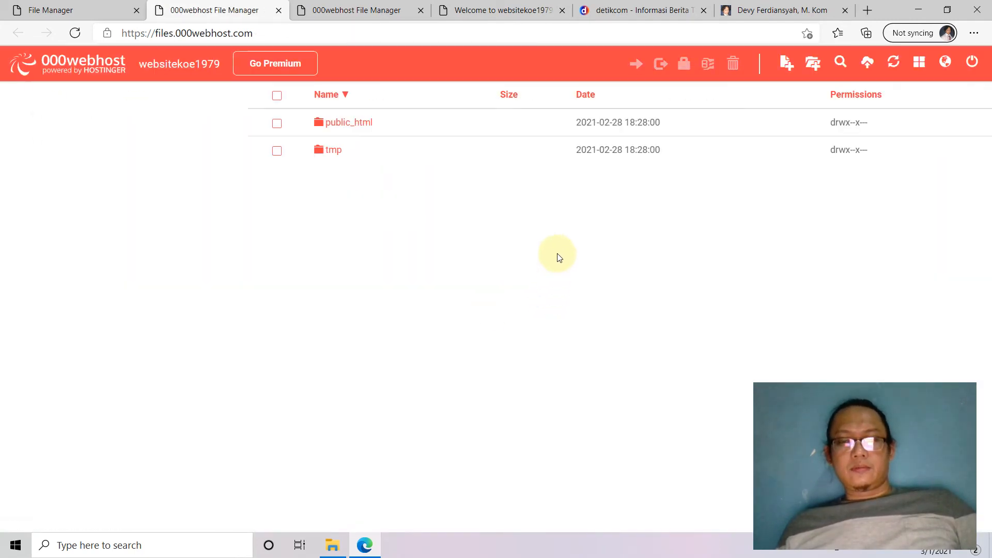
click(376, 13)
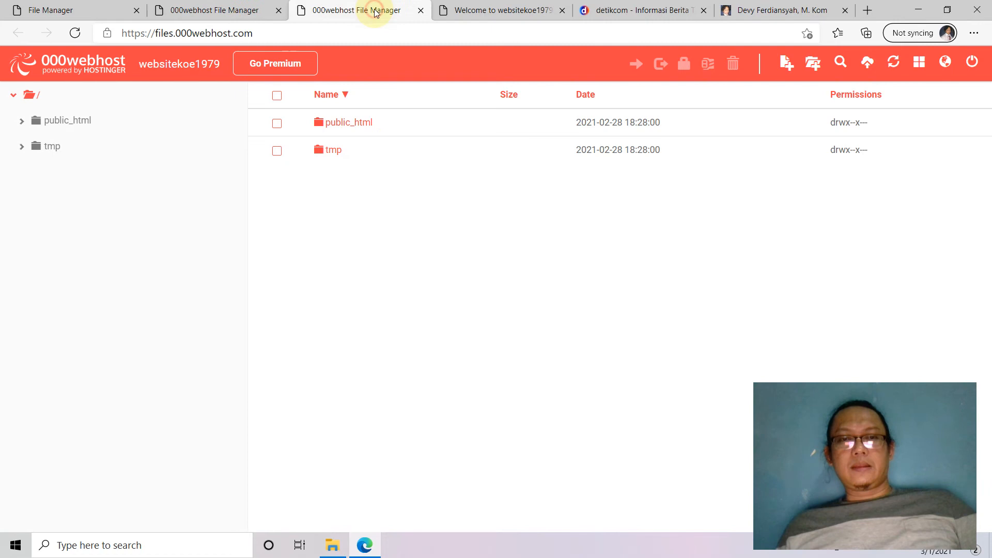
click(417, 11)
click(253, 16)
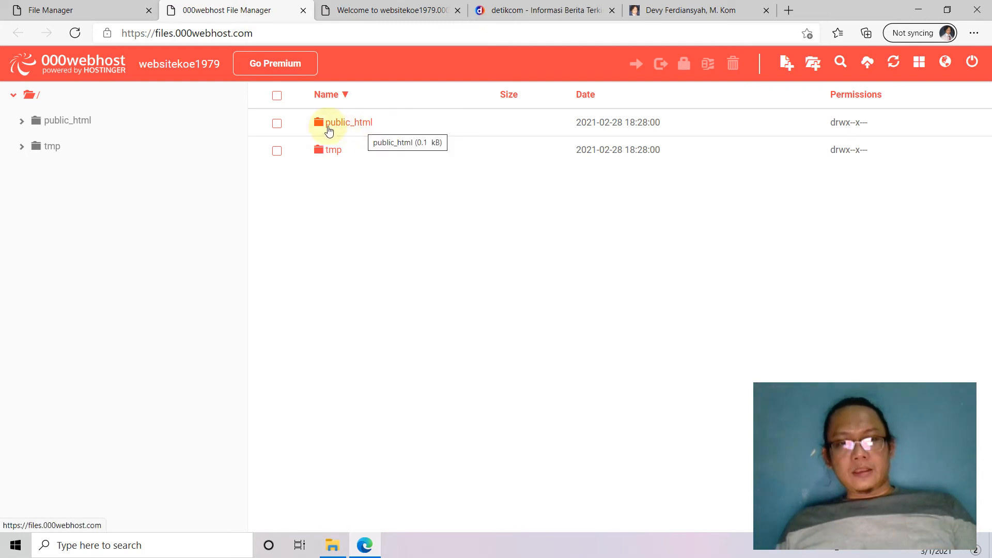
click(344, 129)
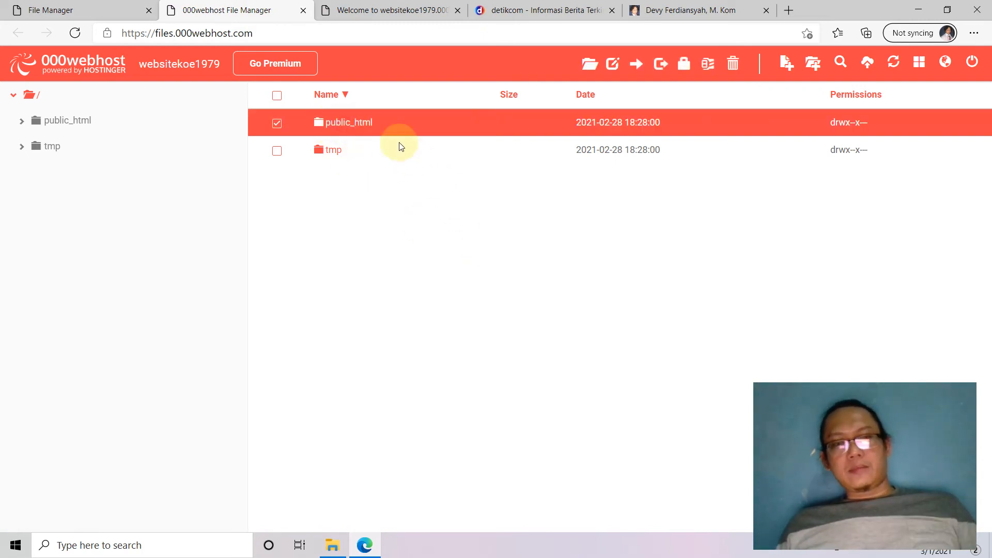
double_click(367, 129)
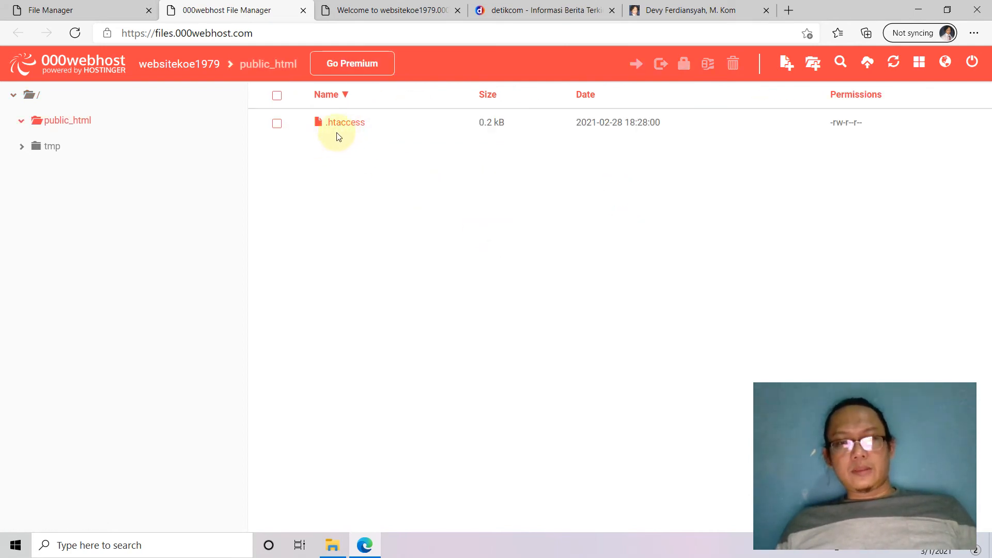
Search Windows for 'dream' and launch Adobe Dreamweaver CS6.
click(158, 549)
text(dre)
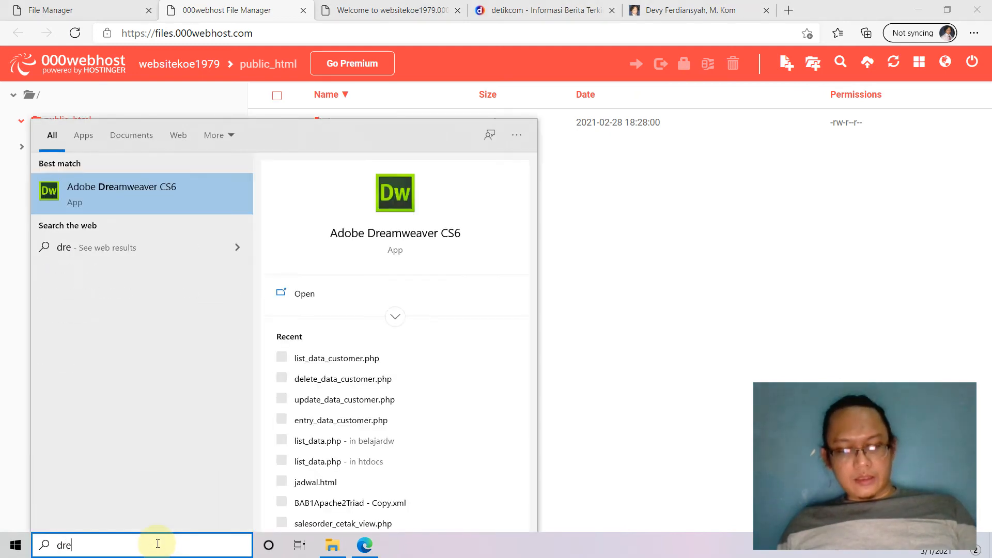
text(am)
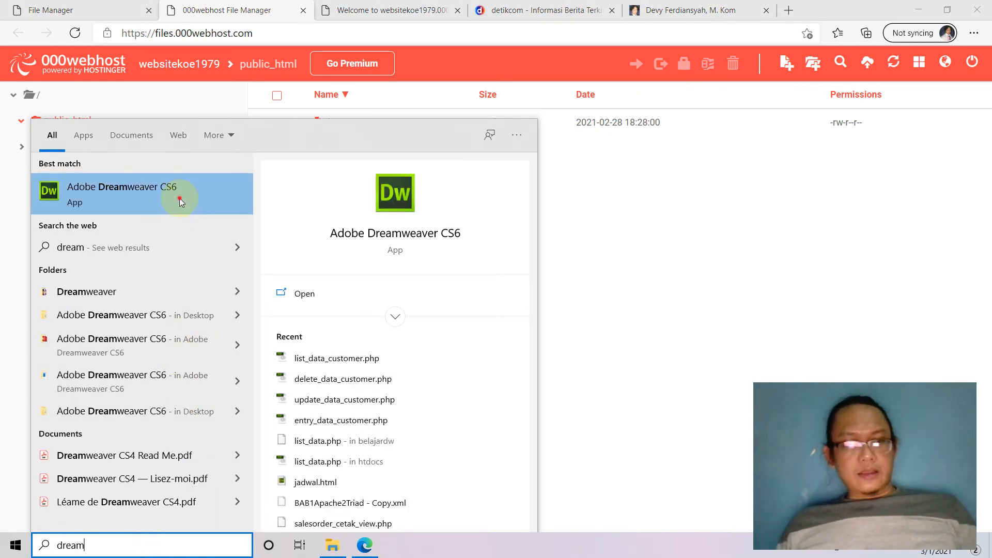
click(178, 199)
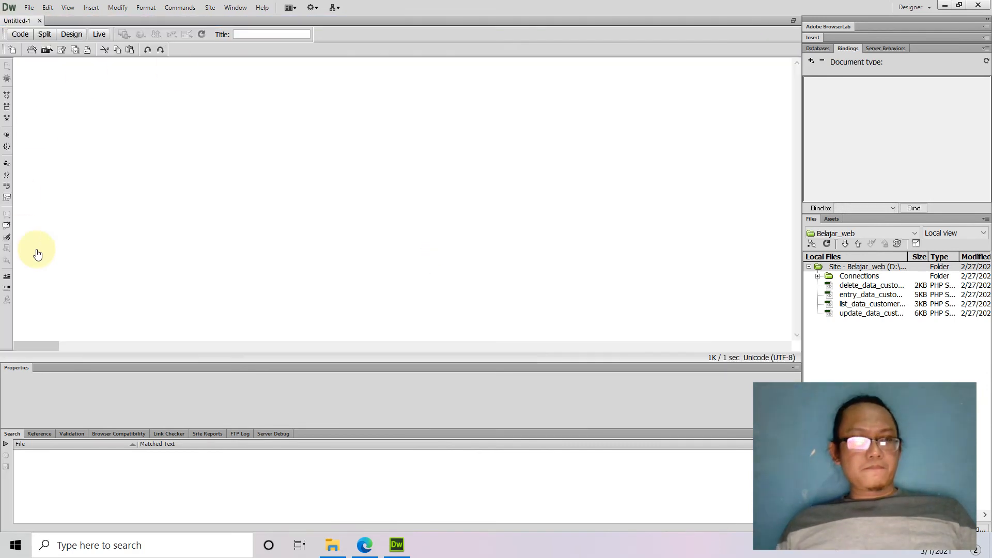
Type 'Selamat Datang Di Website Koe' on the new page in Design view.
click(72, 35)
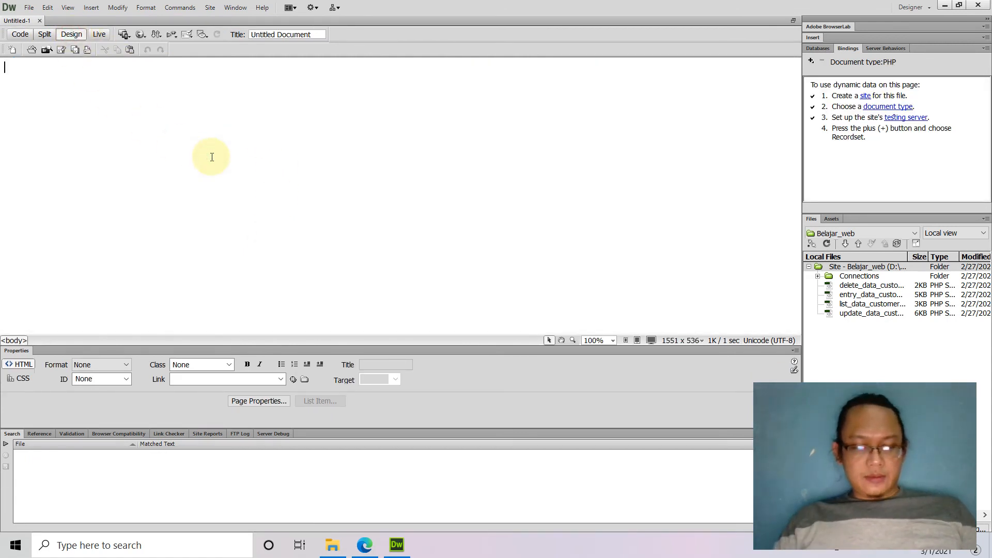
text(Selamat Dat)
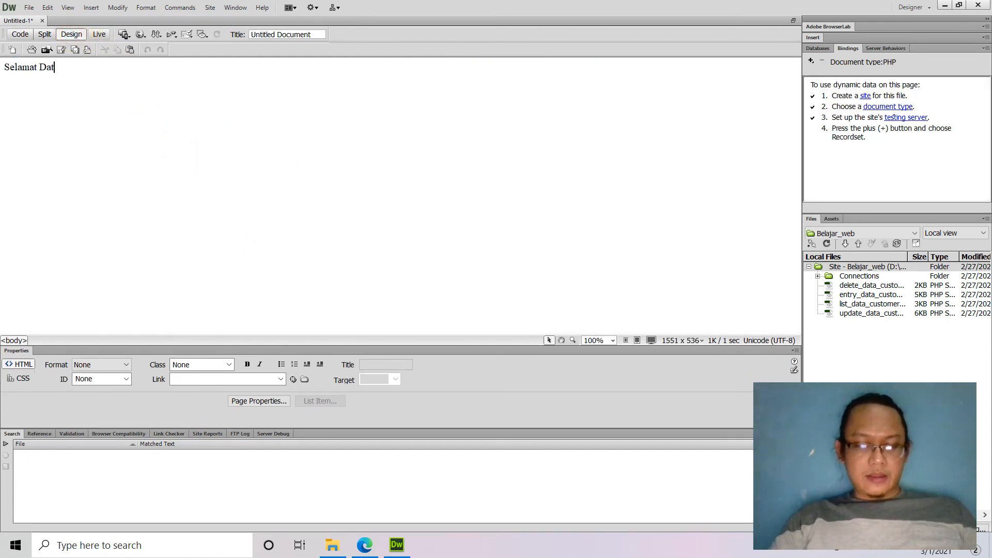
text(ang Di)
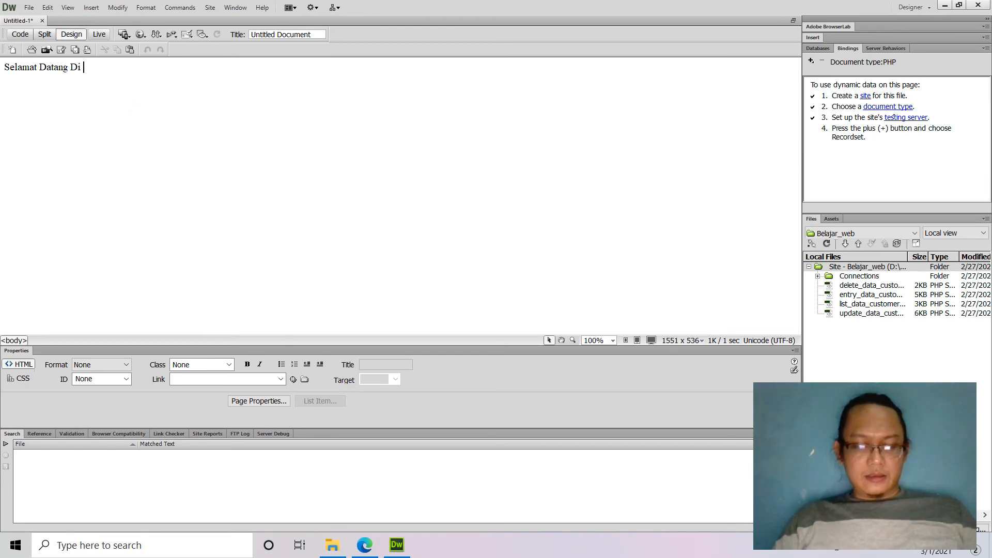
click(212, 157)
text(We)
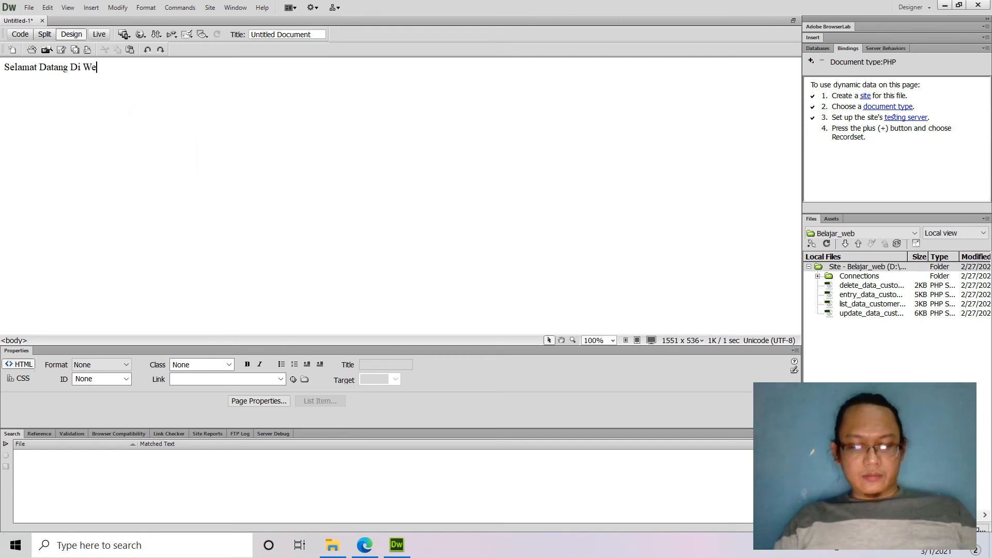
text(bsite)
click(210, 155)
text(K)
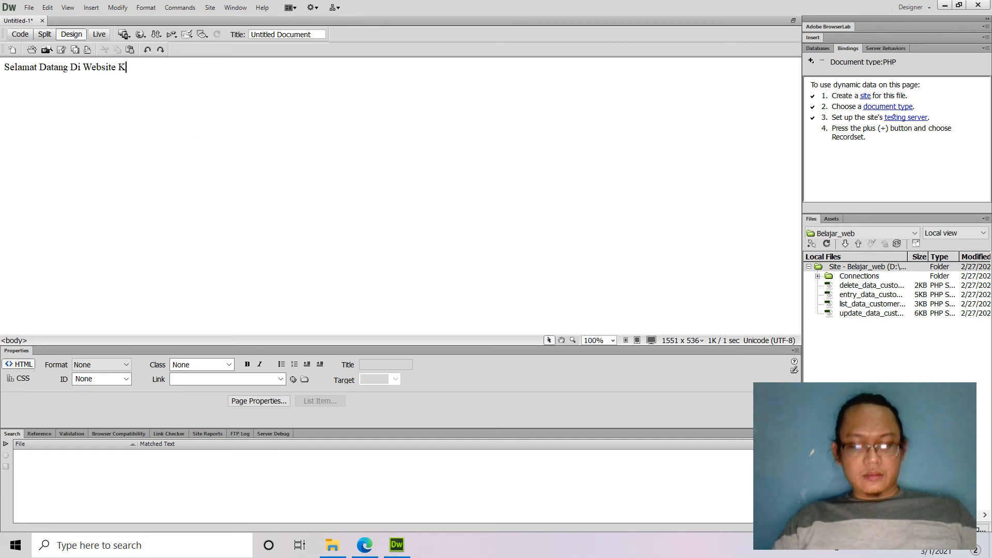
text(oe)
Format the line as Heading 1 and bring up the Save As dialog.
drag(162, 70, 2, 74)
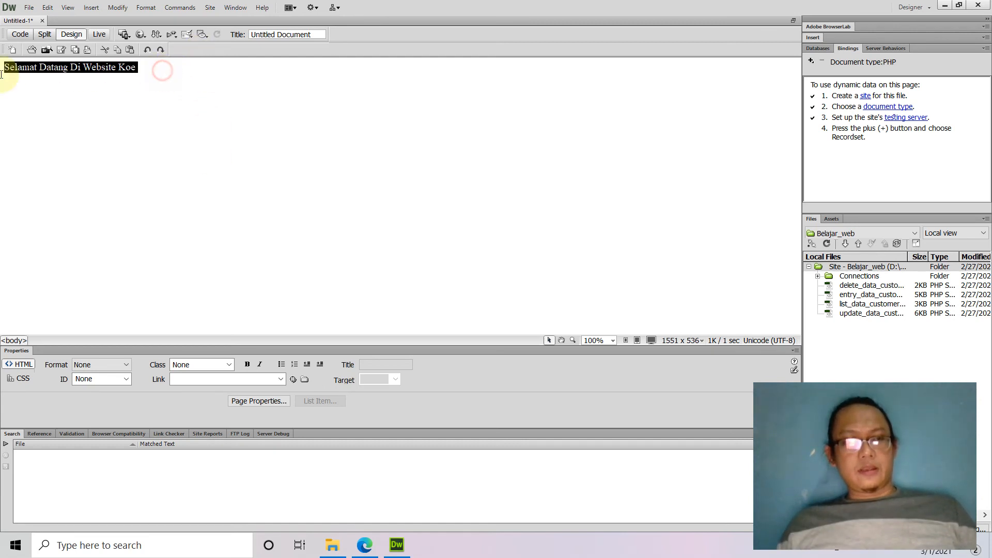
click(104, 360)
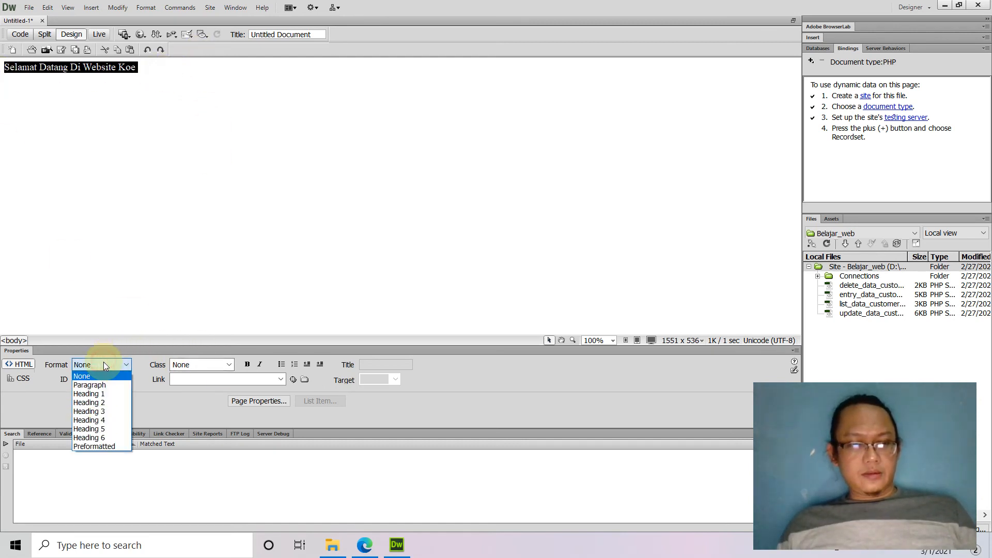
click(103, 395)
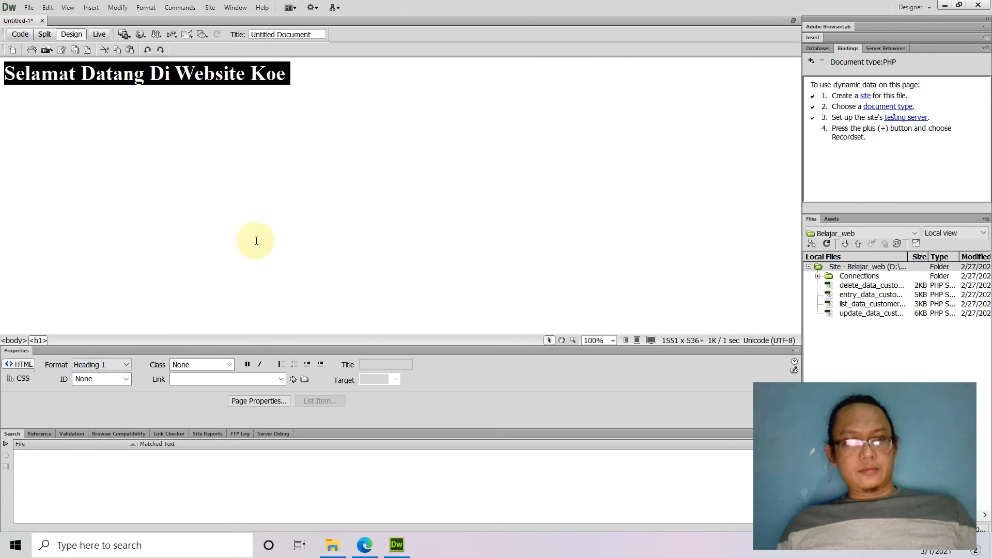
click(257, 203)
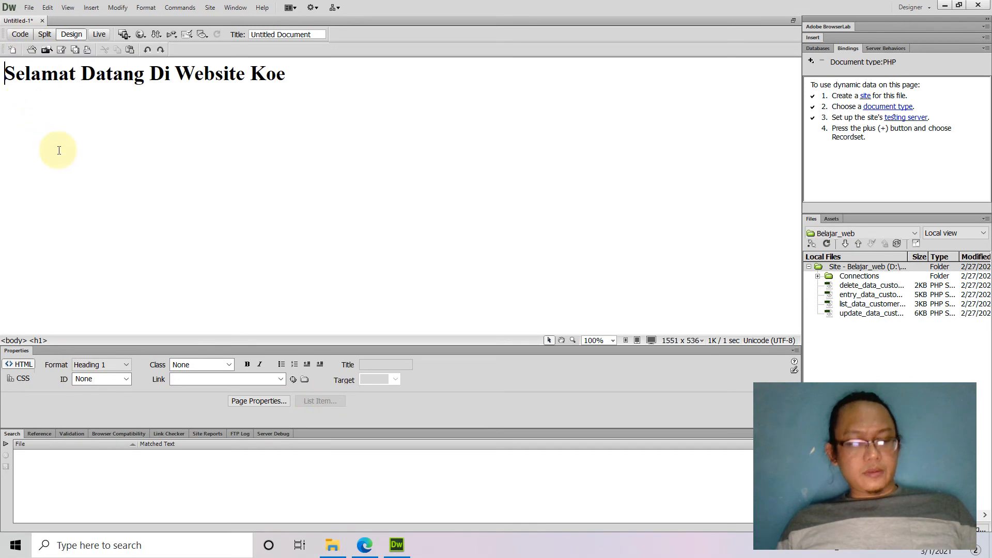
key(ctrl+s)
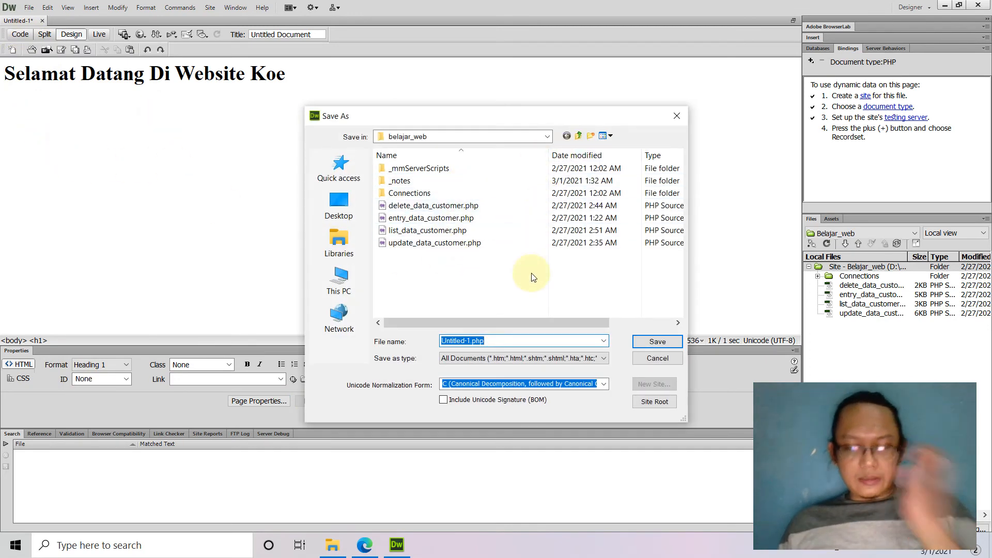
Save the page as index.php in belajar_web and return to the Edge browser.
text(index)
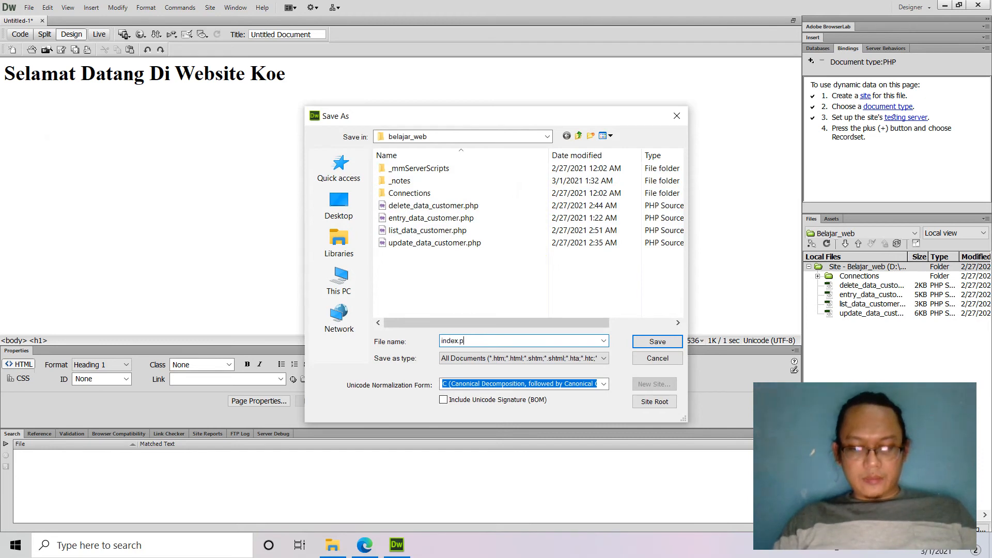
click(655, 341)
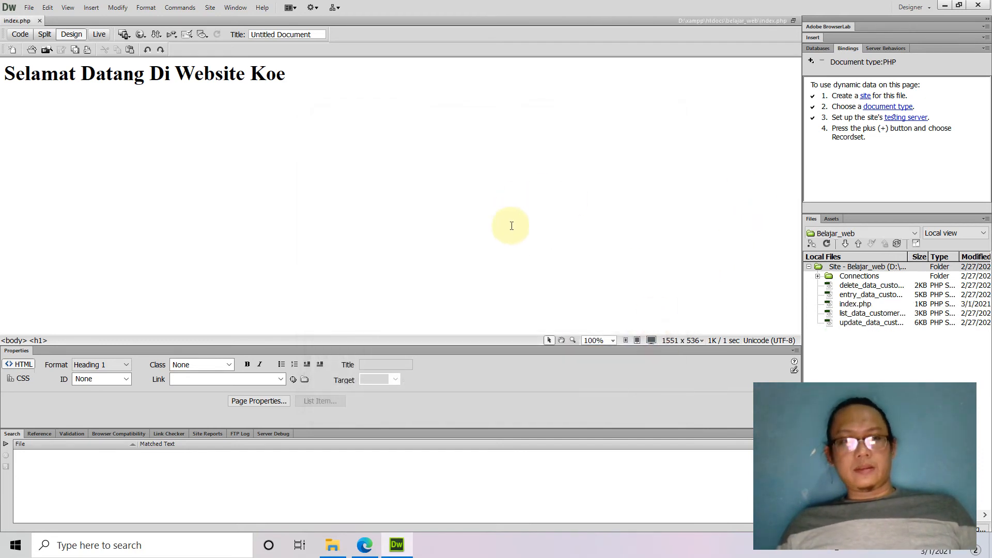
click(364, 545)
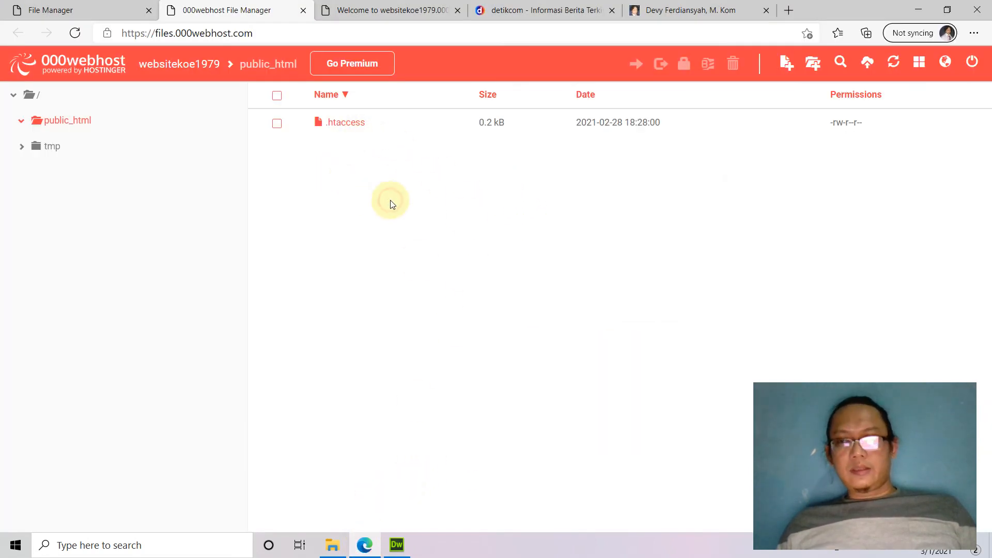
Check the websitekoe1979 subdomain in the live site's welcome page address.
click(335, 12)
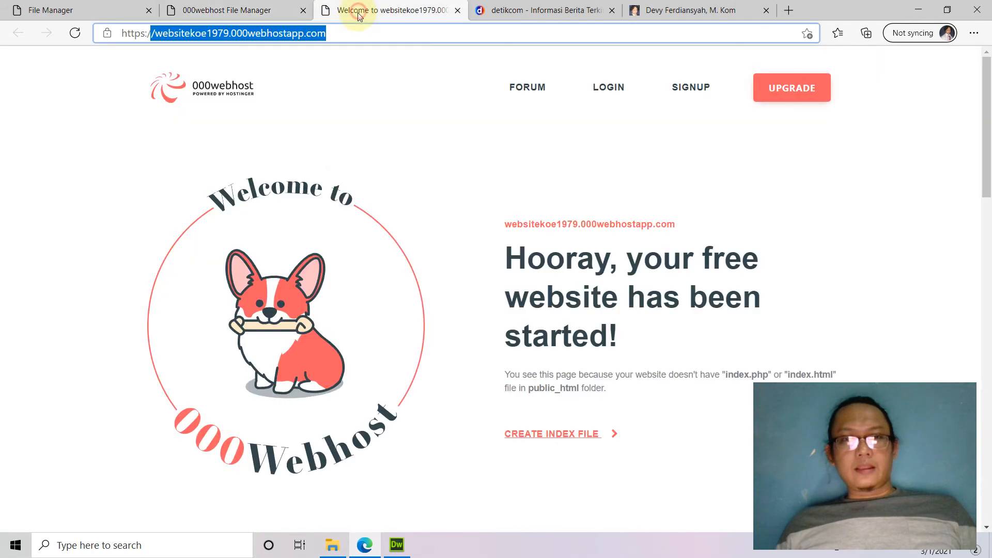
click(344, 36)
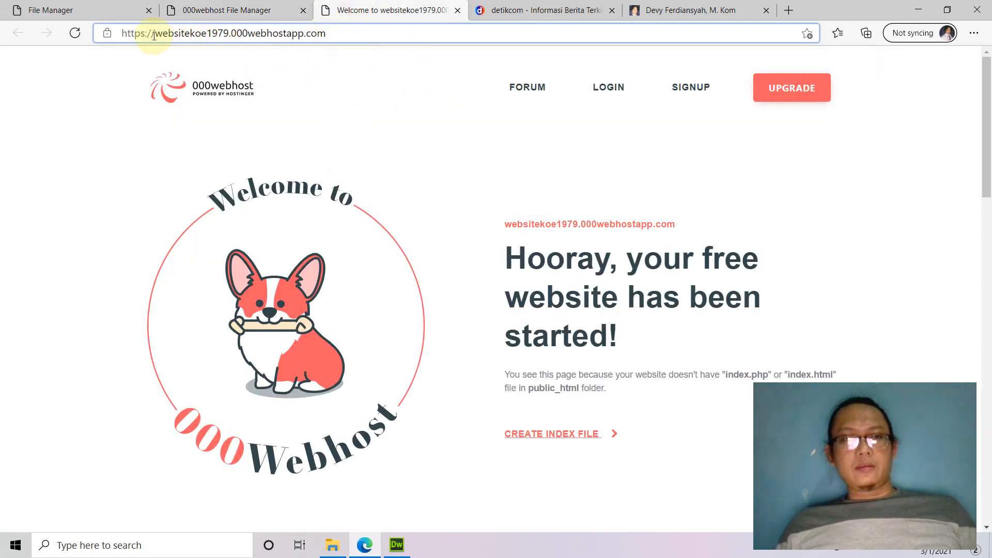
drag(176, 35, 230, 35)
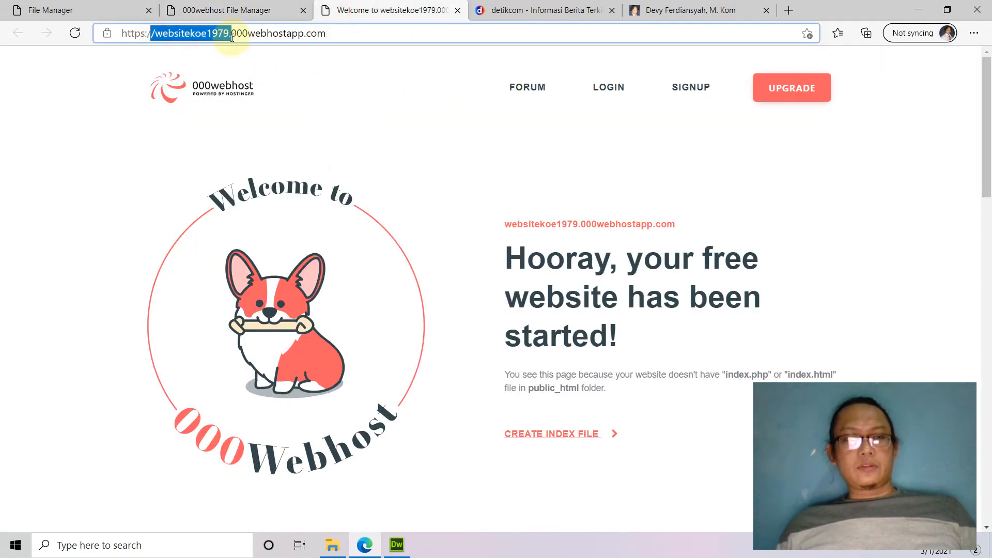
click(333, 34)
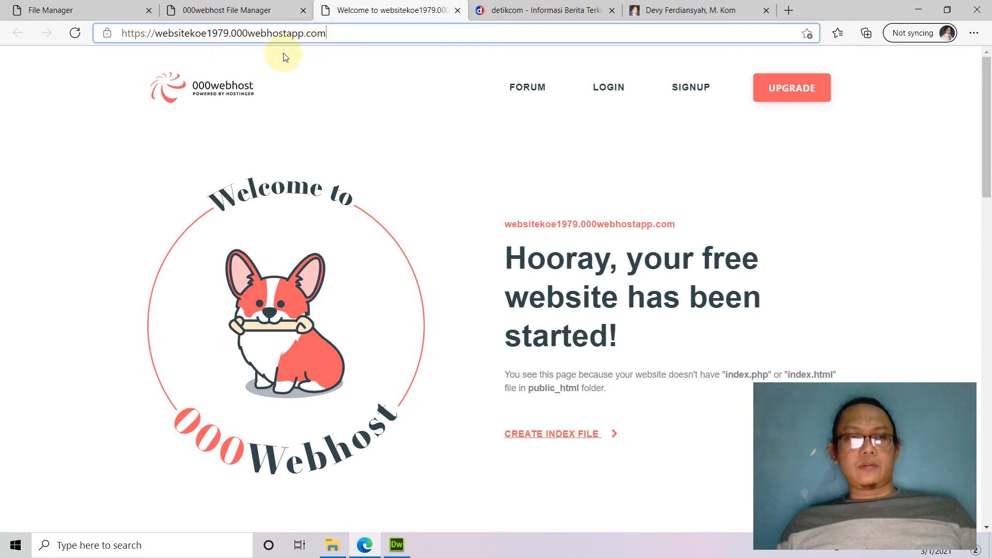
Glance at Dreamweaver, then select the address in Edge's detikcom tab.
click(397, 544)
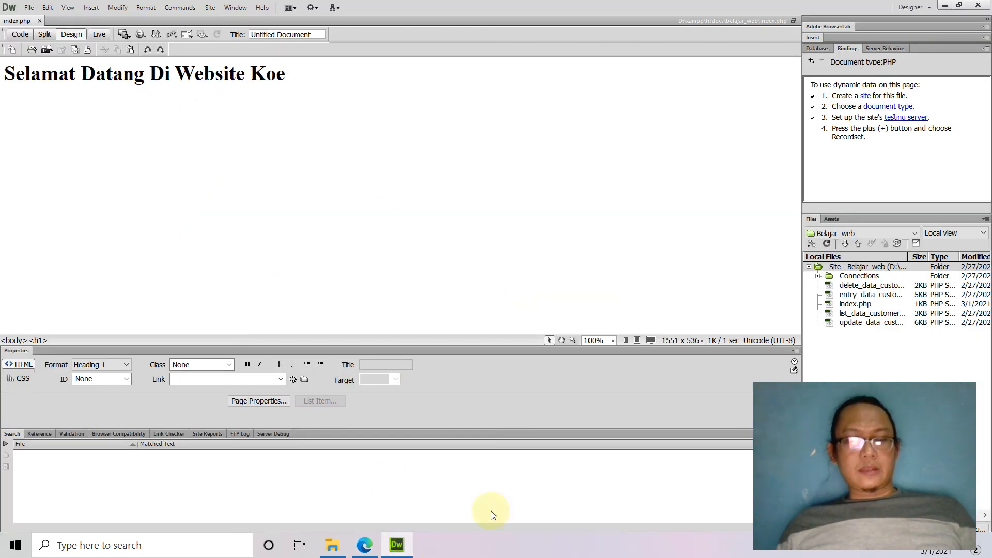
click(365, 543)
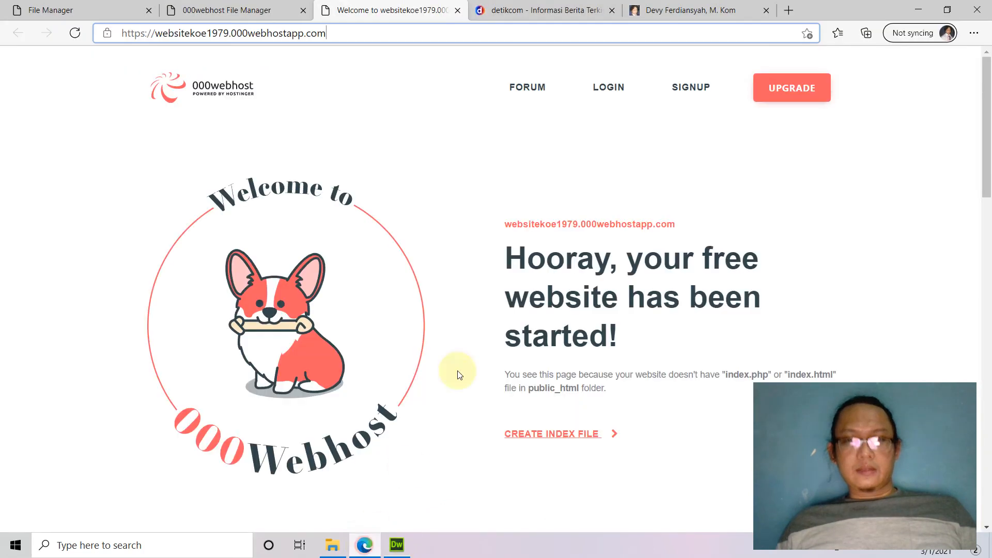
click(516, 12)
click(497, 33)
Load localhost/belajar_web/index.php in place of the detikcom page.
text(loc)
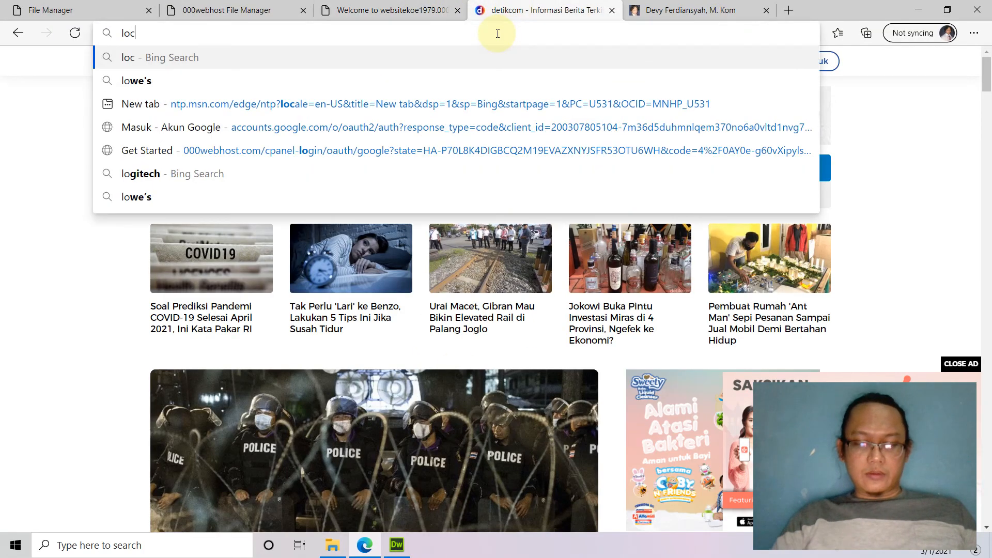
text(alhost)
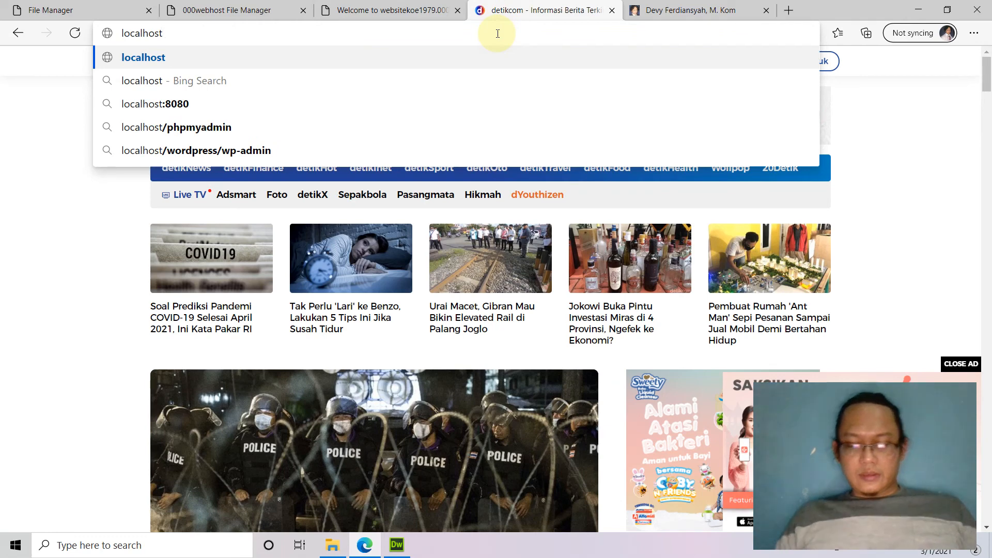
text(/)
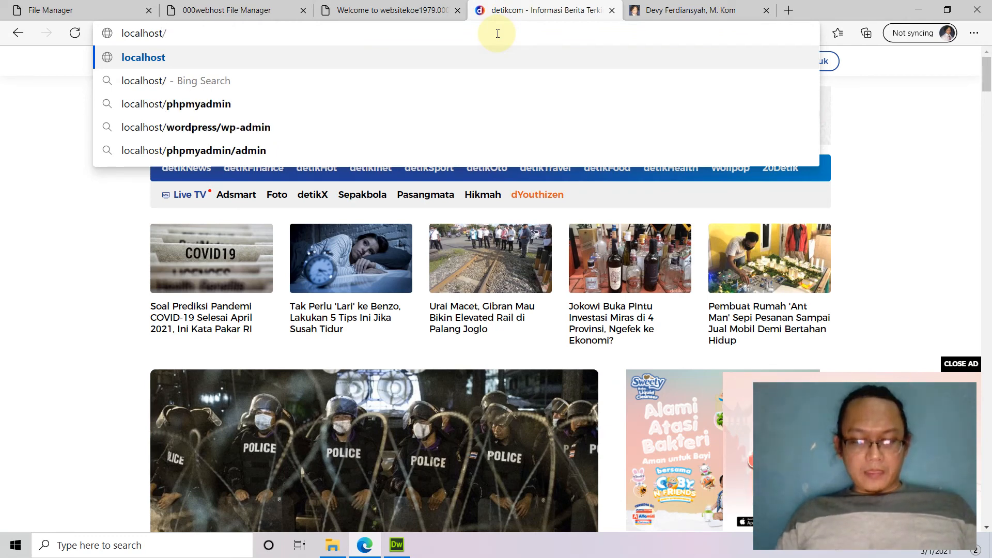
text(belajar)
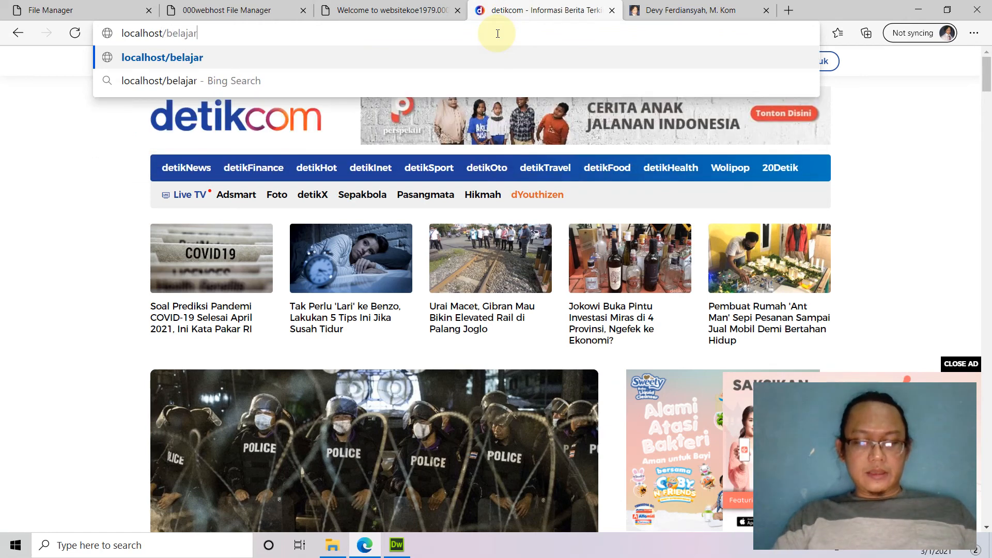
text(_web/i)
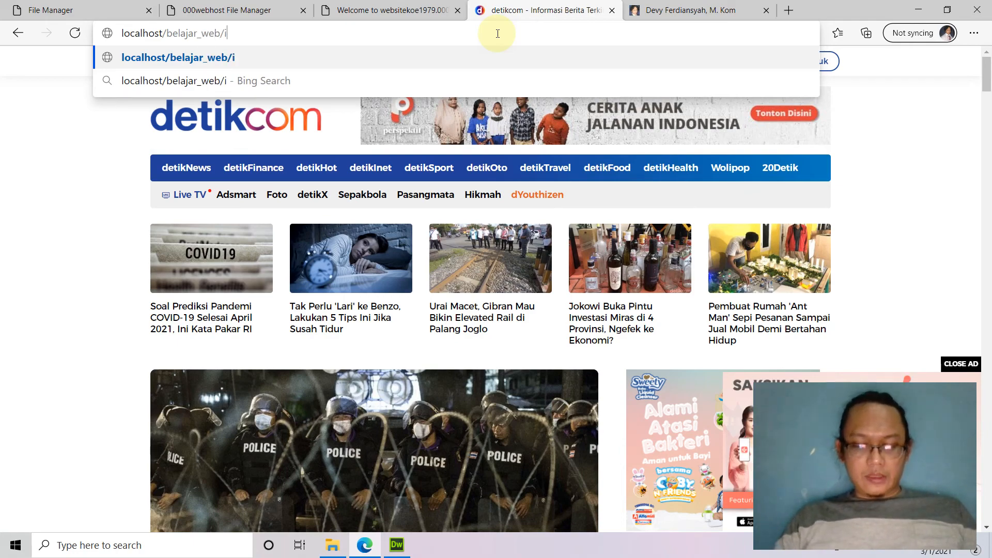
text(ndex.php)
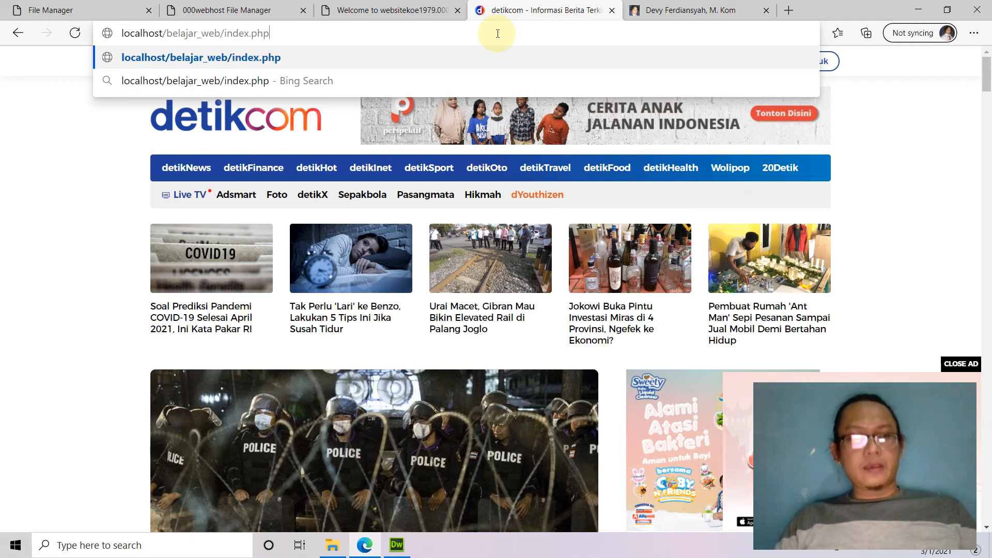
key(Return)
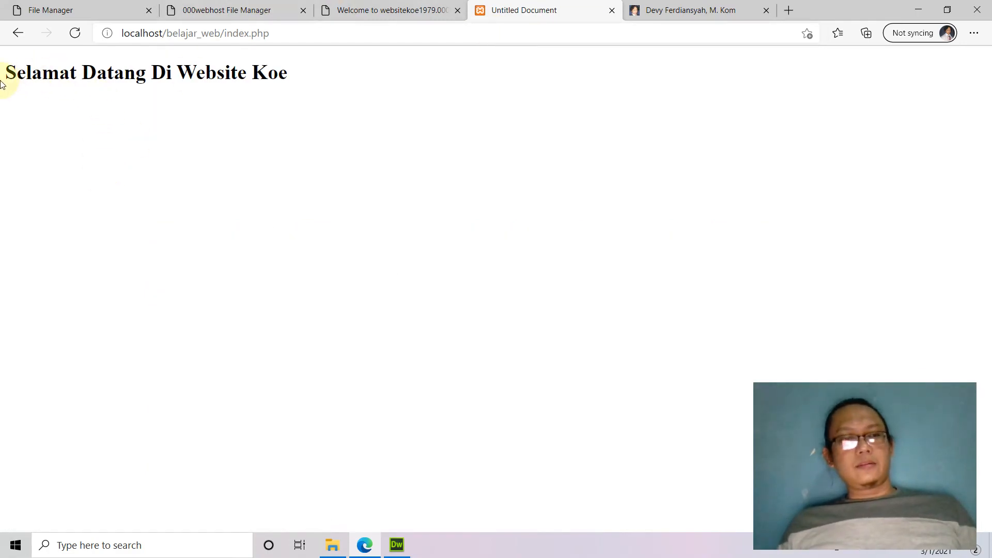
Compare the local heading with the live site's websitekoe1979.000webhostapp address.
drag(6, 73, 306, 82)
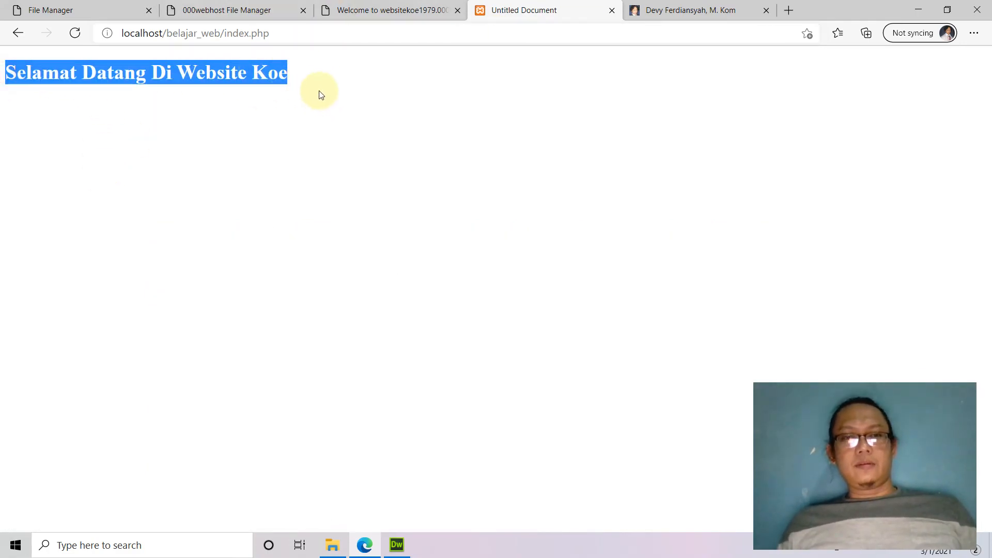
click(395, 10)
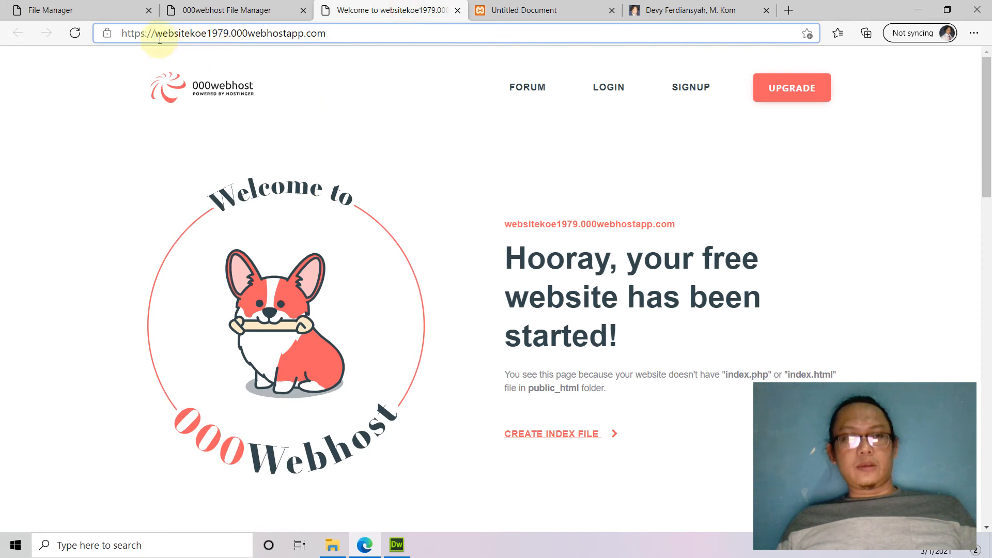
drag(158, 34, 221, 35)
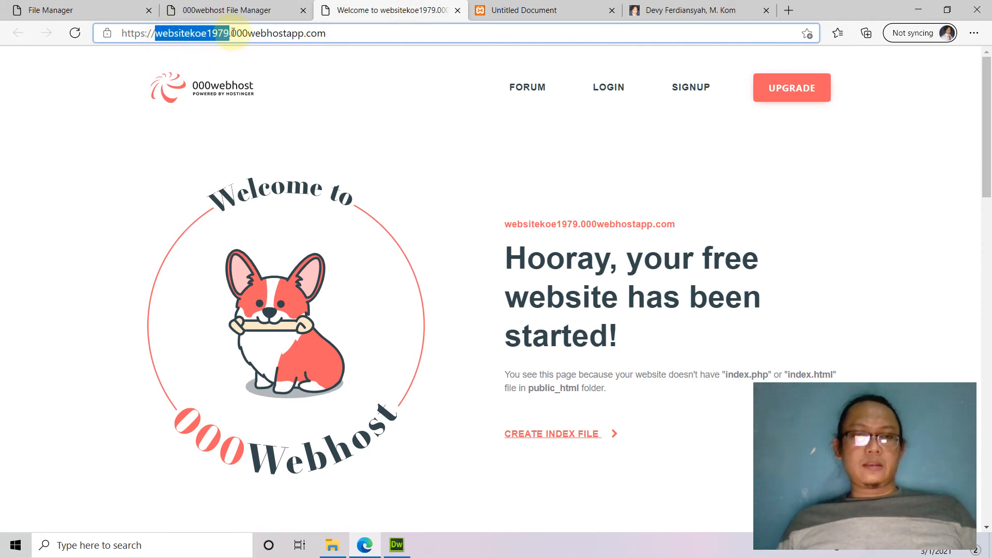
drag(231, 33, 297, 34)
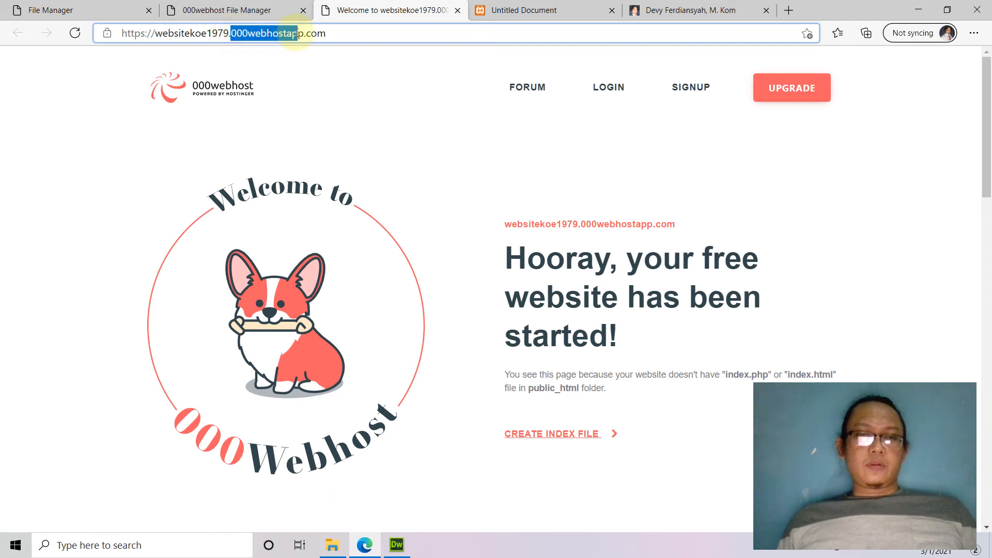
click(508, 10)
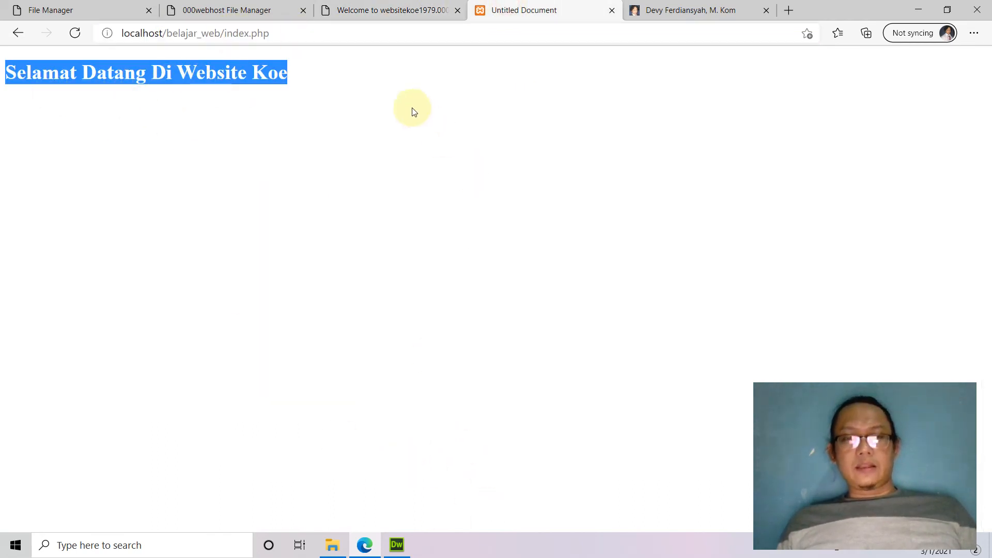
Check Dreamweaver, then return to the 000webhost File Manager tab.
click(364, 545)
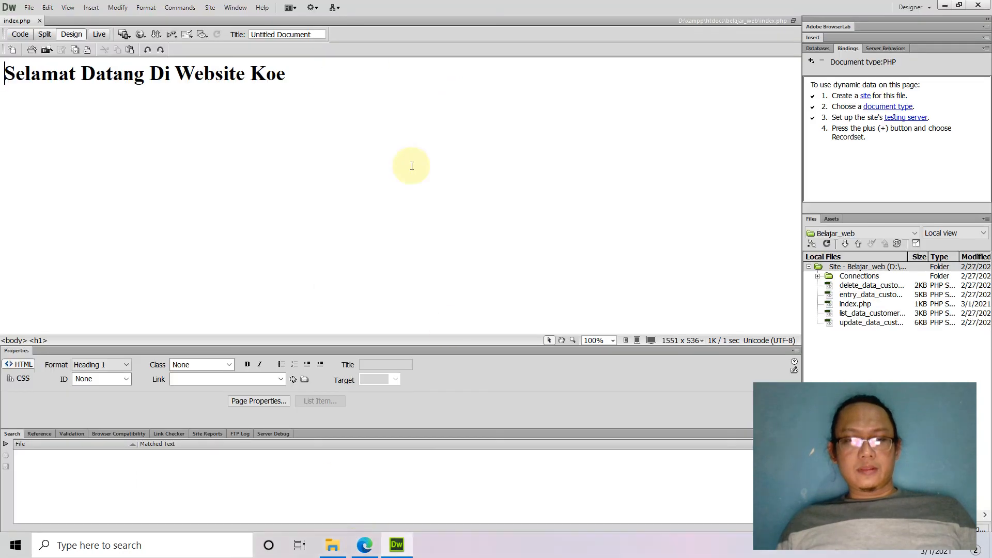
click(364, 545)
click(260, 17)
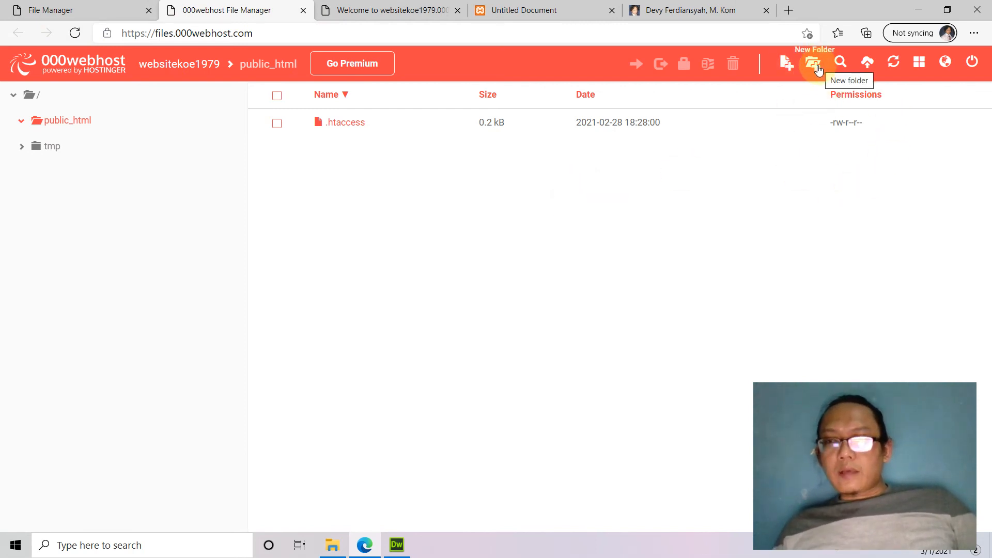
Open and dismiss the page context menu and the New File dialog in public_html.
right_click(573, 233)
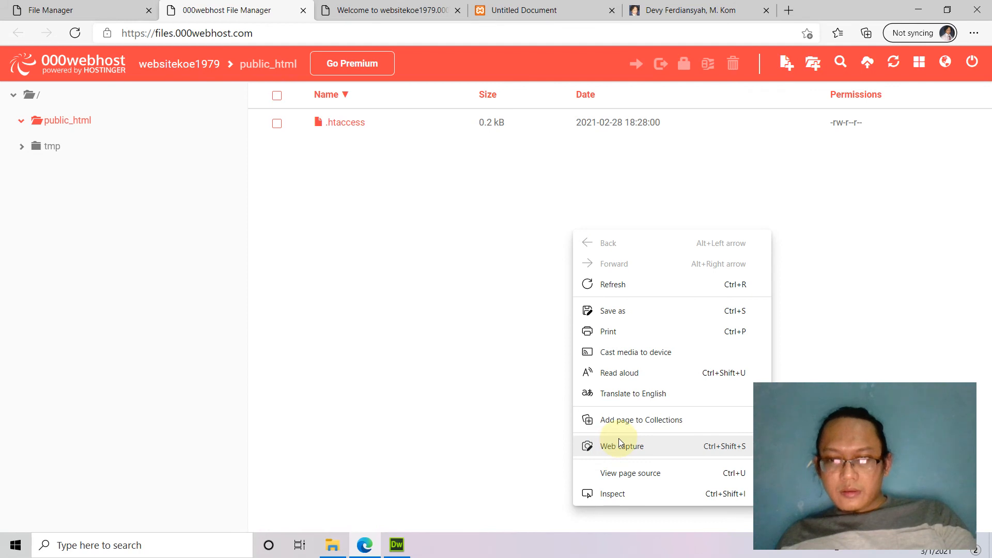
click(448, 272)
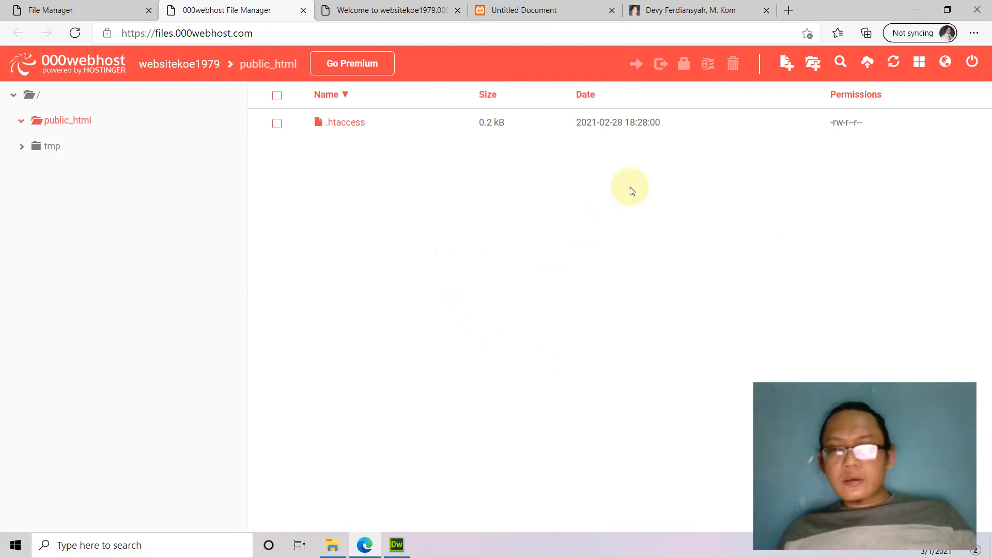
click(786, 64)
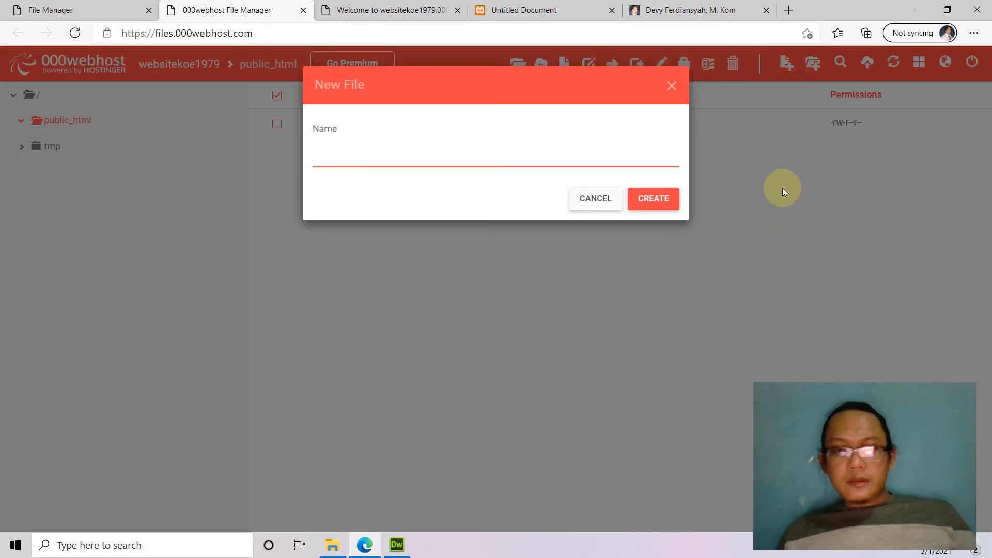
click(588, 204)
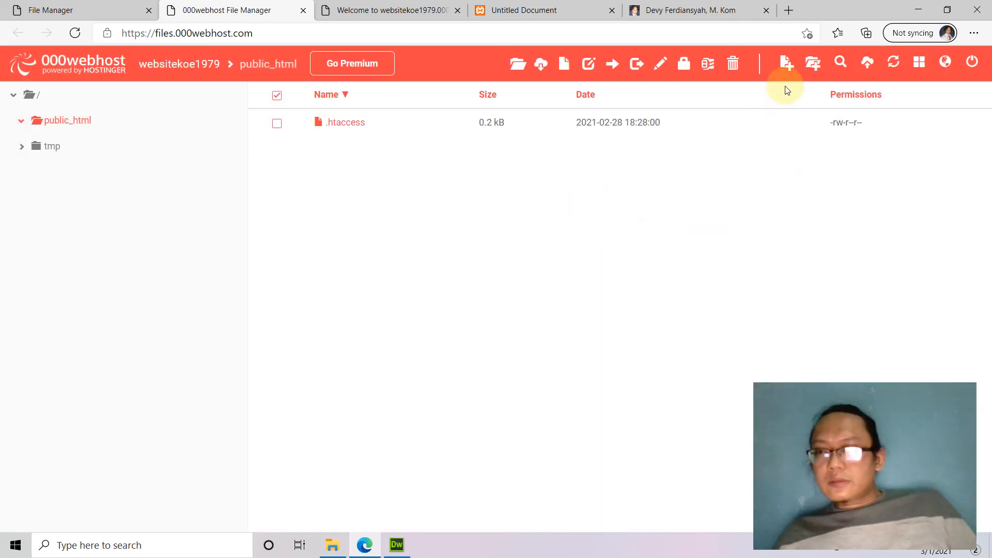
Cancel the file picker and upload form, then reopen the public_html upload form.
click(867, 64)
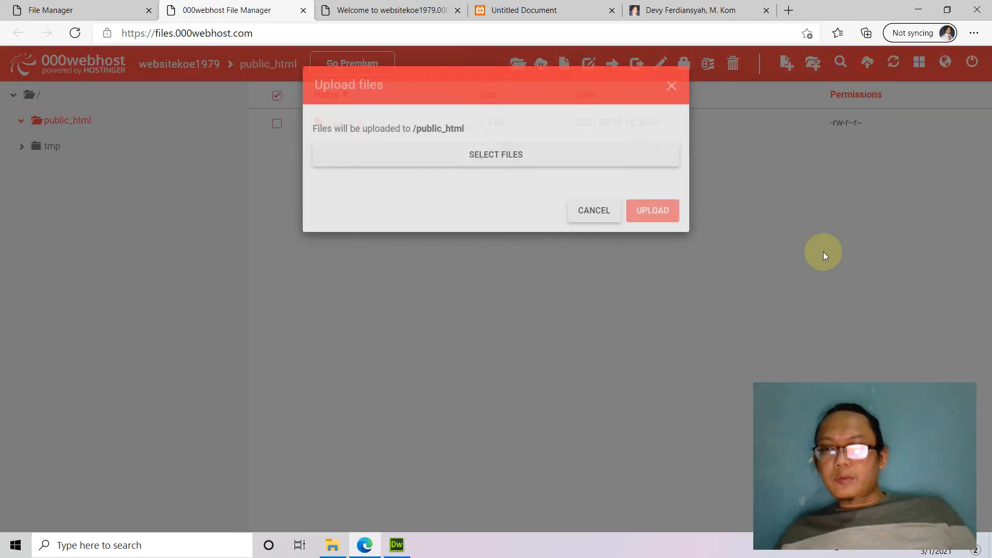
click(496, 162)
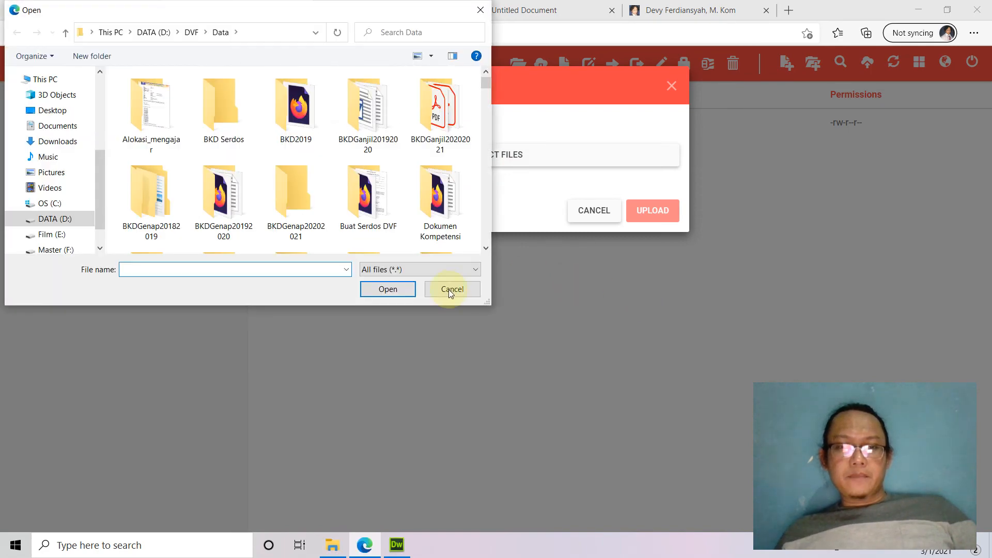
click(449, 289)
click(594, 212)
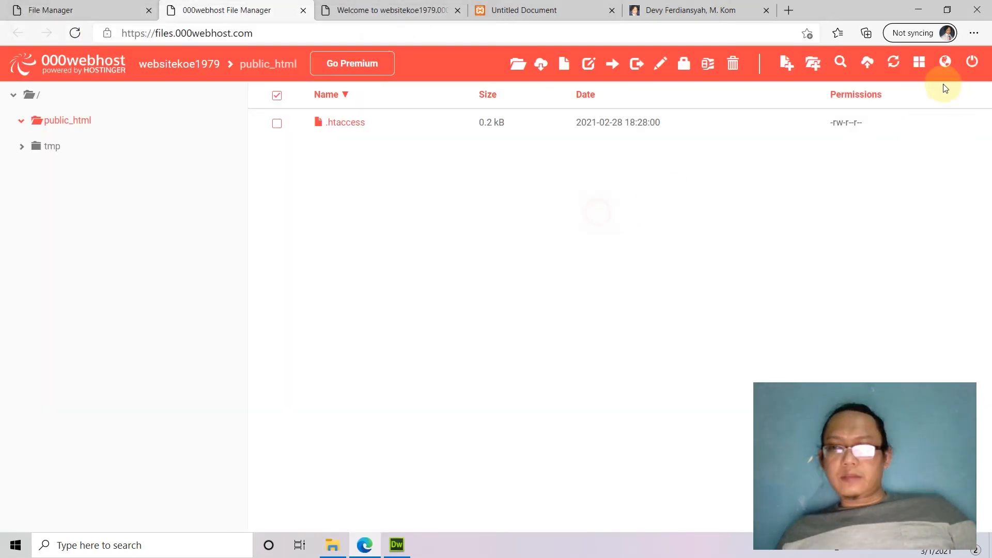
click(867, 64)
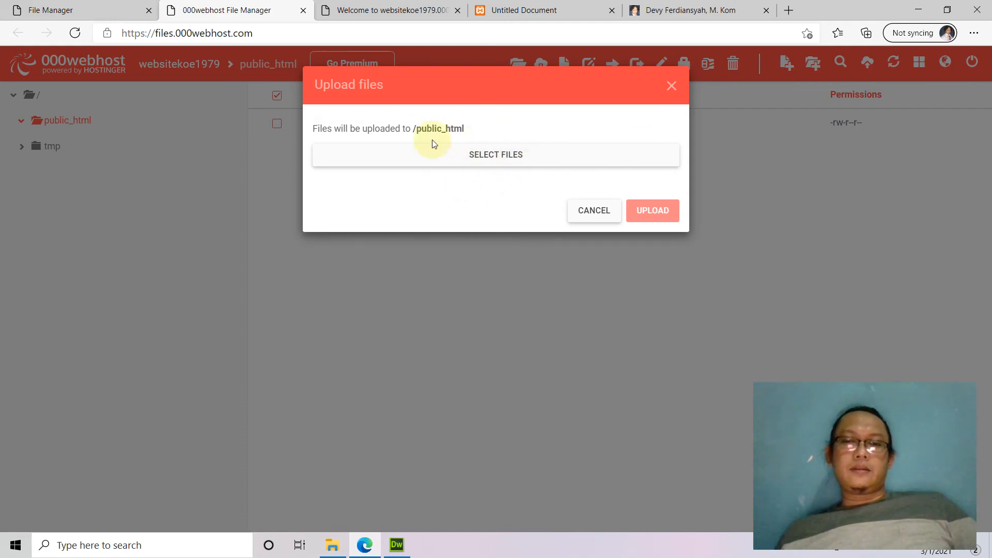
Open the upload file picker and browse to the DATA (D:) drive.
click(499, 157)
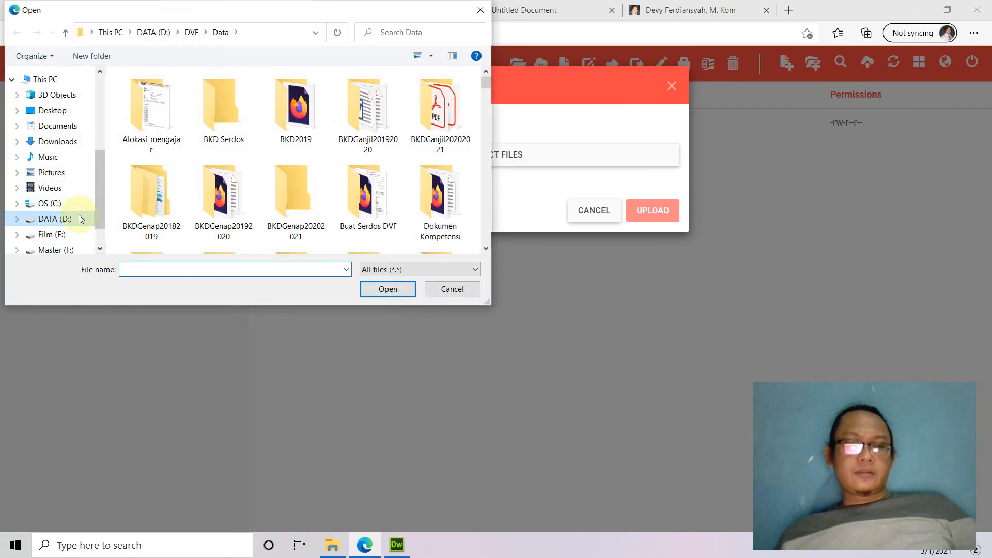
click(60, 219)
scroll(384, 180, down, 1)
scroll(383, 180, up, 1)
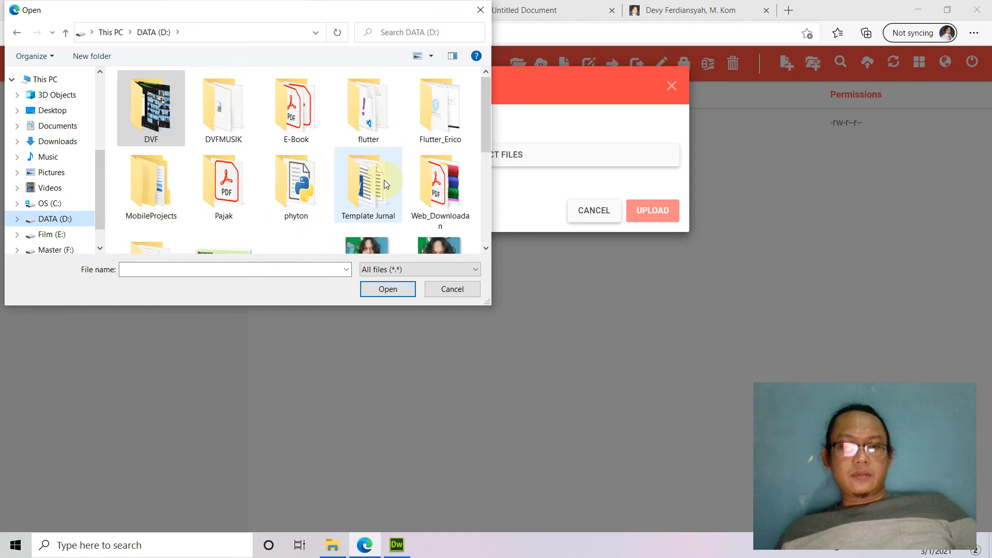
scroll(386, 181, down, 1)
scroll(385, 181, down, 1)
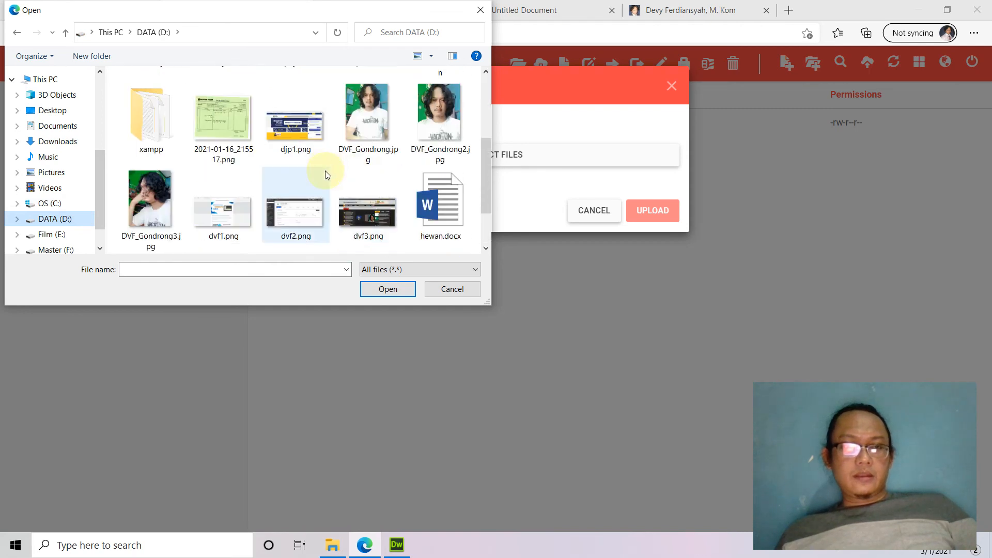
scroll(324, 169, up, 1)
scroll(258, 147, up, 1)
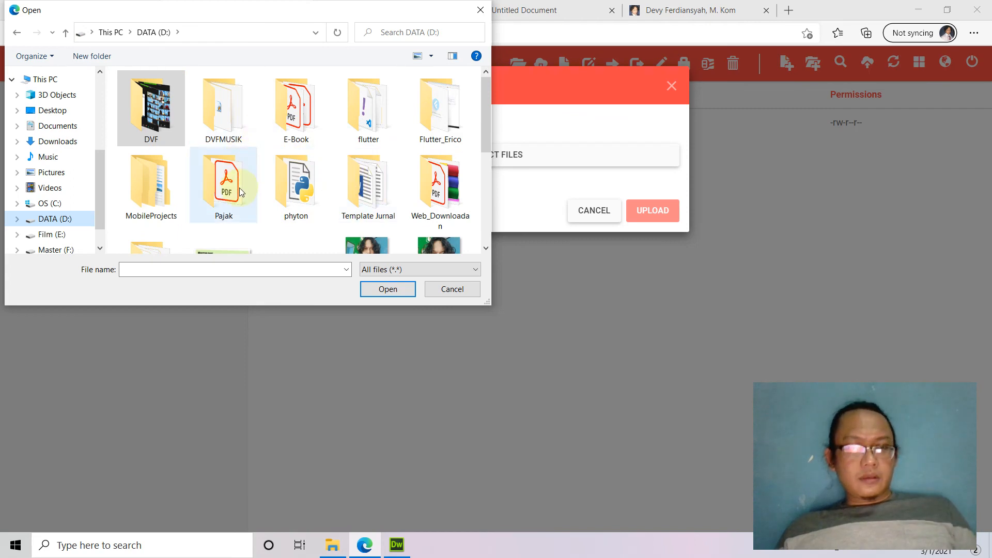
scroll(241, 192, down, 2)
Pick index.php from D:\xampp\htdocs\belajar_web and upload it to public_html.
double_click(151, 108)
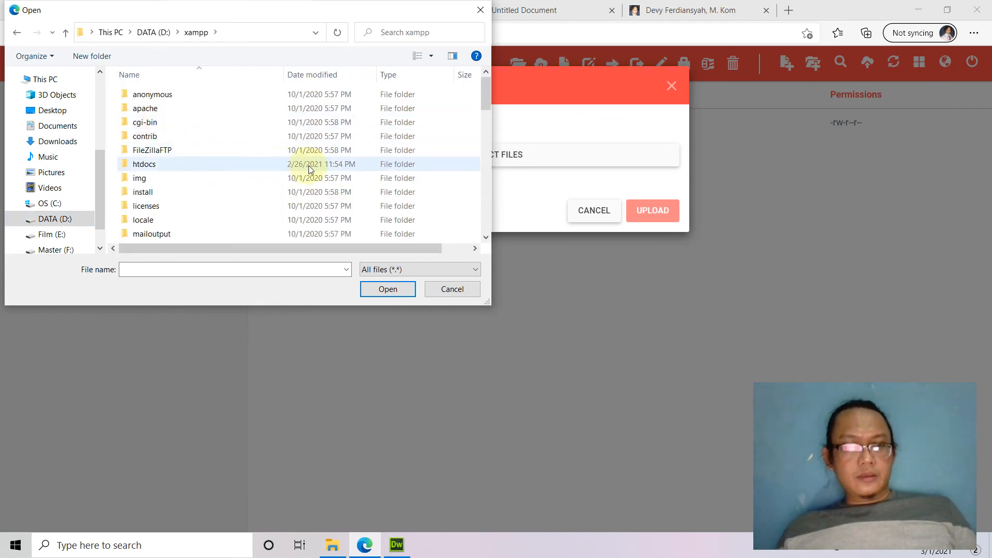
double_click(155, 164)
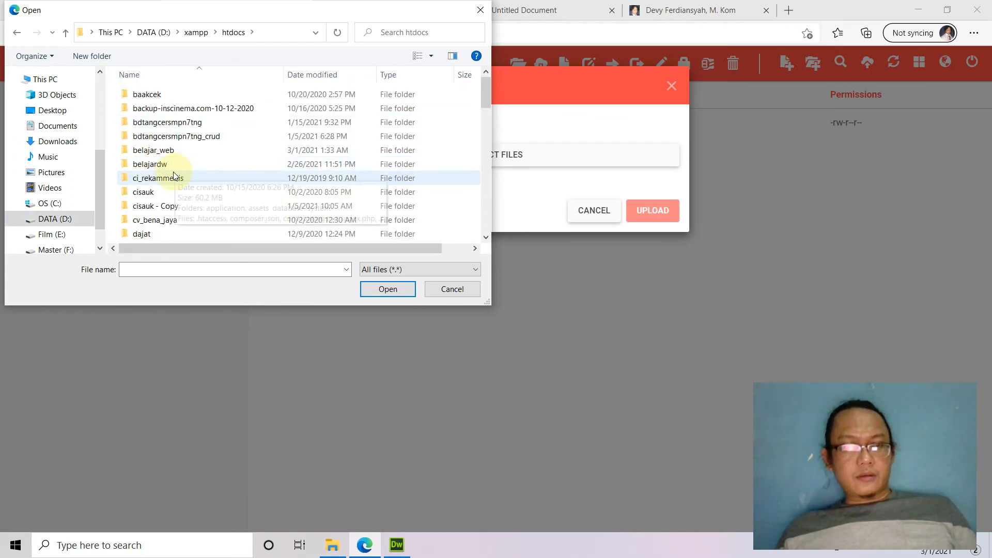
click(174, 176)
scroll(174, 176, down, 10)
click(178, 111)
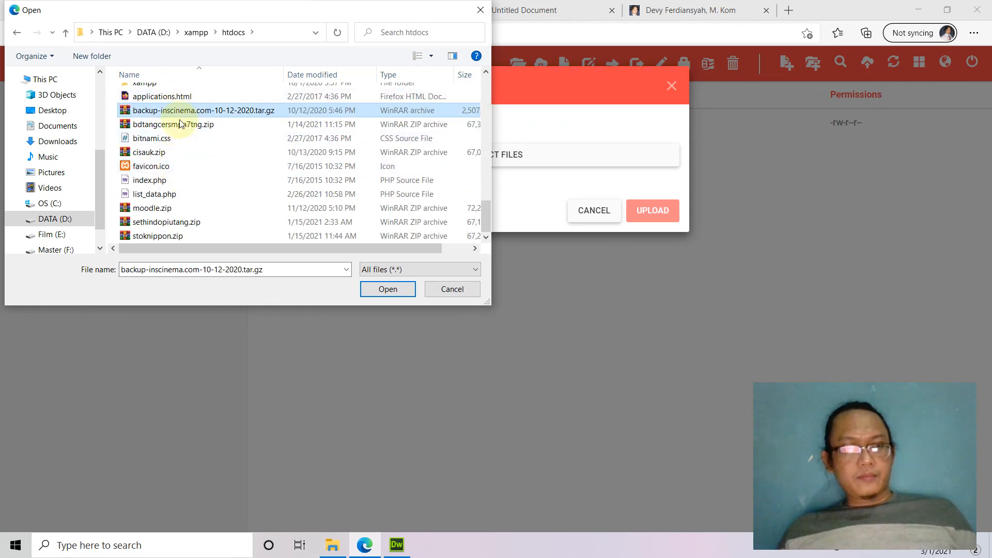
click(217, 138)
key(b)
key(b)
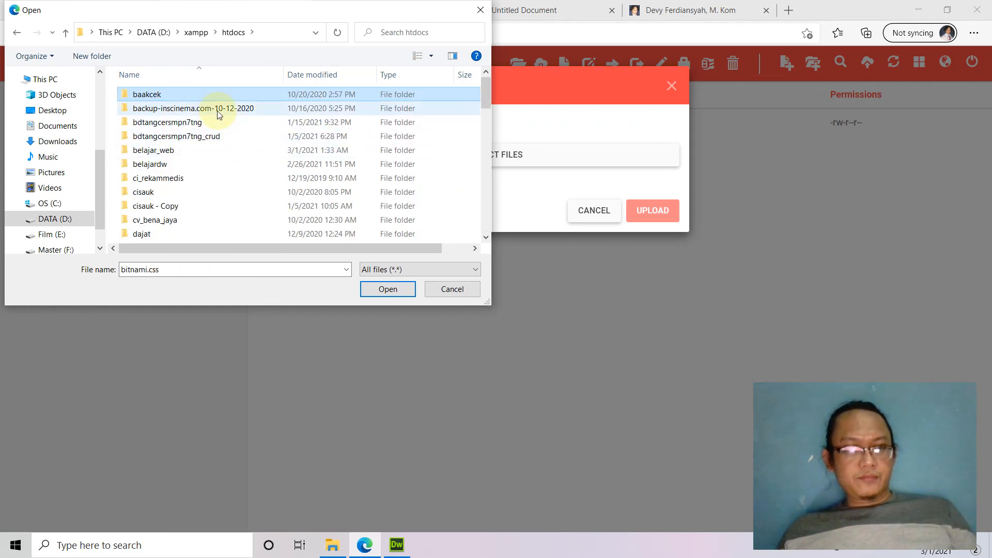
double_click(173, 149)
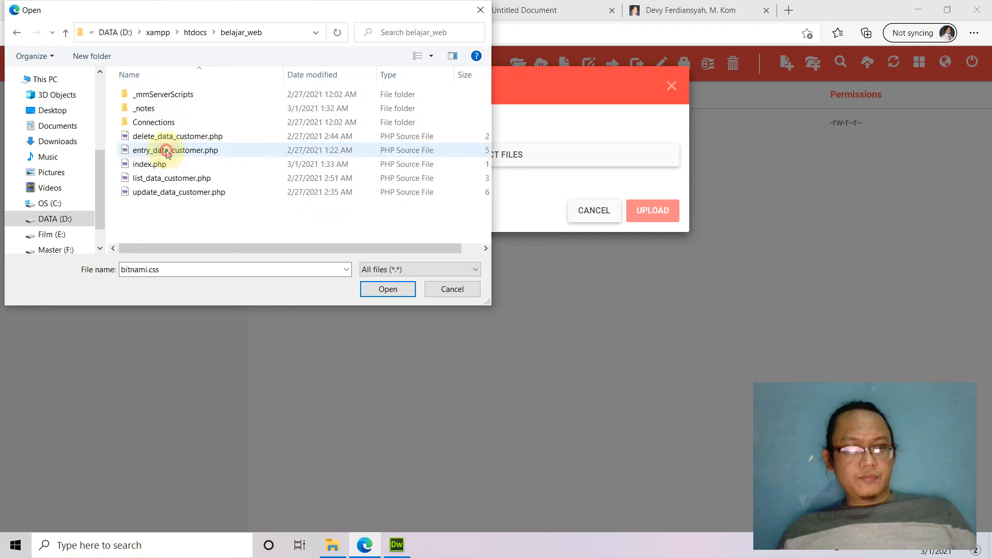
double_click(154, 165)
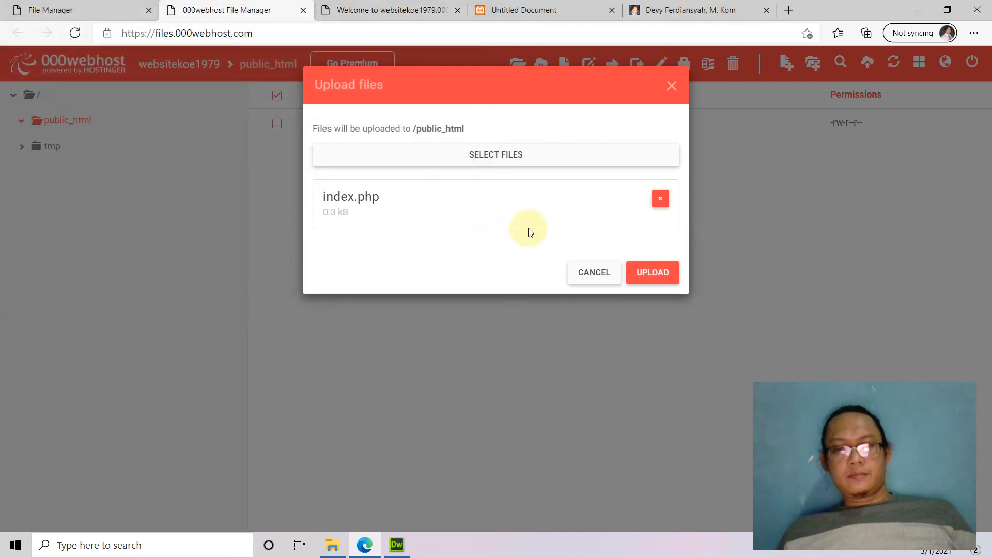
click(657, 272)
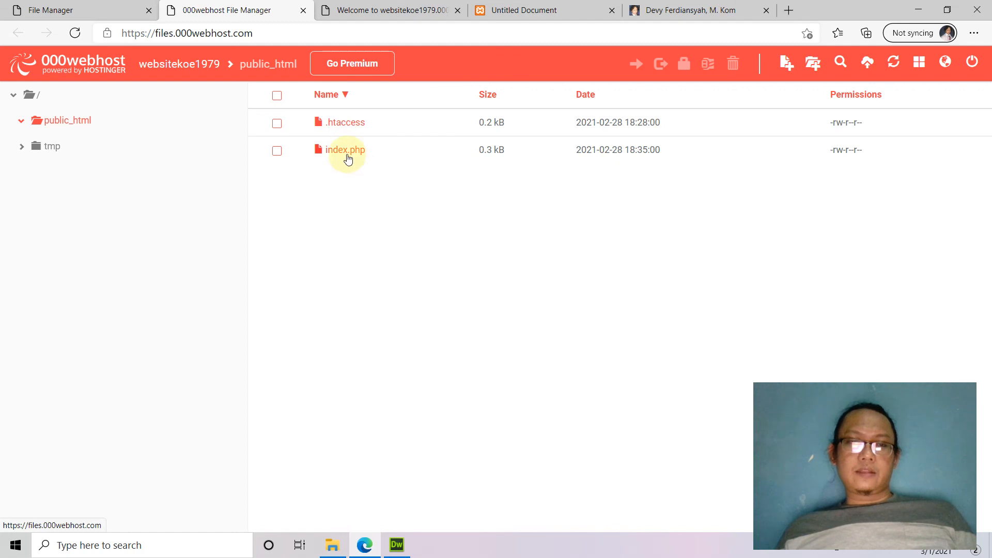
Reload the live websitekoe1979 site to show the new index page.
click(393, 10)
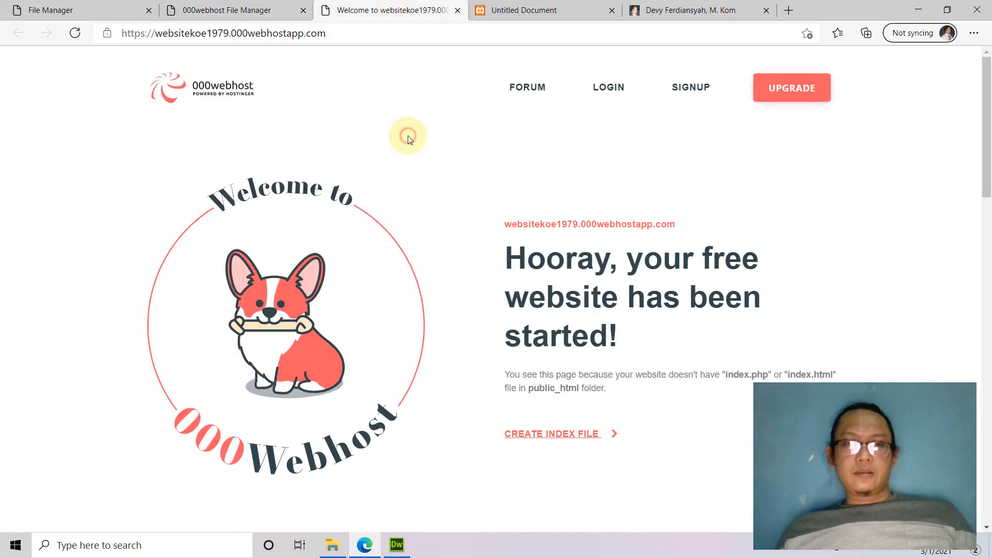
click(522, 10)
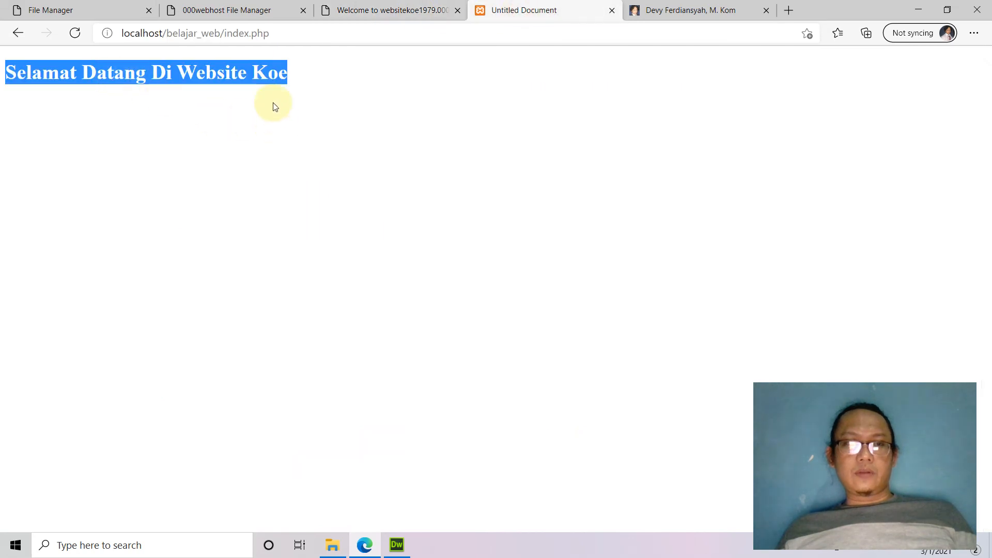
click(403, 11)
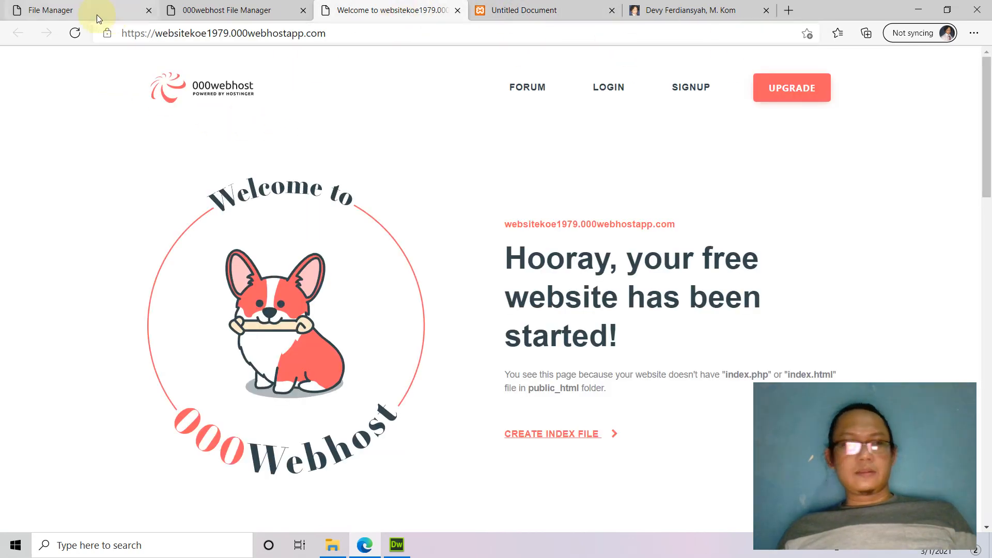
click(75, 33)
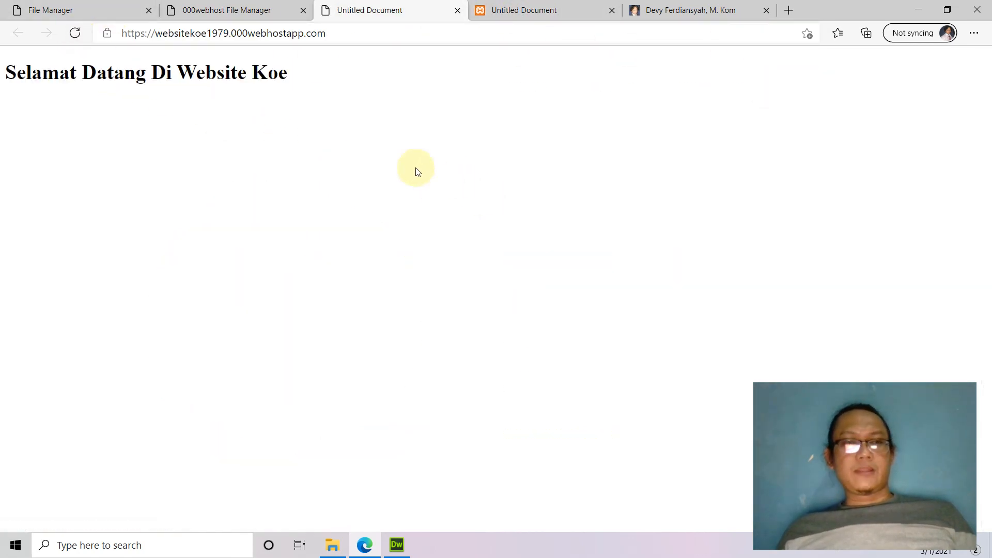
Point out the 'Selamat Datang Di Website Koe' heading, then return to the file upload page.
drag(310, 72, 5, 72)
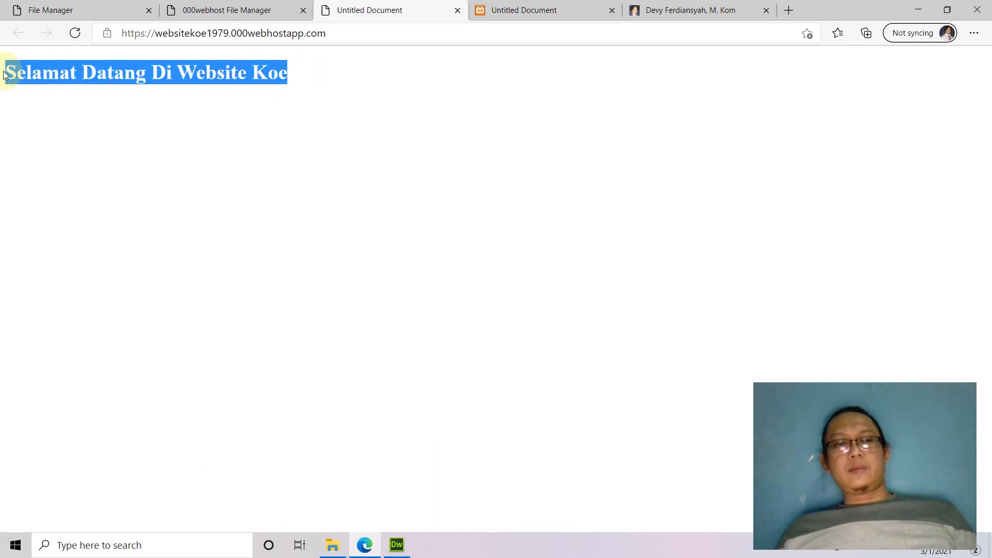
click(293, 149)
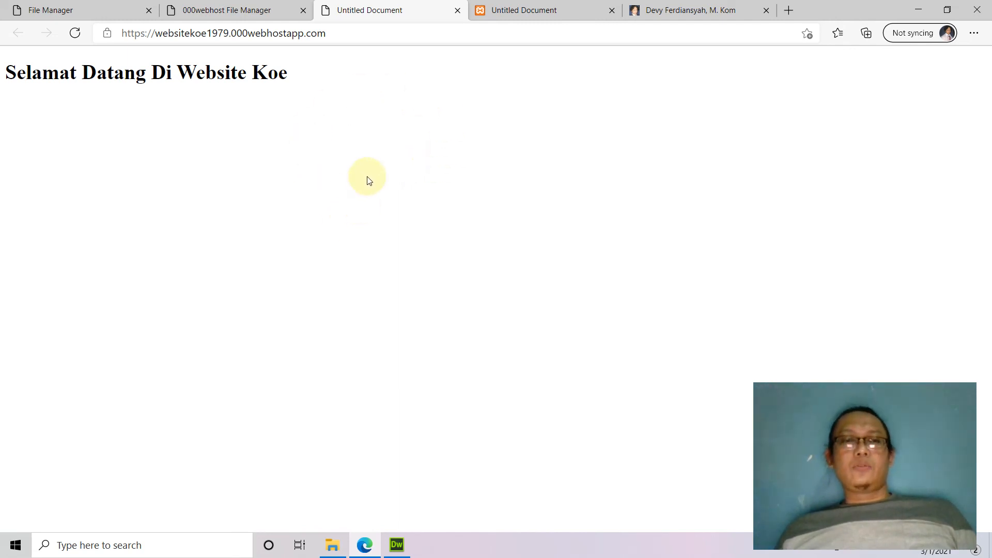
click(70, 10)
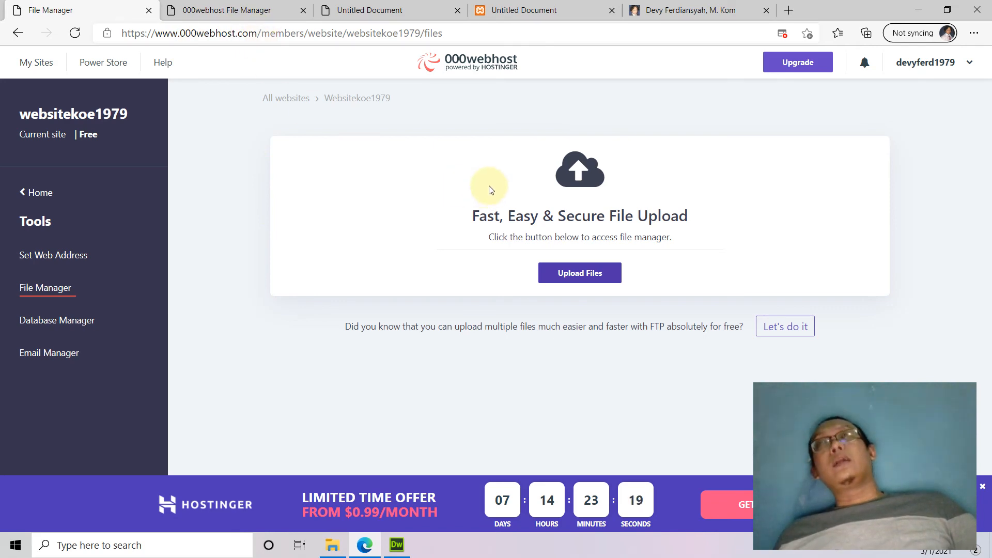
Highlight the websitekoe1979 site name and 000webhostapp.com domain in the live site's address.
click(228, 10)
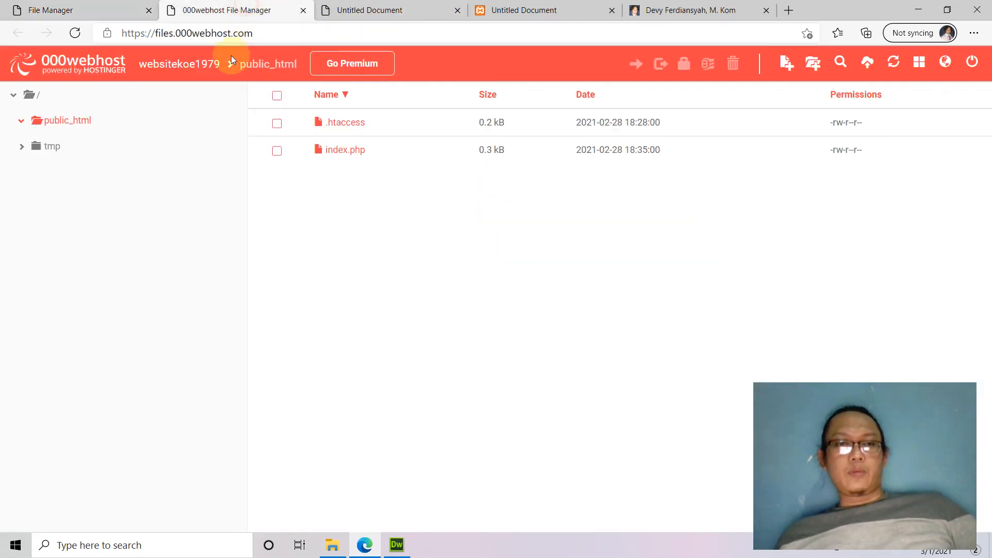
click(351, 10)
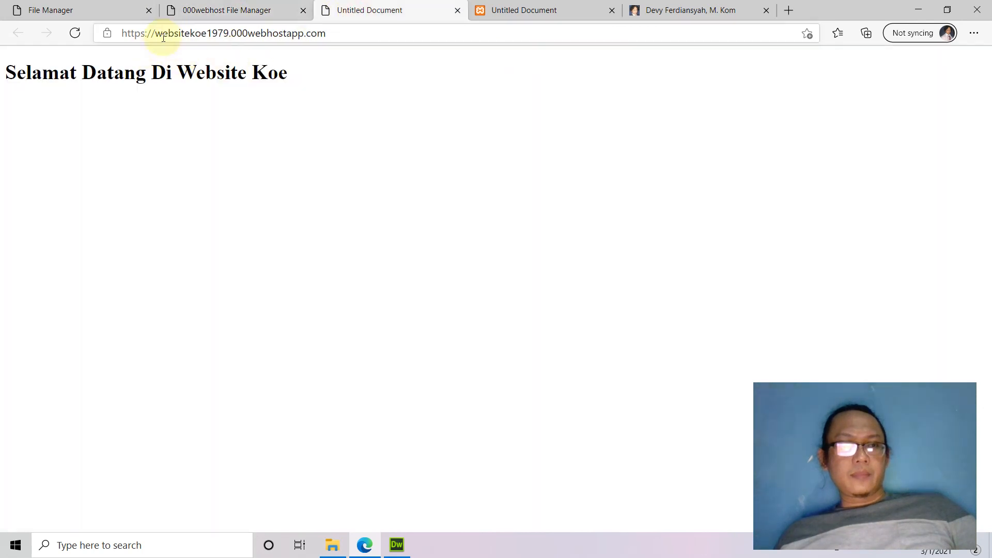
drag(159, 36, 212, 36)
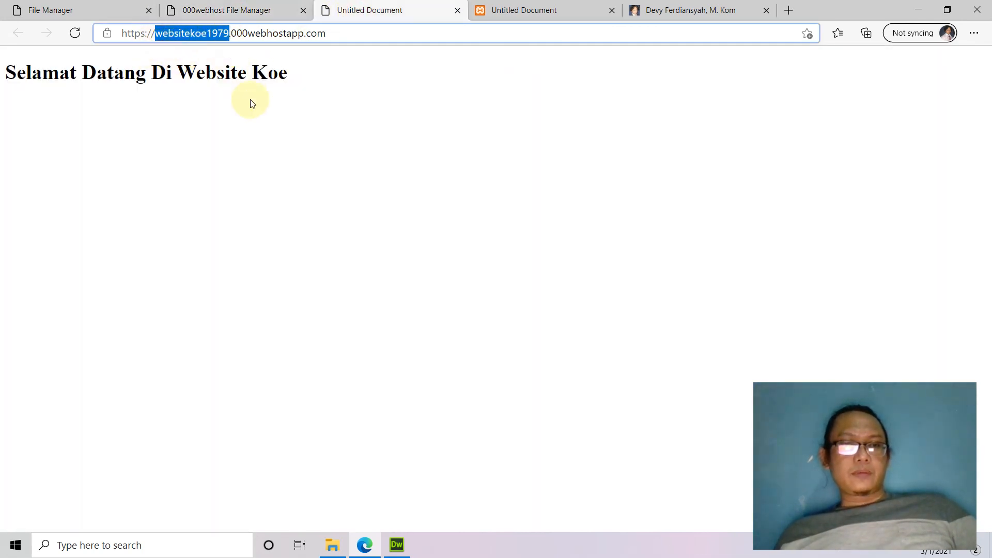
click(277, 33)
drag(231, 35, 360, 35)
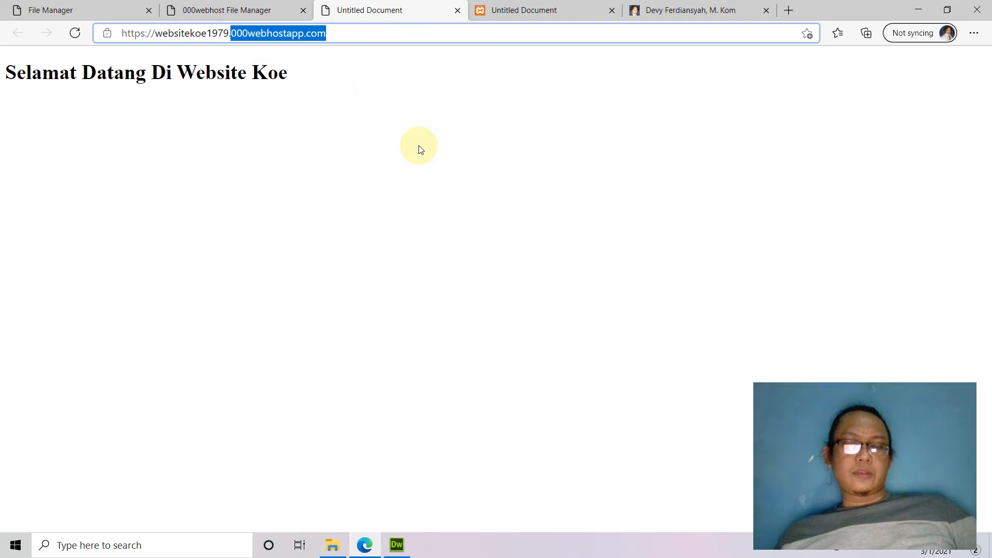
click(373, 110)
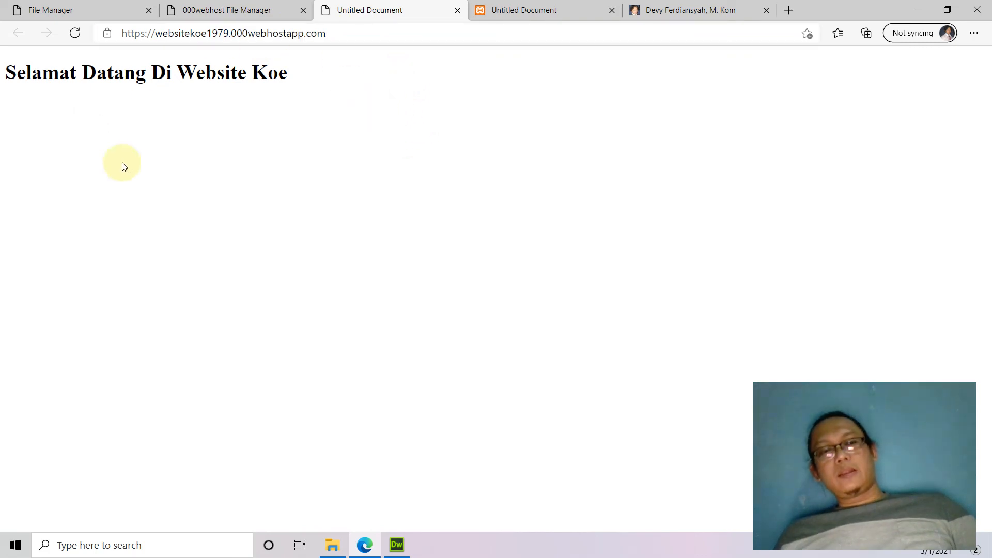